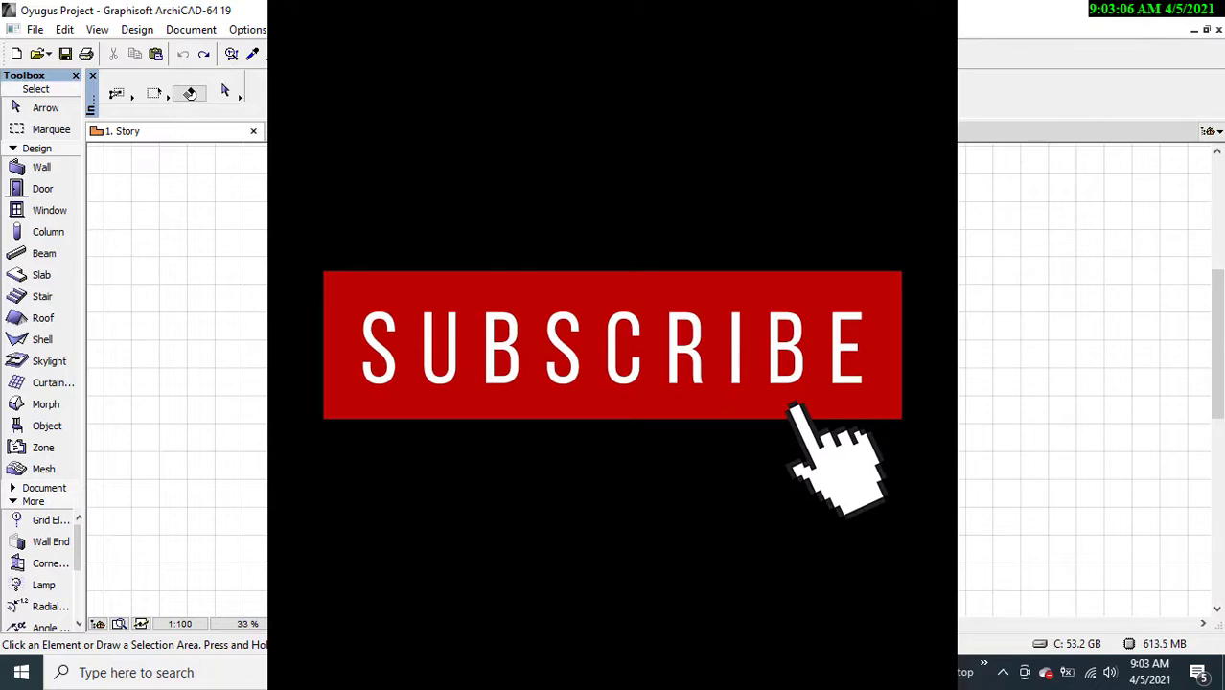
Examine the house model in 3D from several sides and compare it with the 1. Story floor plan
{"action": "middle_click_drag", "start_coordinate": [613, 326], "coordinate": [609, 362]}
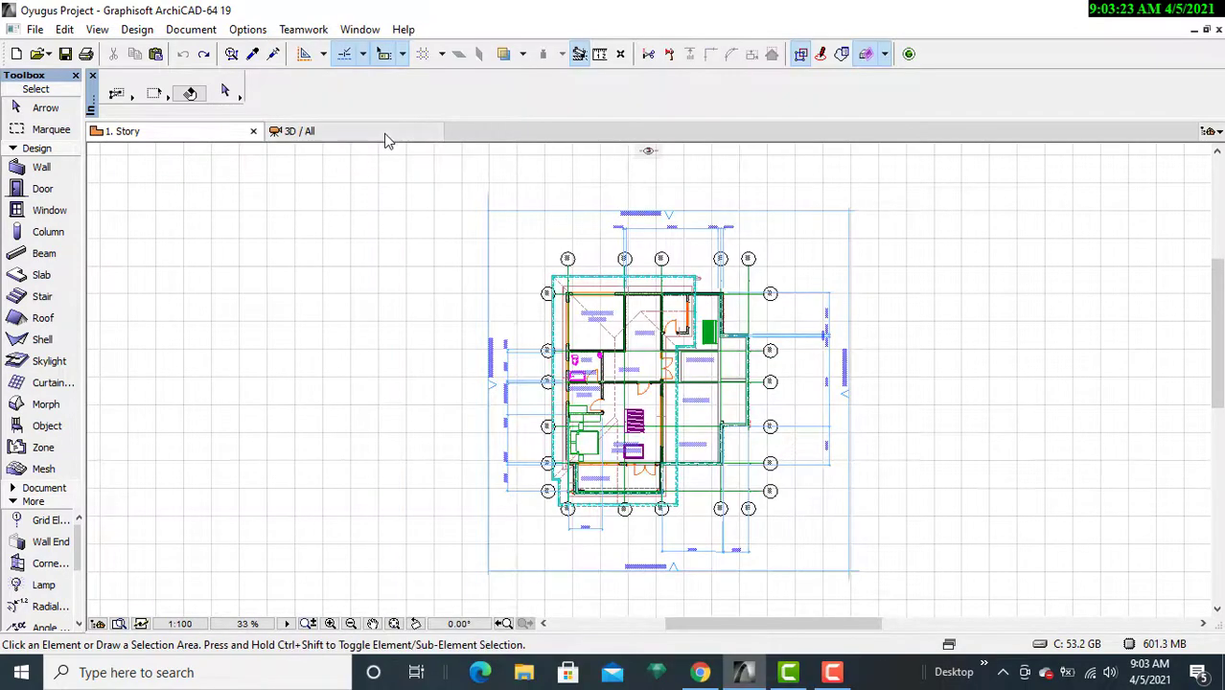
{"action": "left_click", "coordinate": [385, 131]}
{"action": "left_click", "coordinate": [214, 134]}
{"action": "left_click", "coordinate": [357, 132]}
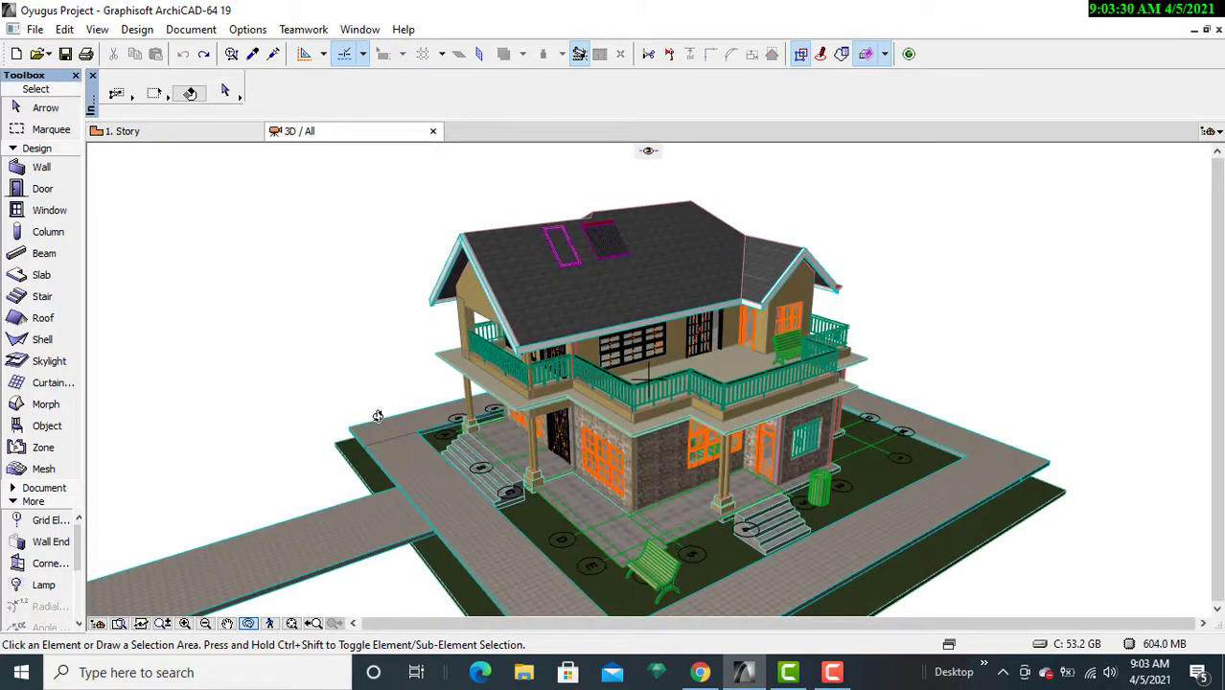
{"action": "left_click_drag", "start_coordinate": [387, 395], "coordinate": [515, 461]}
{"action": "left_click", "coordinate": [221, 131]}
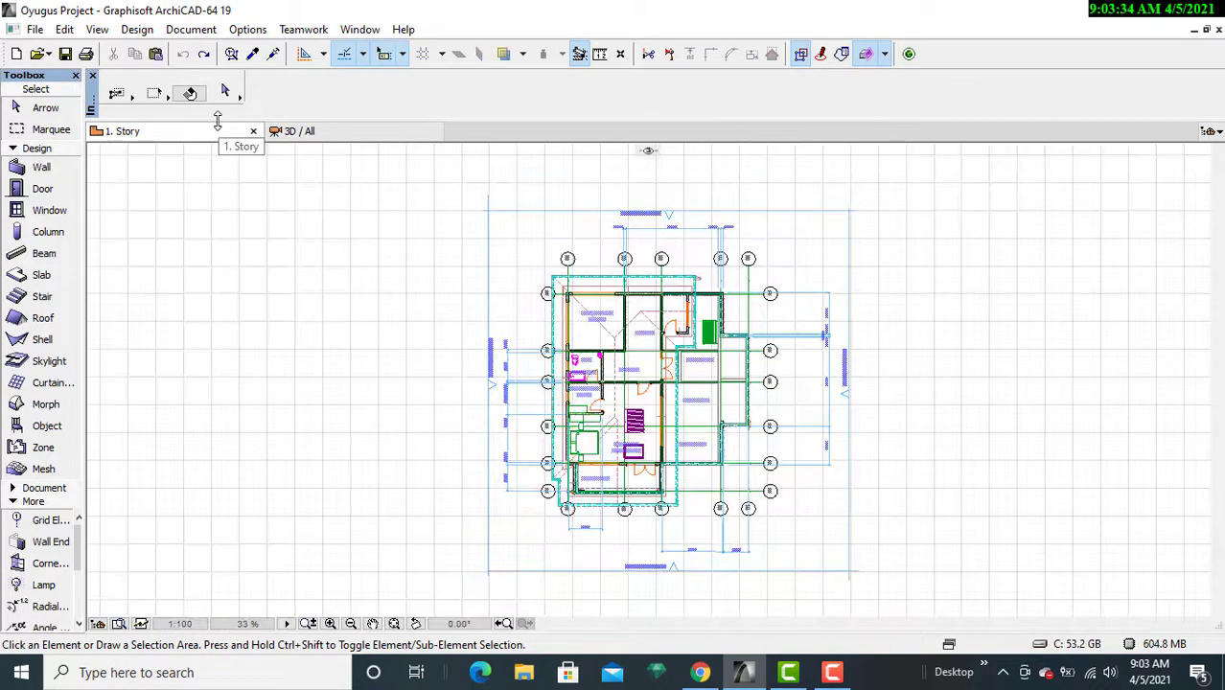
{"action": "left_click", "coordinate": [341, 132]}
{"action": "left_click_drag", "start_coordinate": [469, 355], "coordinate": [717, 469]}
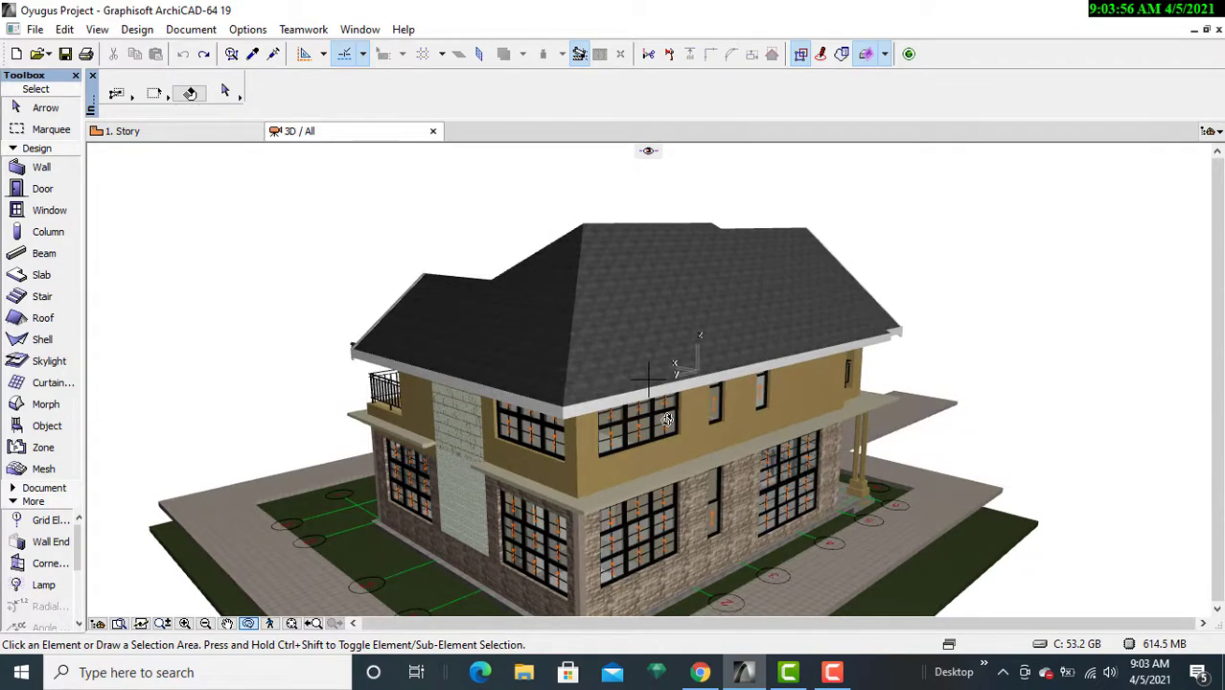
{"action": "left_click_drag", "start_coordinate": [685, 441], "coordinate": [639, 477]}
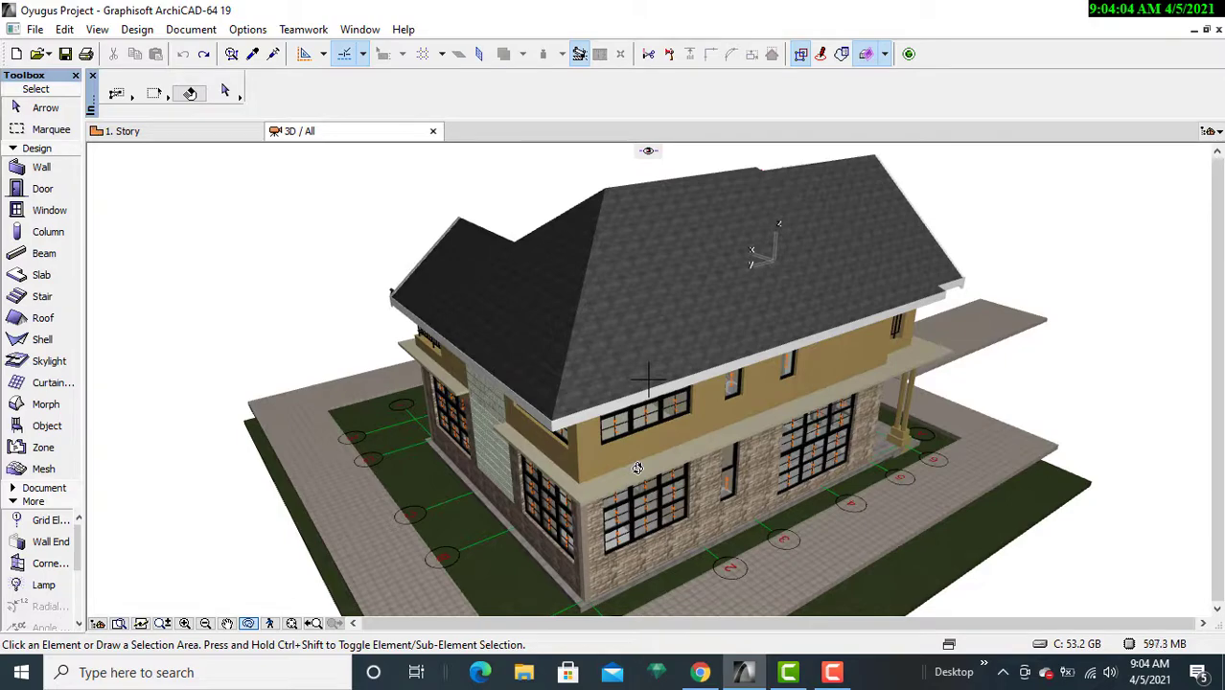
{"action": "left_click_drag", "start_coordinate": [548, 464], "coordinate": [780, 490]}
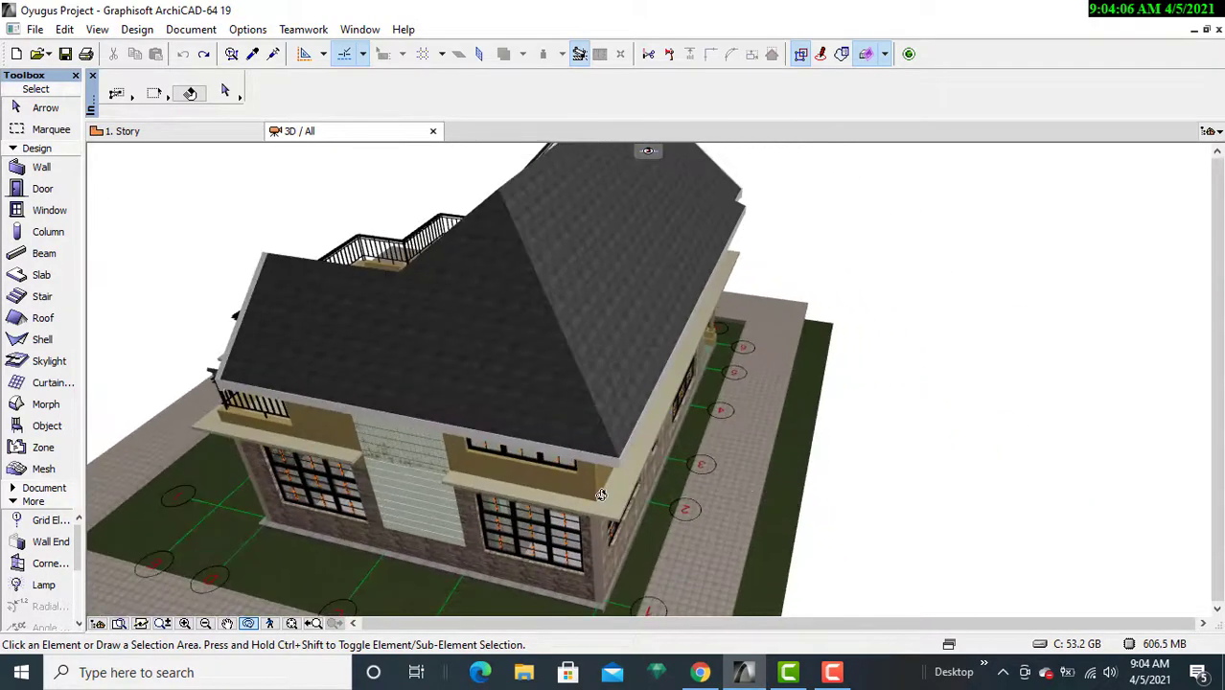
{"action": "left_click_drag", "start_coordinate": [600, 495], "coordinate": [727, 514]}
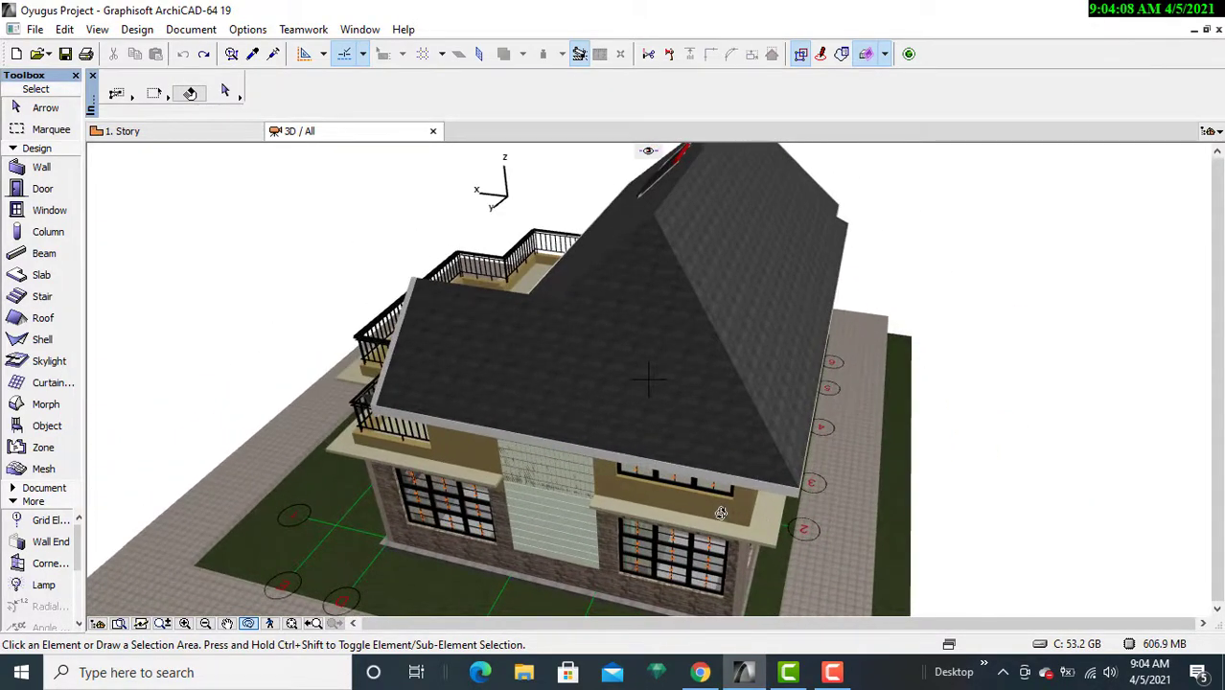
Return to the 1. Story floor plan and open the East Elevation from the project map
{"action": "left_click", "coordinate": [209, 142]}
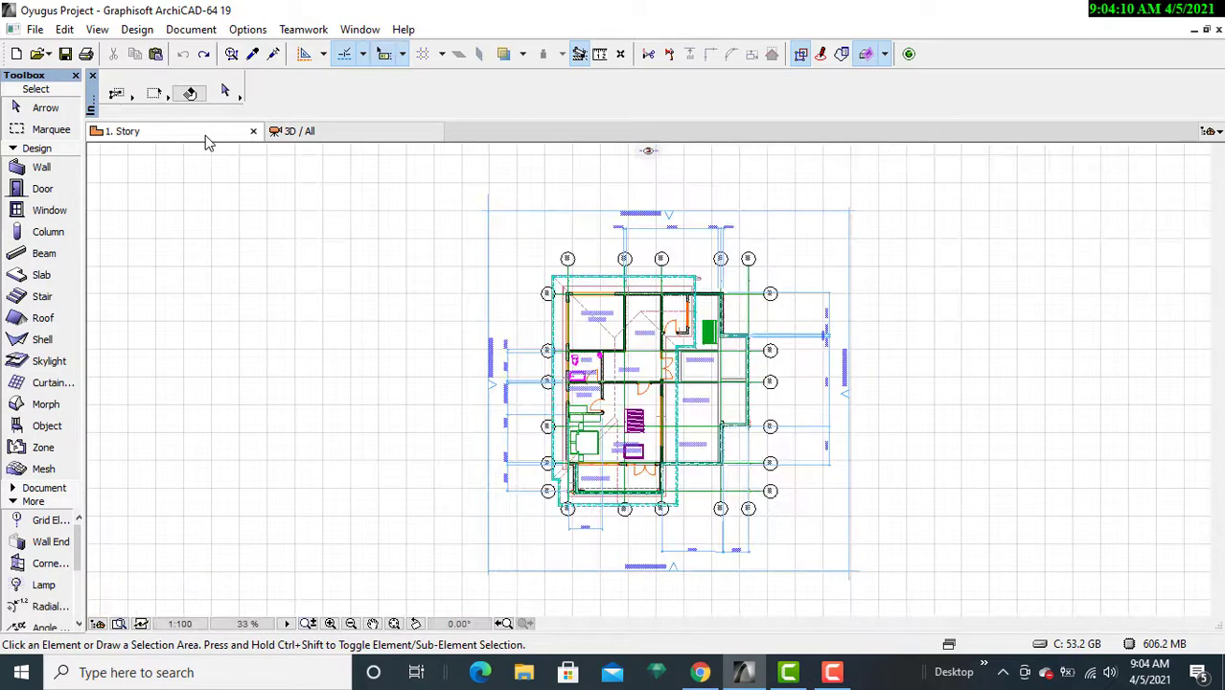
{"action": "left_click", "coordinate": [1210, 133]}
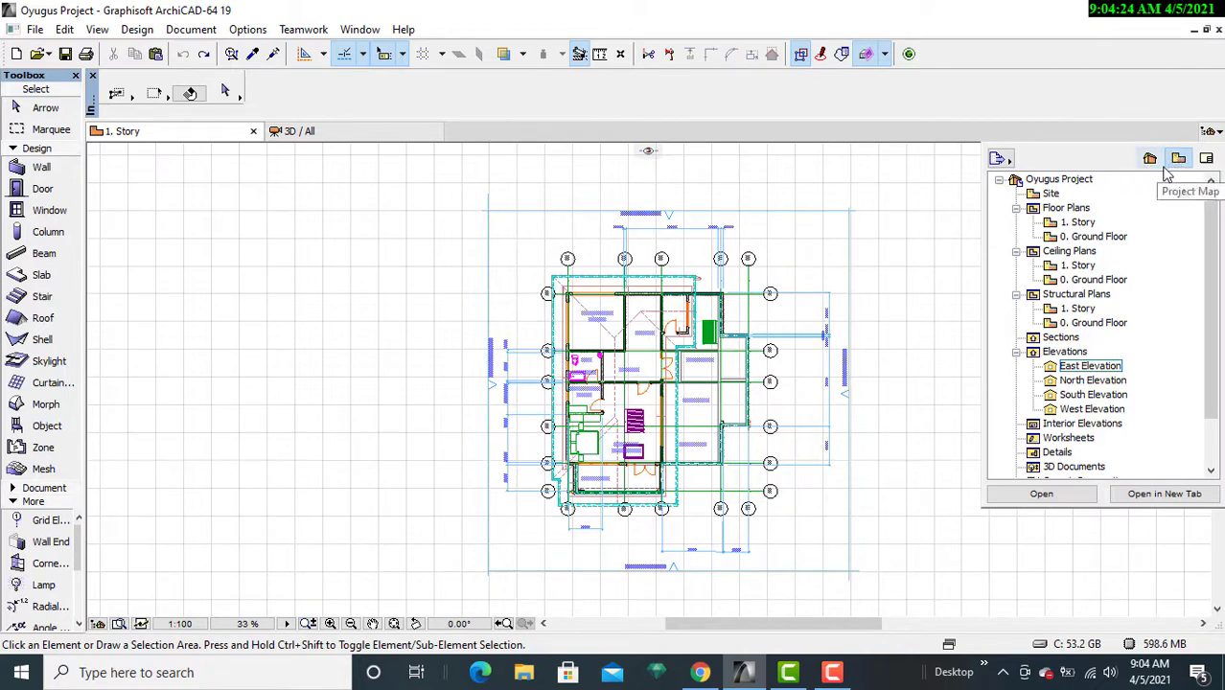
{"action": "left_click", "coordinate": [1081, 370]}
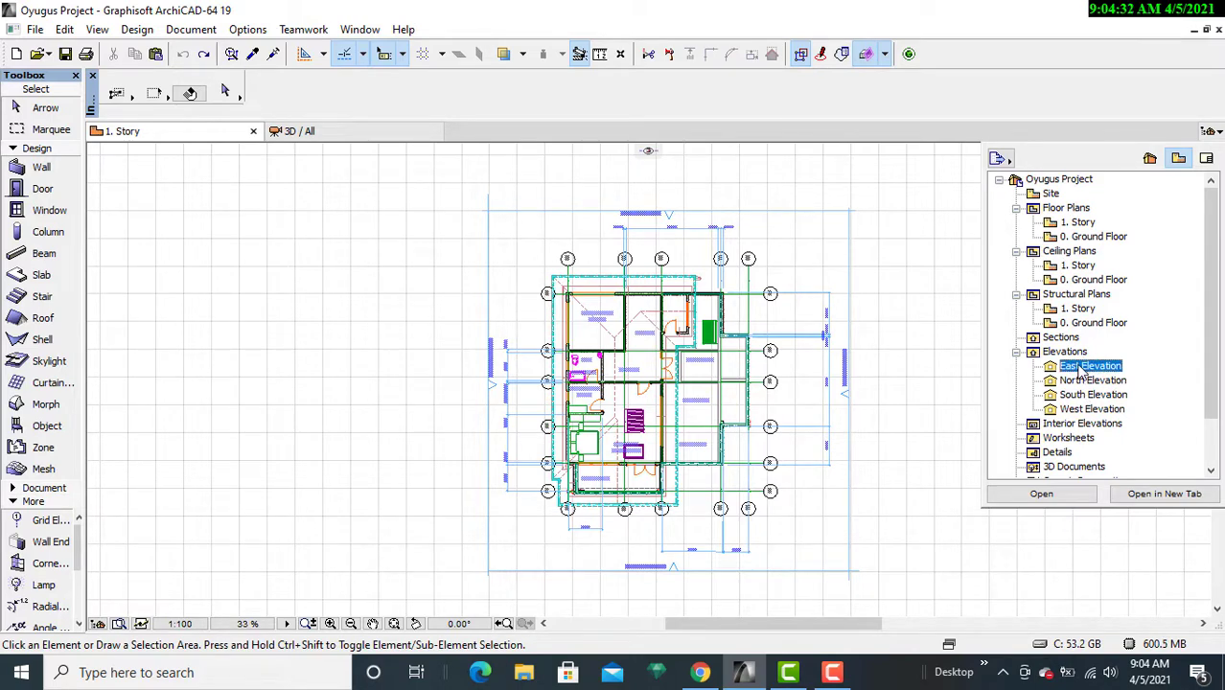
{"action": "right_click", "coordinate": [1083, 371]}
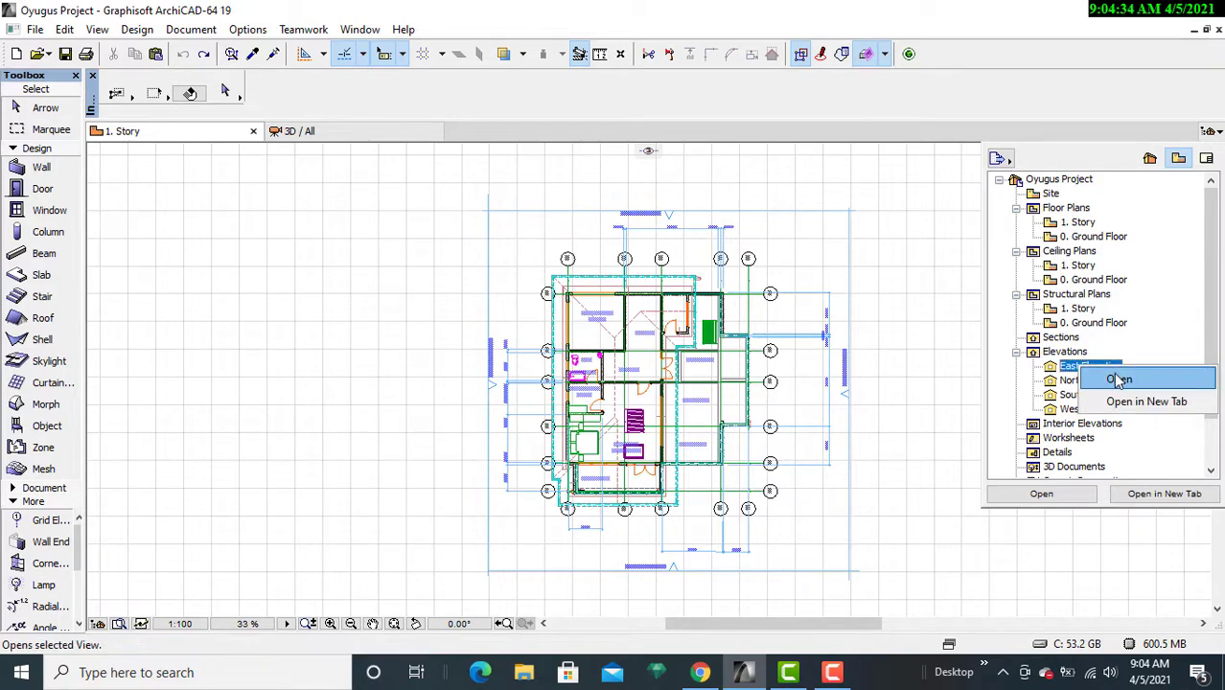
{"action": "left_click", "coordinate": [1120, 379]}
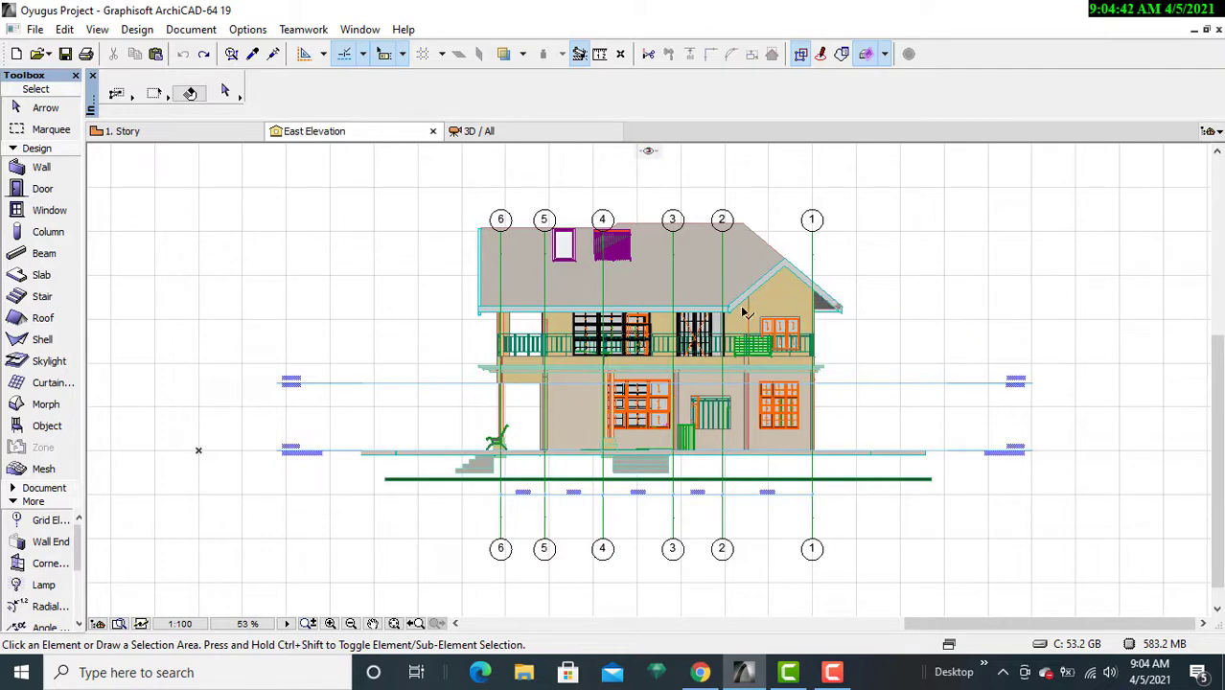
Compare the East Elevation with the matching side of the house in the 3D view
{"action": "left_click", "coordinate": [537, 134]}
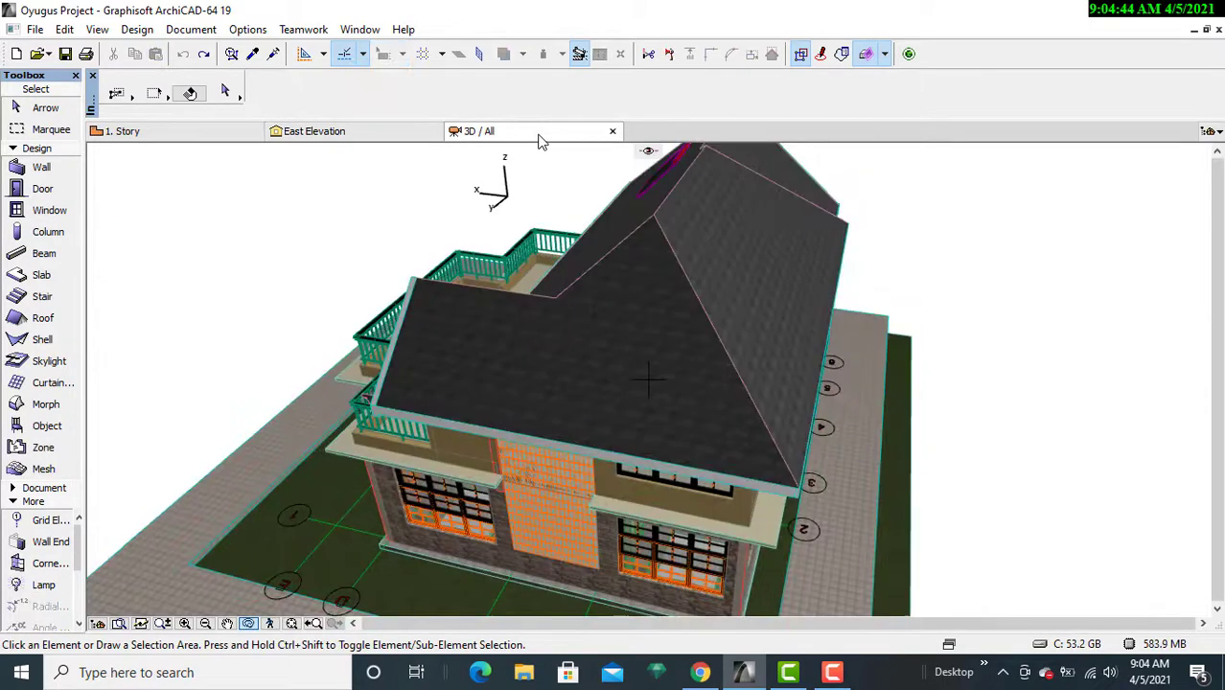
{"action": "left_click", "coordinate": [424, 136]}
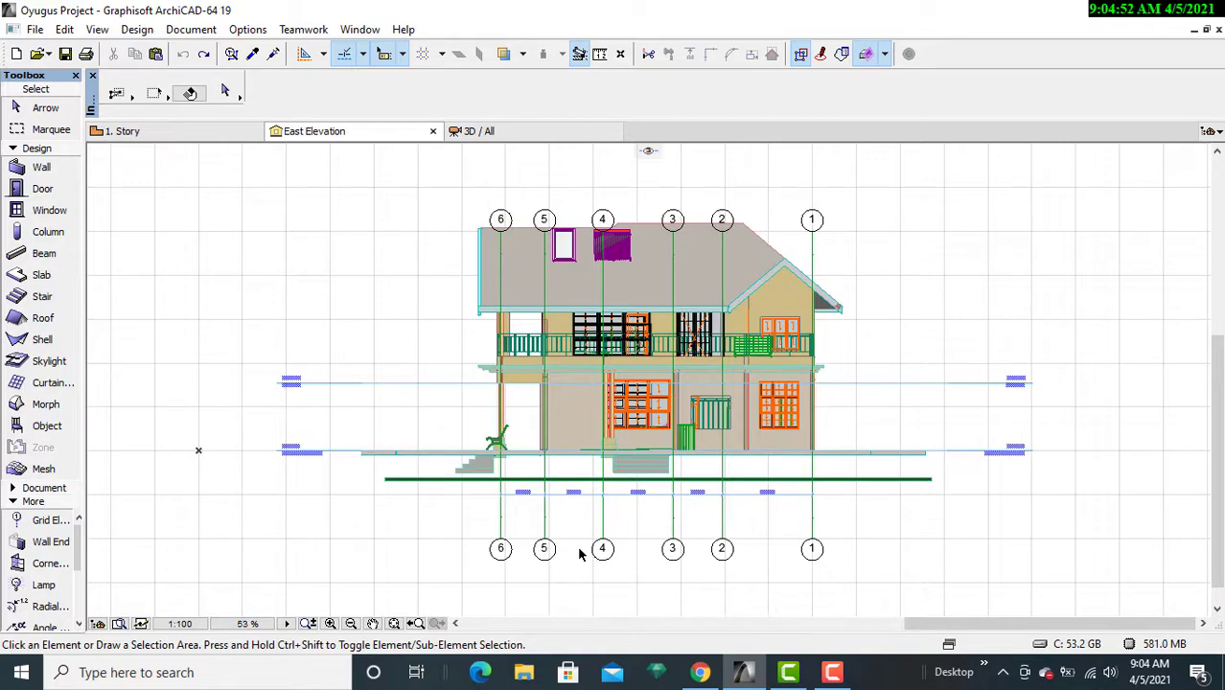
{"action": "left_click", "coordinate": [503, 135]}
{"action": "middle_click_drag", "start_coordinate": [648, 379], "coordinate": [643, 456], "text": "shift"}
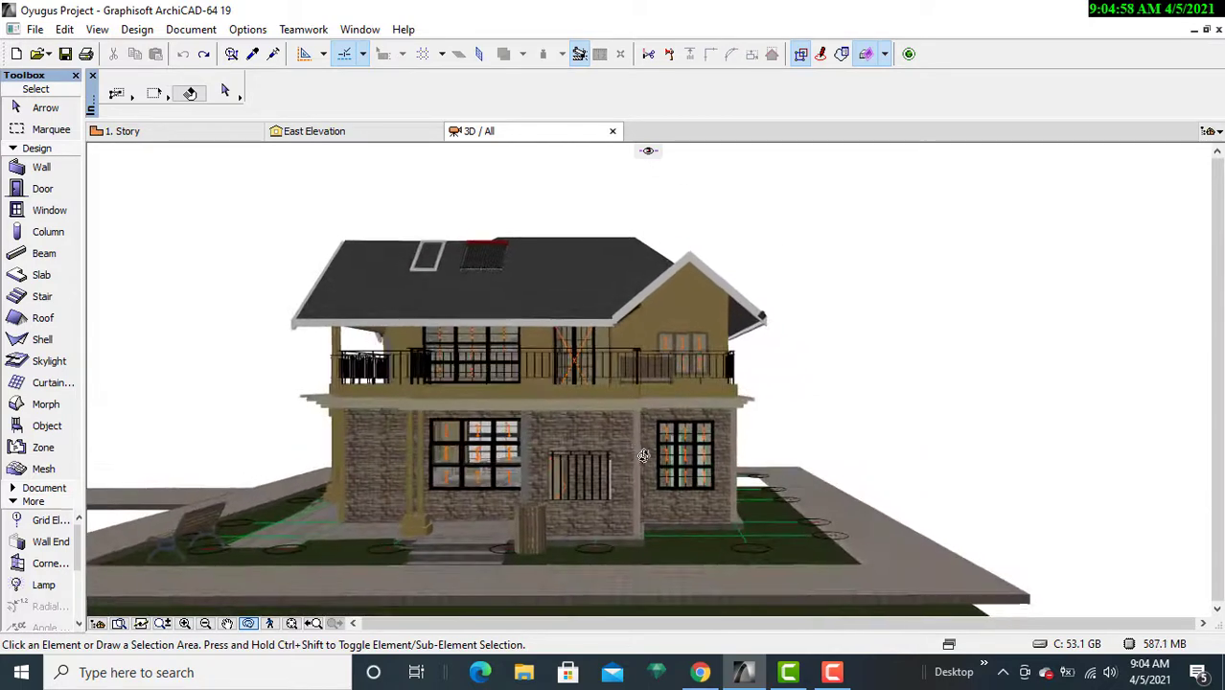
{"action": "left_click_drag", "start_coordinate": [643, 456], "coordinate": [649, 466]}
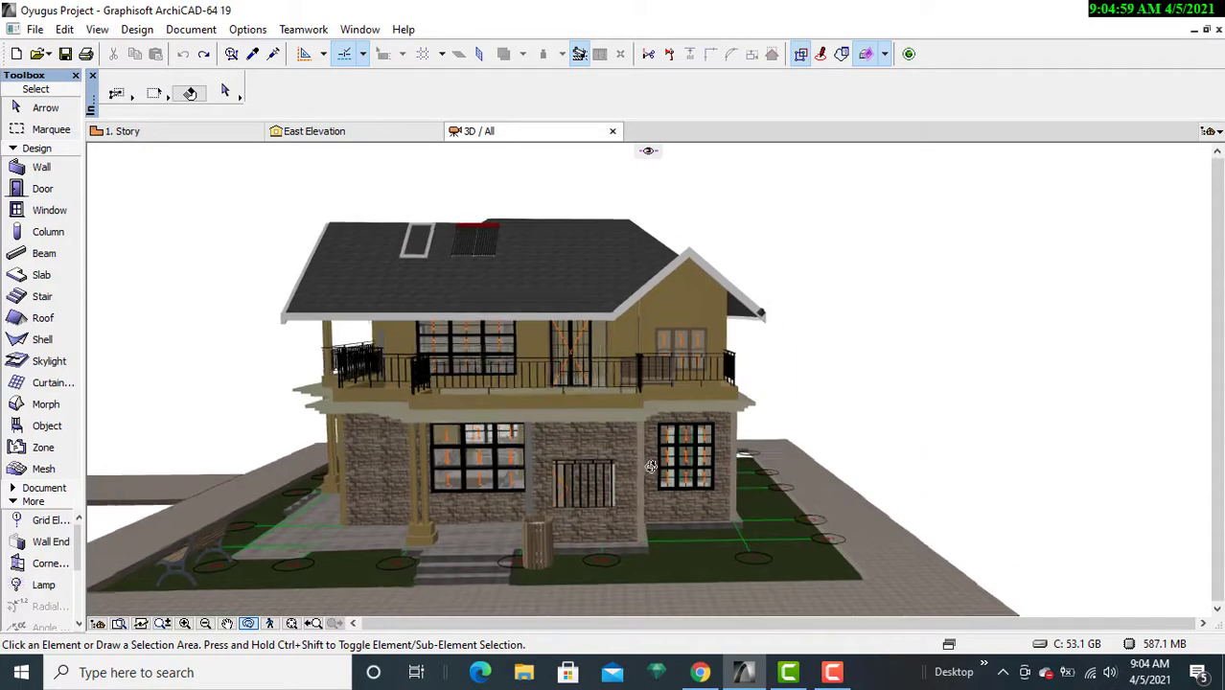
{"action": "left_click", "coordinate": [339, 134]}
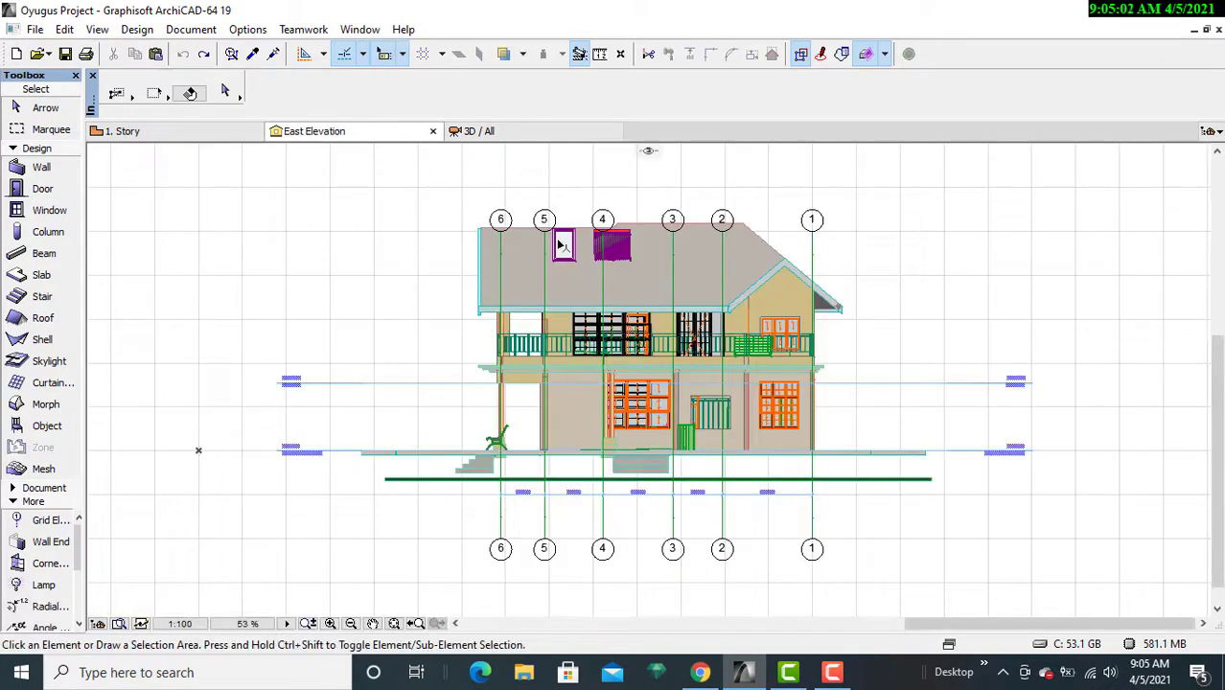
{"action": "left_click", "coordinate": [523, 132]}
{"action": "left_click", "coordinate": [355, 131]}
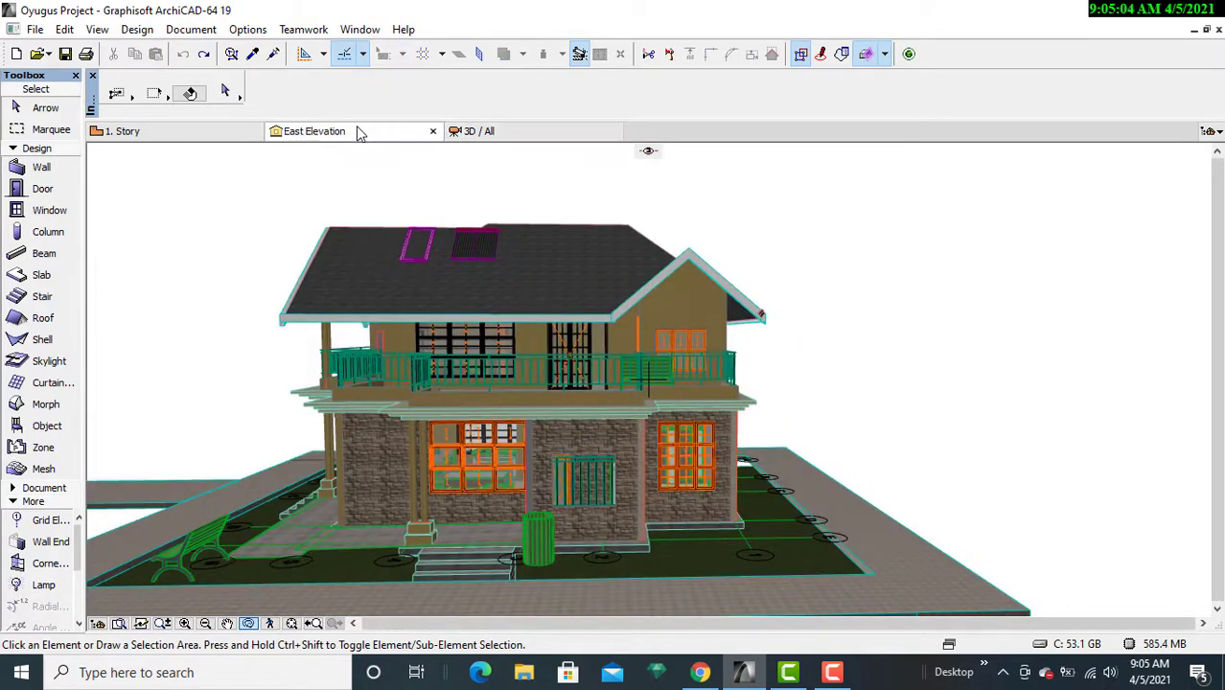
{"action": "left_click", "coordinate": [524, 134]}
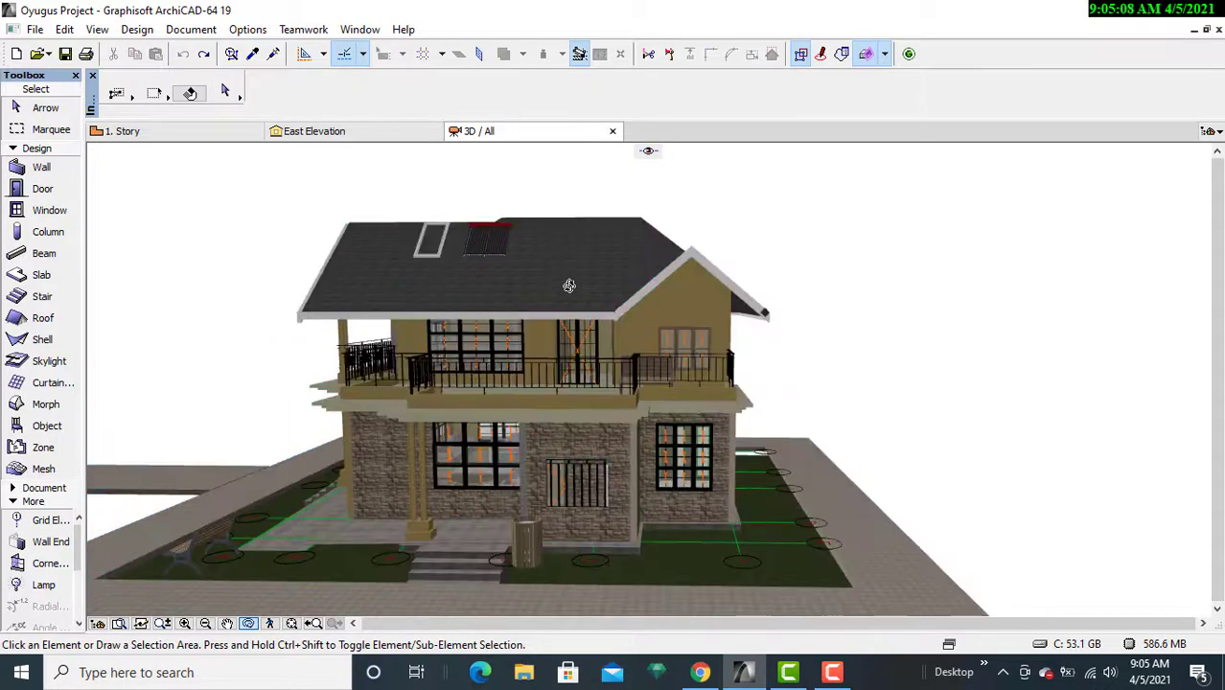
{"action": "middle_click_drag", "start_coordinate": [586, 291], "coordinate": [646, 284]}
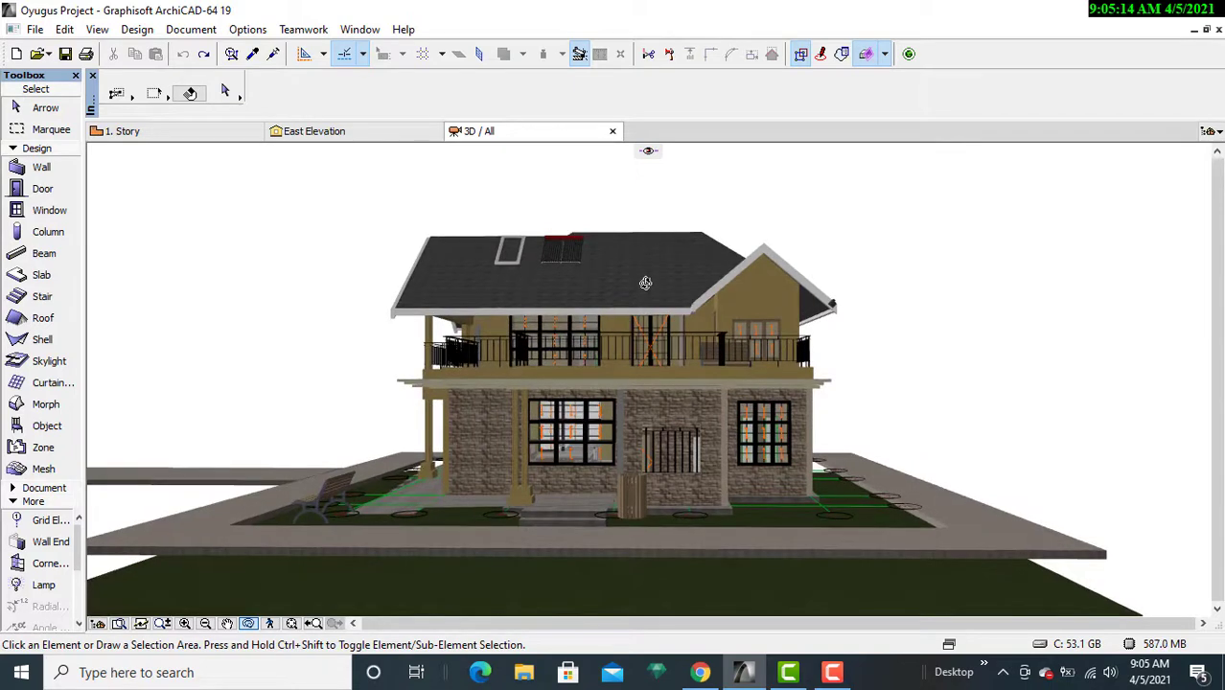
{"action": "left_click", "coordinate": [351, 135]}
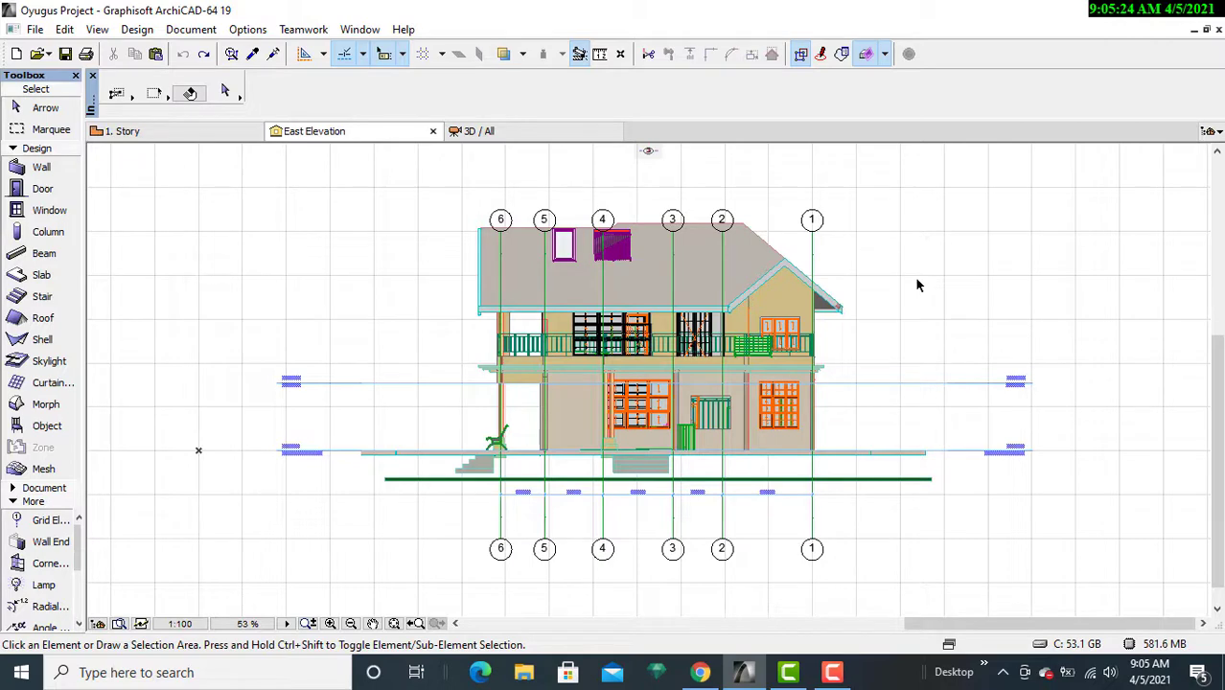
Open the East Elevation's settings and set its Reference ID to 001 in the general settings
{"action": "right_click", "coordinate": [897, 192]}
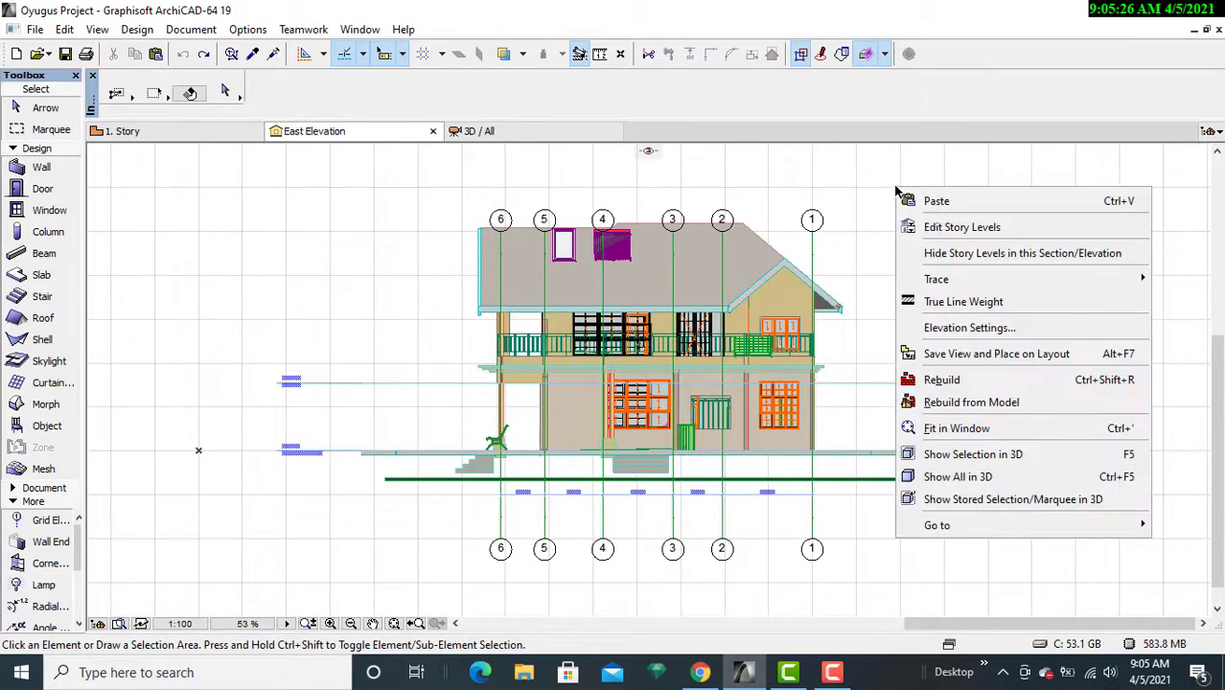
{"action": "left_click", "coordinate": [817, 200]}
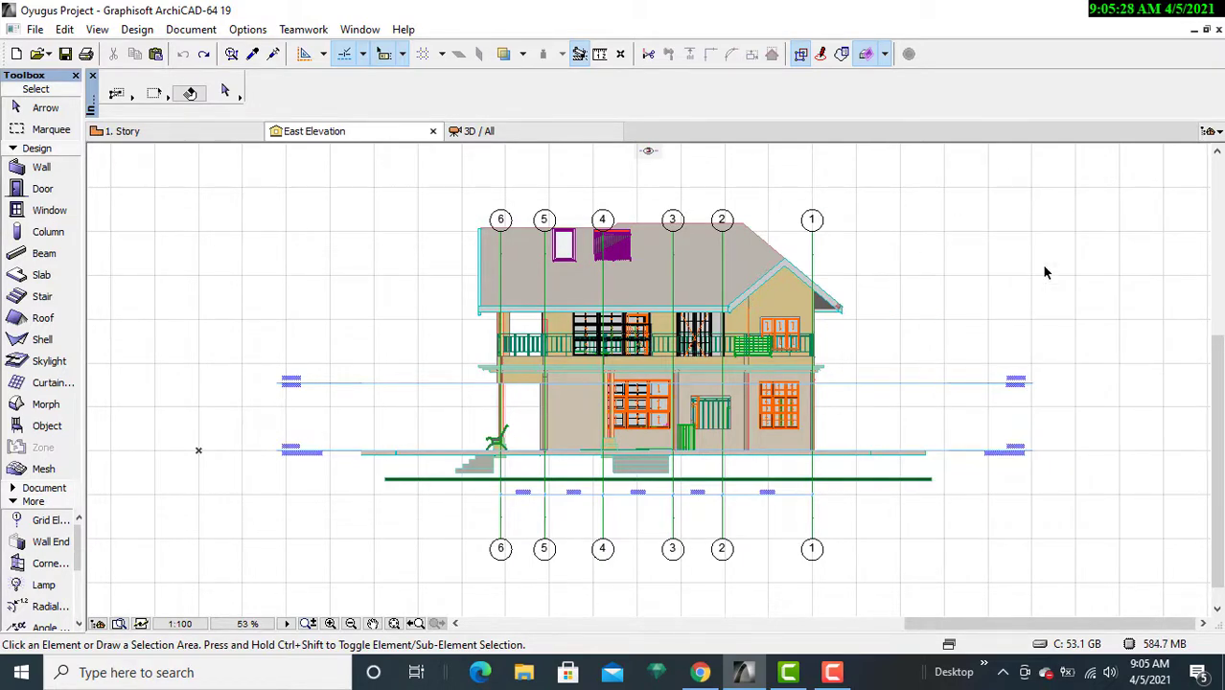
{"action": "right_click", "coordinate": [932, 204]}
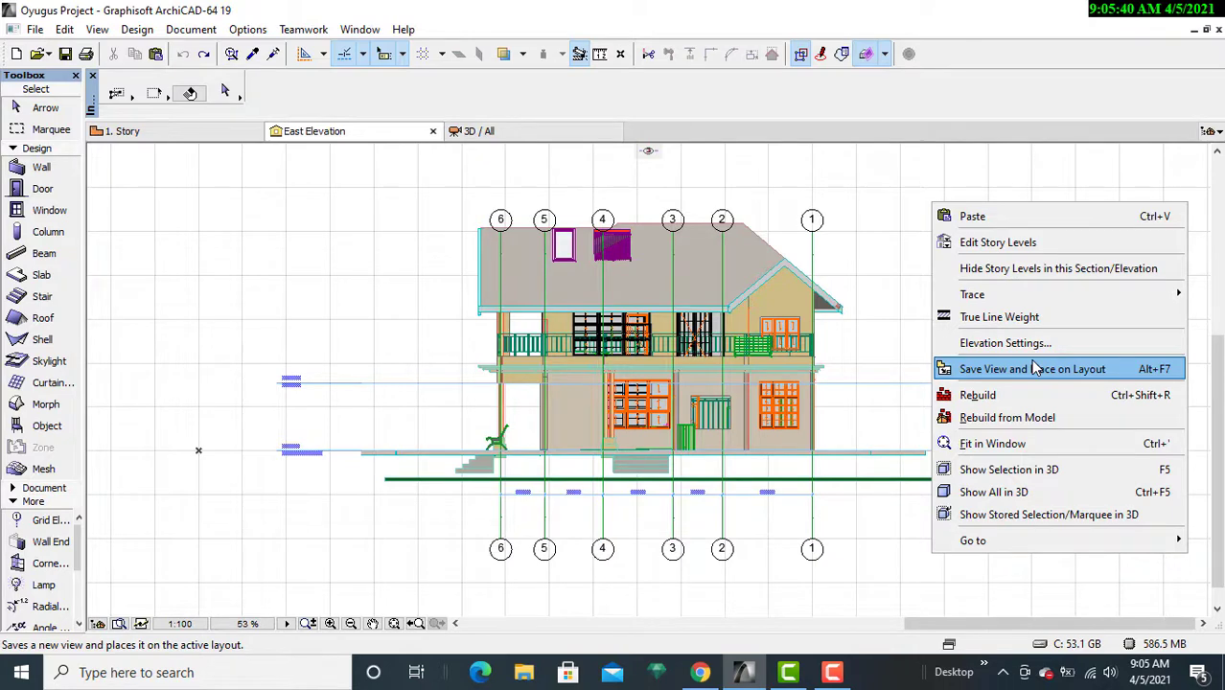
{"action": "mouse_move", "coordinate": [1066, 542]}
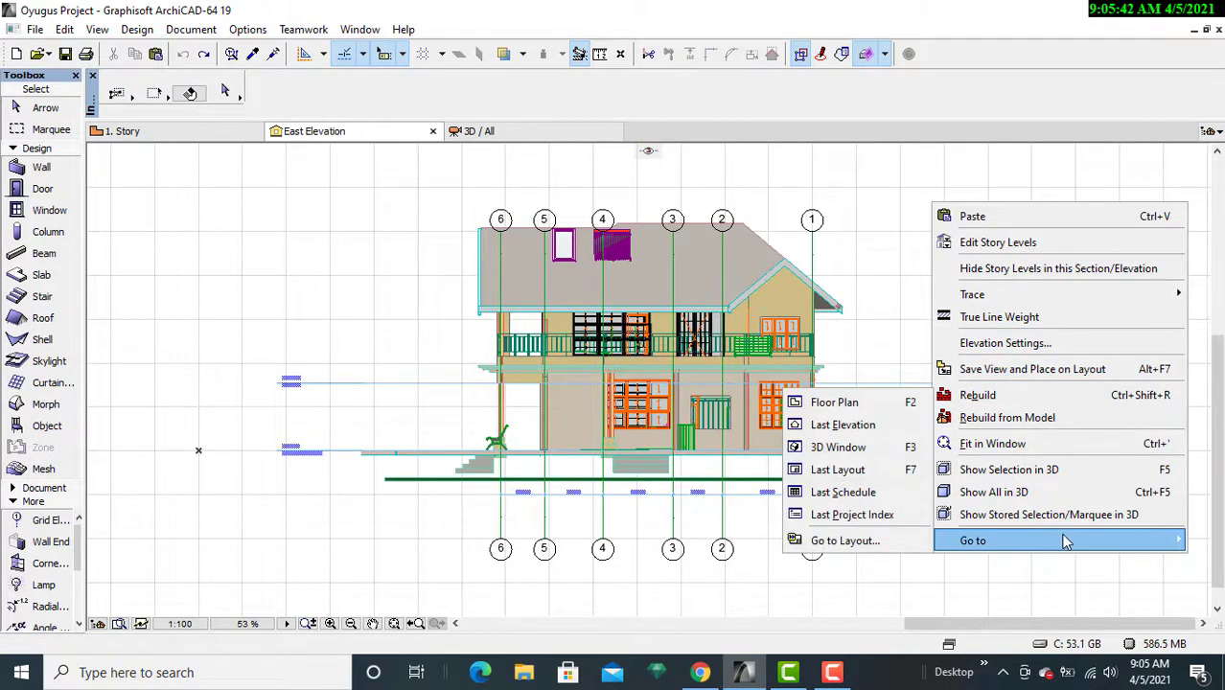
{"action": "mouse_move", "coordinate": [1112, 304]}
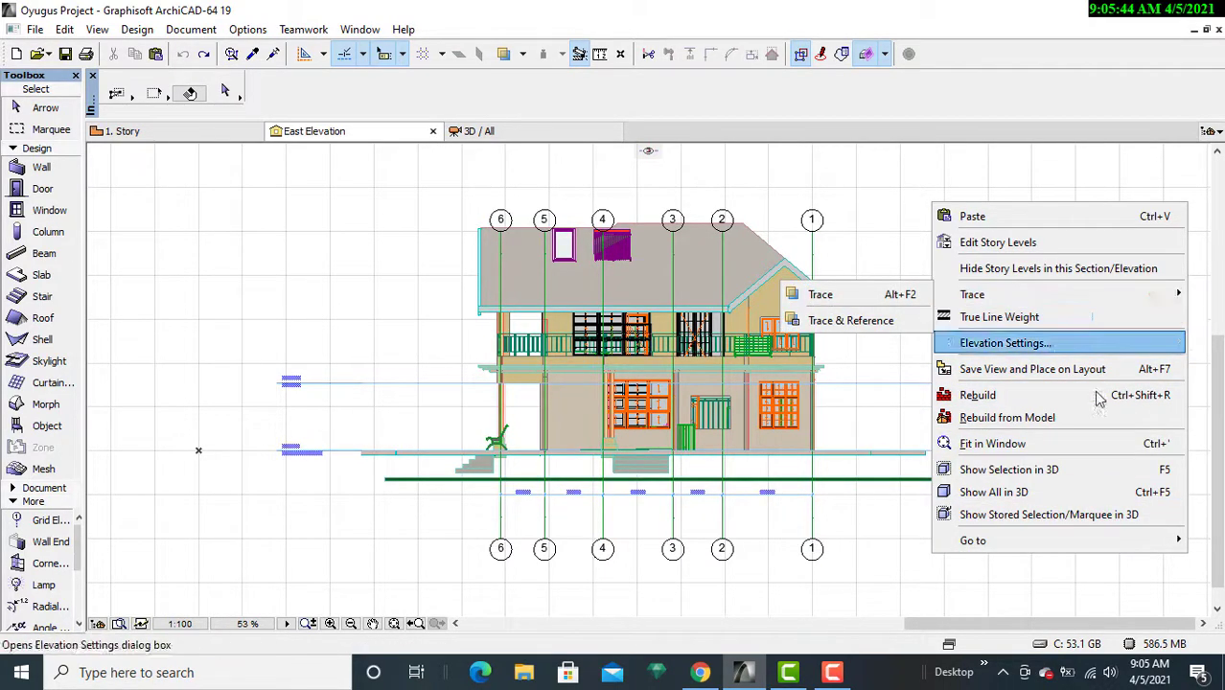
{"action": "left_click", "coordinate": [1007, 343]}
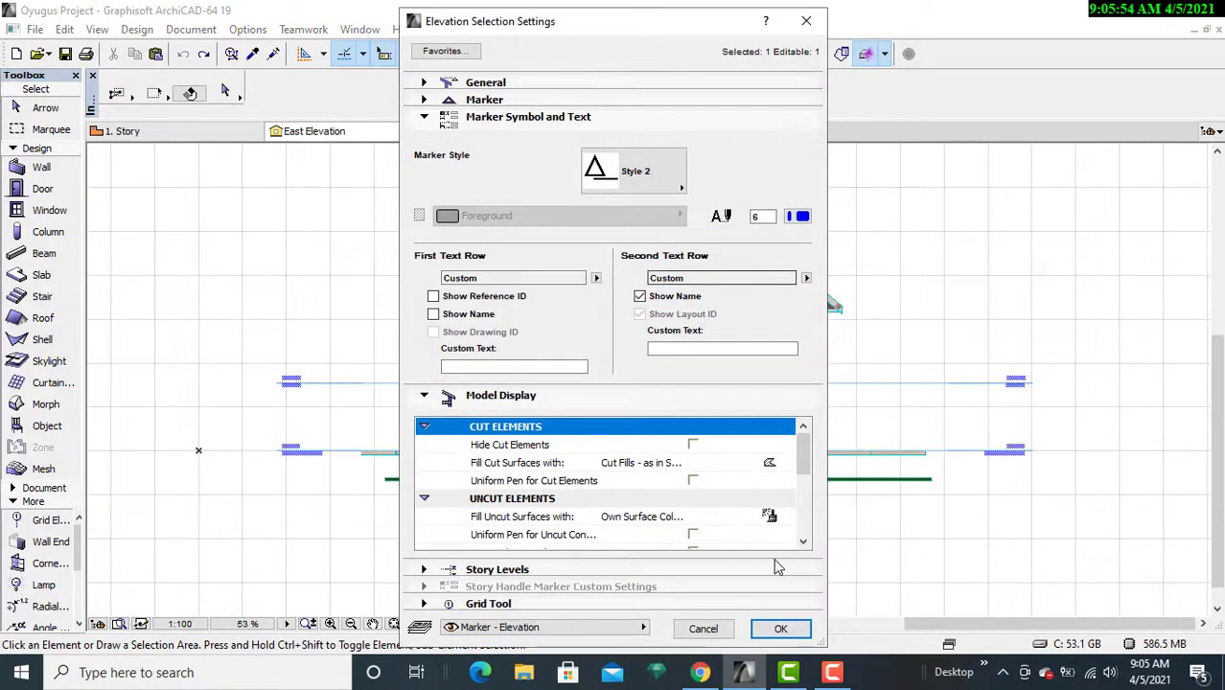
{"action": "left_click", "coordinate": [581, 83]}
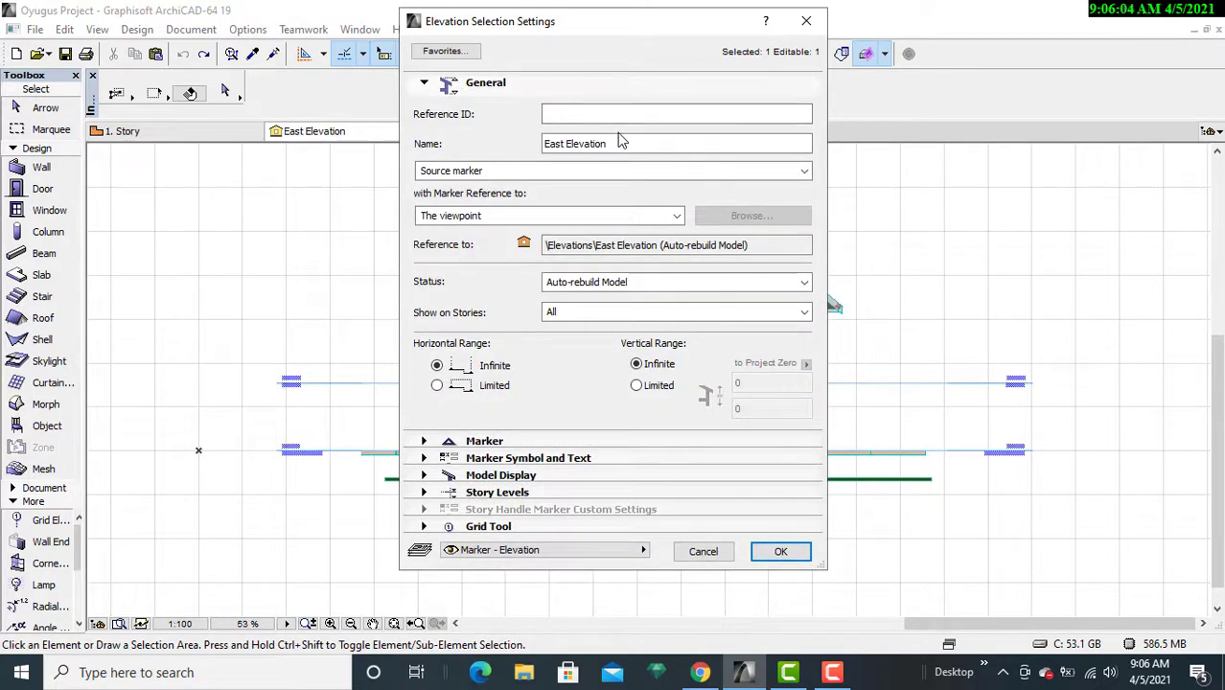
{"action": "left_click", "coordinate": [587, 114]}
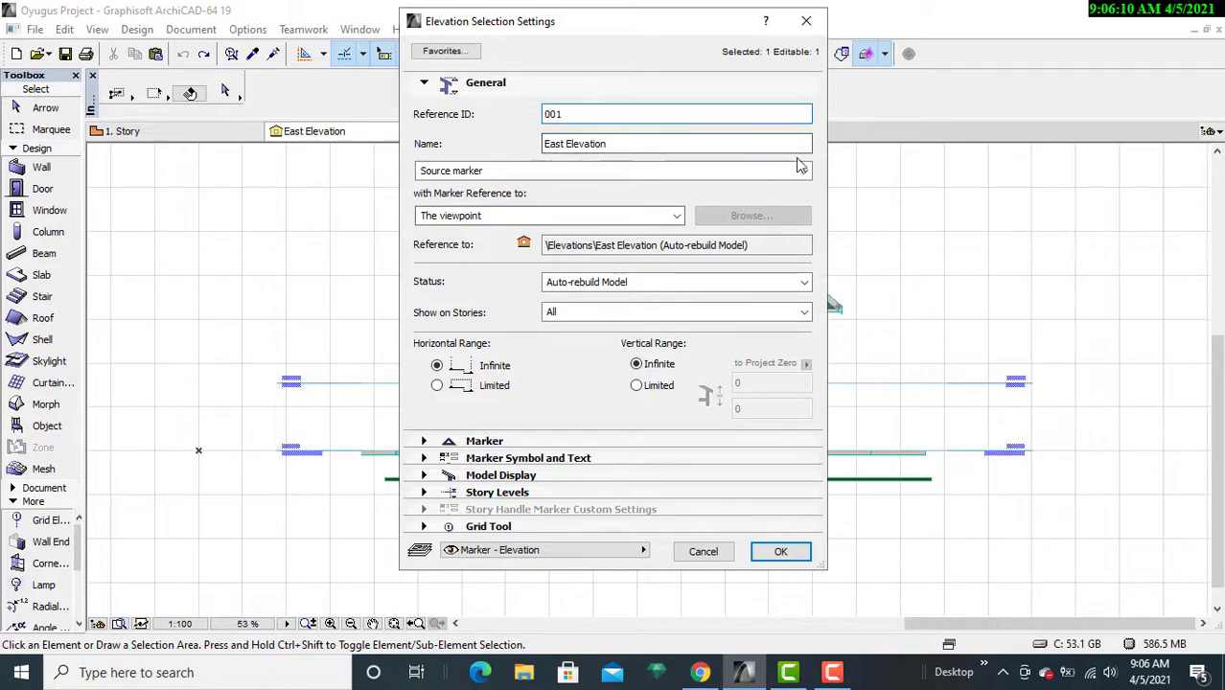
Review the East Elevation's general options for name, marker type, marker reference, status and story visibility
{"action": "left_click", "coordinate": [653, 143]}
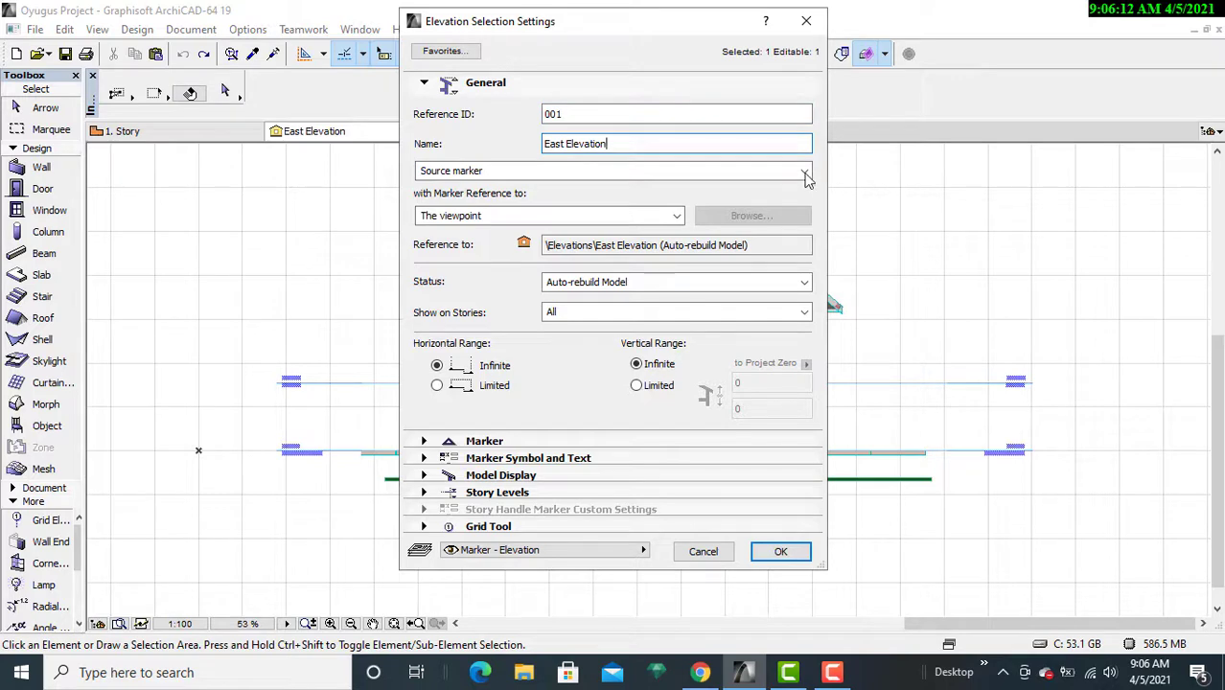
{"action": "left_click", "coordinate": [804, 173]}
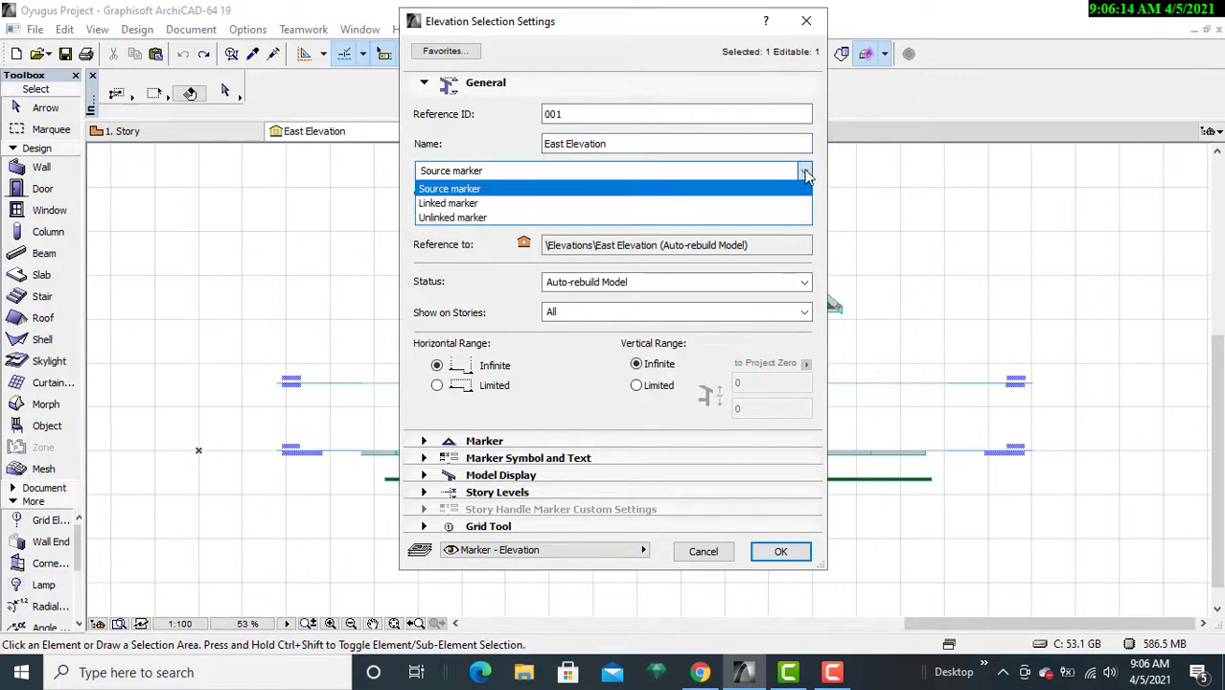
{"action": "left_click", "coordinate": [806, 174]}
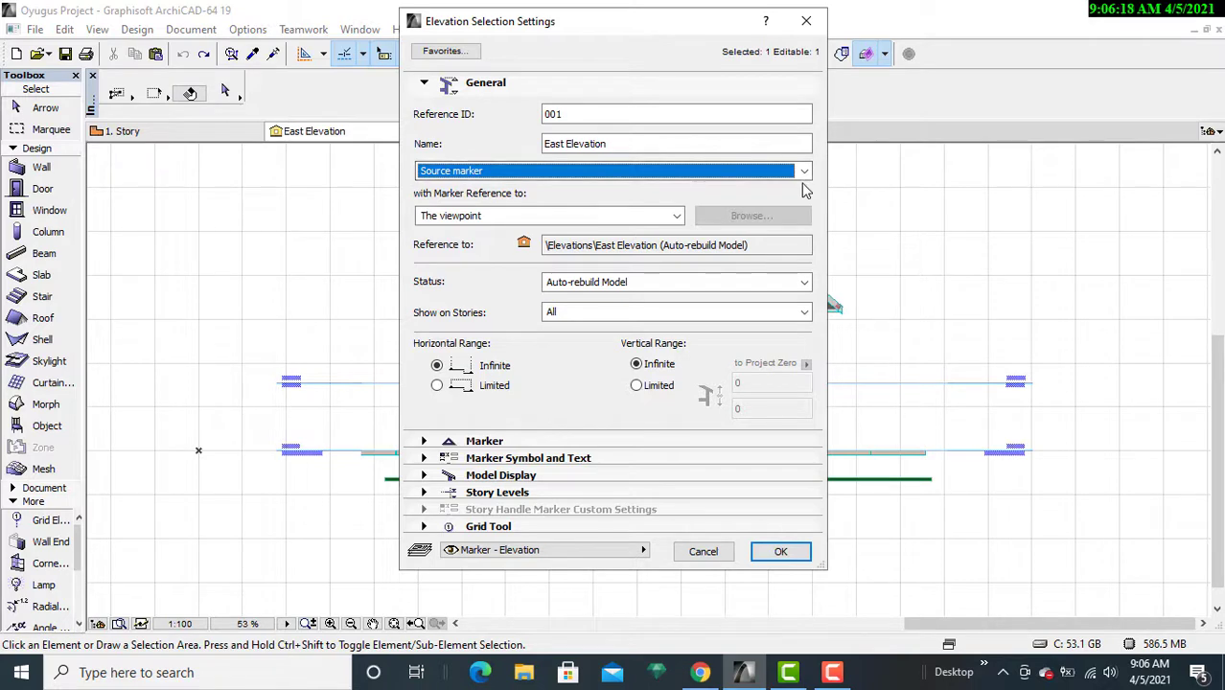
{"action": "left_click", "coordinate": [589, 219]}
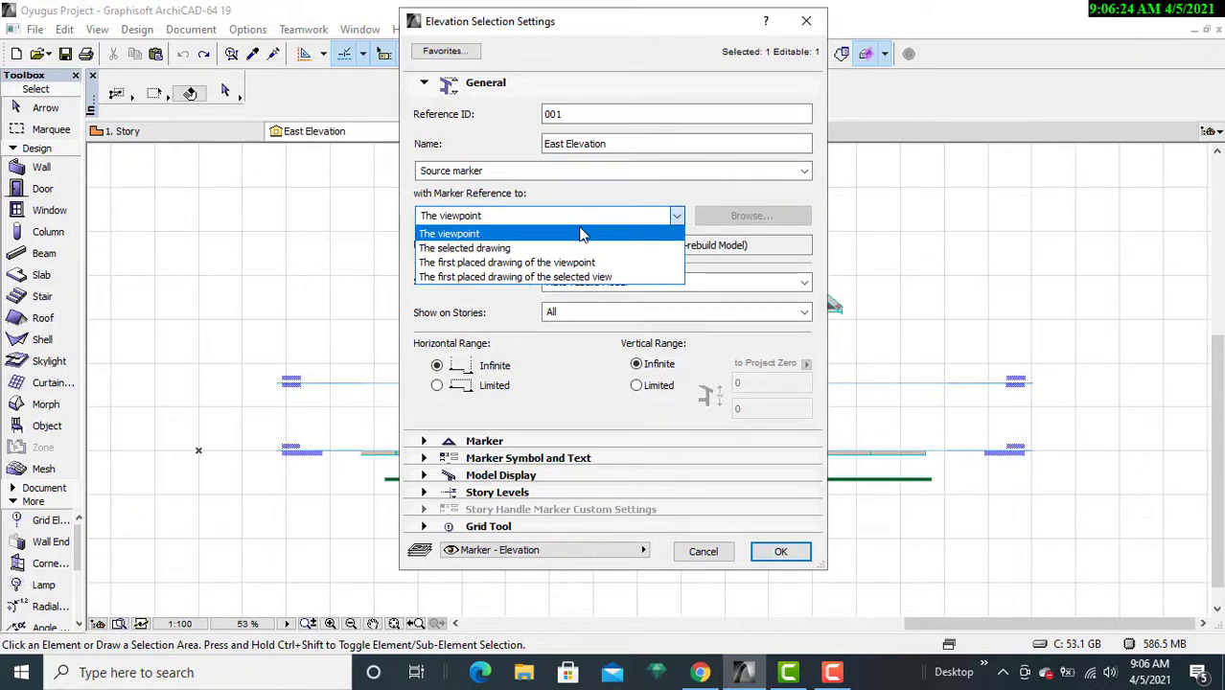
{"action": "left_click", "coordinate": [607, 219]}
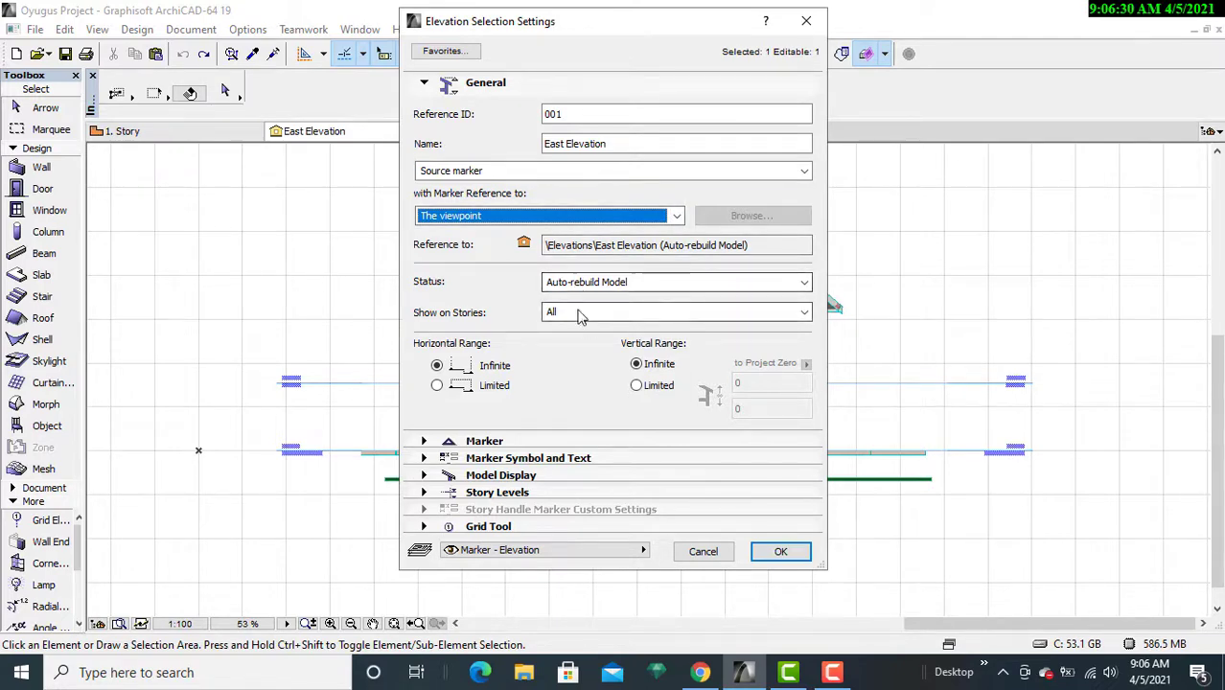
{"action": "left_click", "coordinate": [804, 285]}
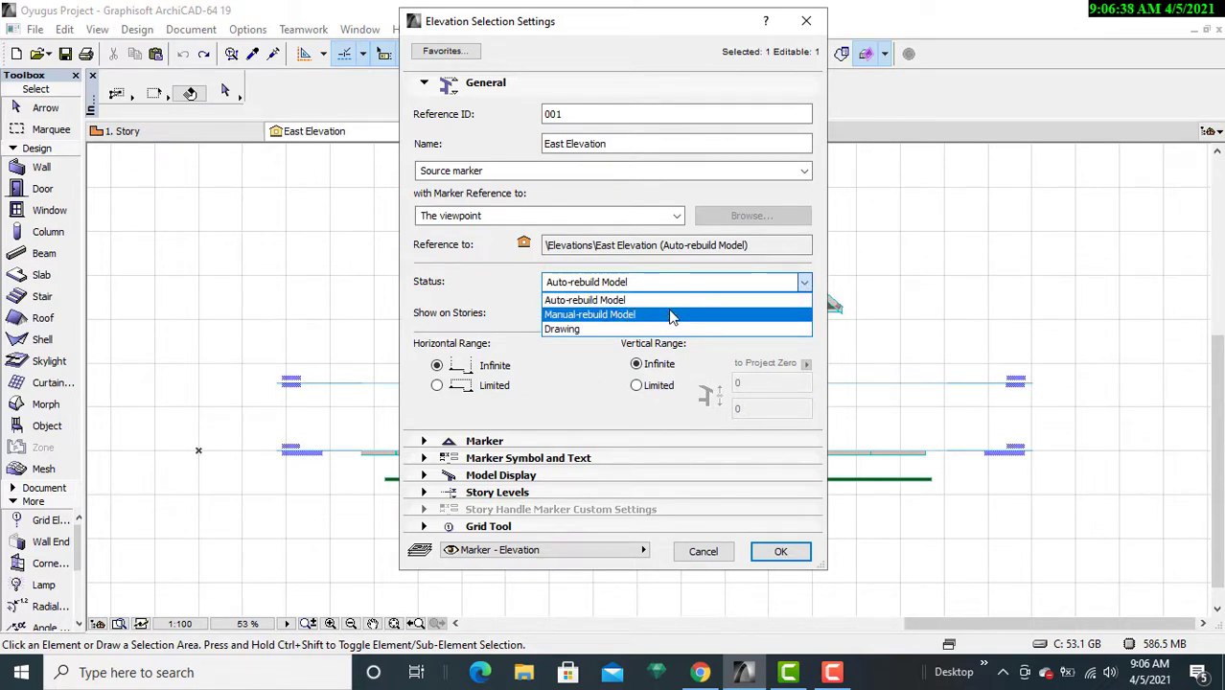
{"action": "left_click", "coordinate": [805, 285]}
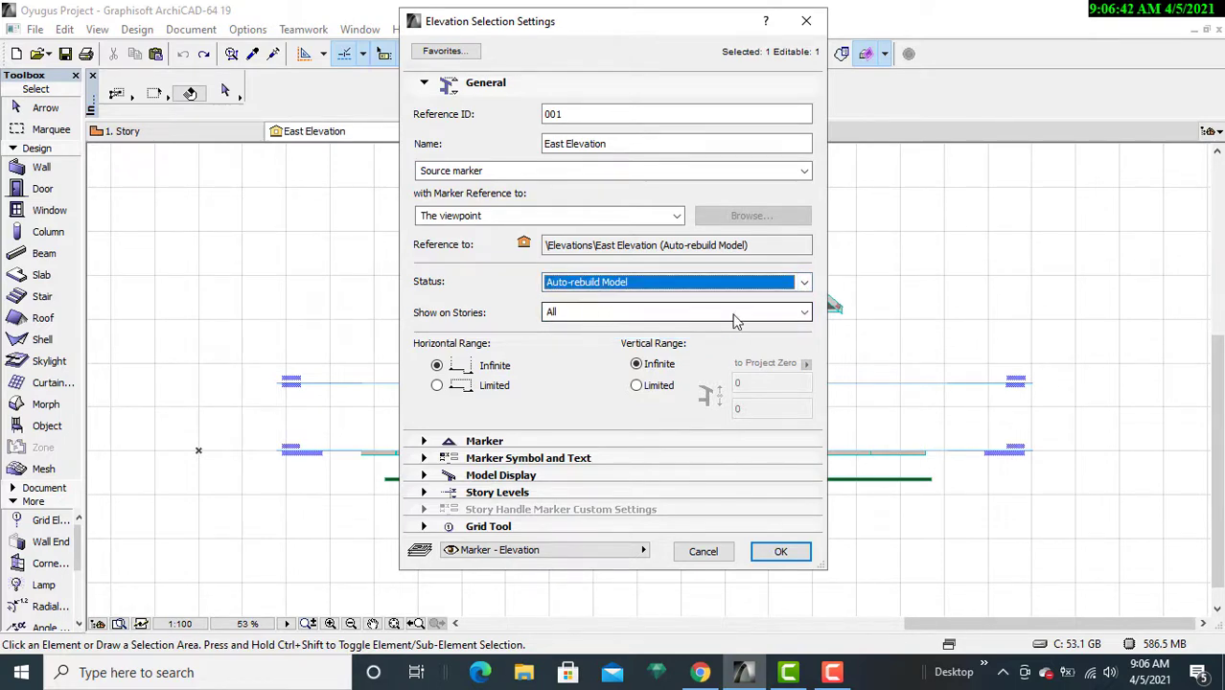
{"action": "left_click", "coordinate": [805, 314]}
{"action": "left_click", "coordinate": [805, 313]}
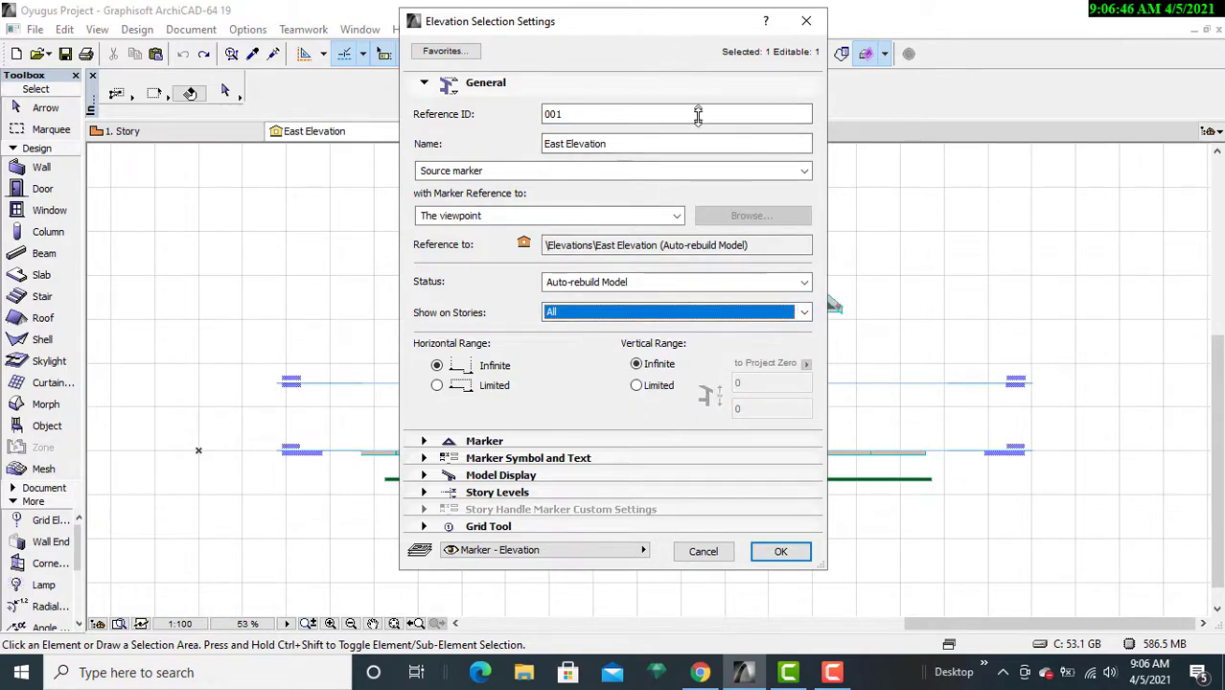
Move the elevation settings dialog aside to view the elevation drawing behind it, and bring it back to the middle
{"action": "mouse_move", "coordinate": [671, 41]}
{"action": "left_mouse_down"}
{"action": "mouse_move", "coordinate": [733, 134]}
{"action": "mouse_move", "coordinate": [841, 528]}
{"action": "mouse_move", "coordinate": [968, 549]}
{"action": "left_mouse_up"}
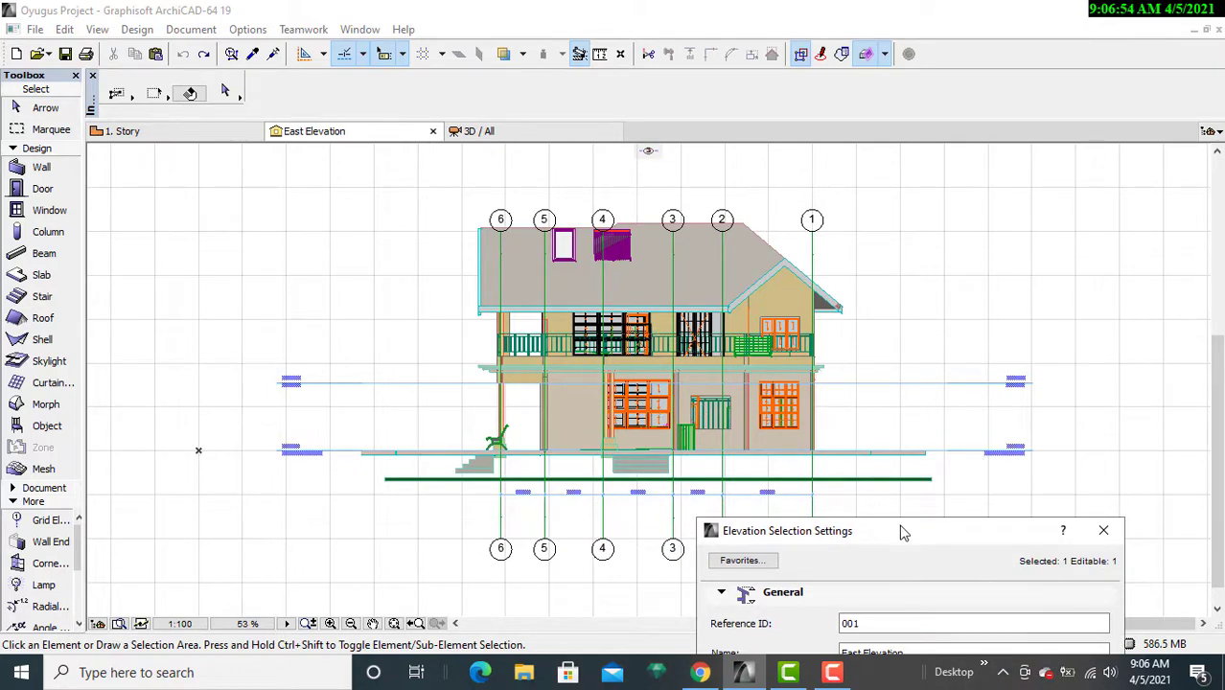
{"action": "left_click_drag", "start_coordinate": [902, 530], "coordinate": [654, 78]}
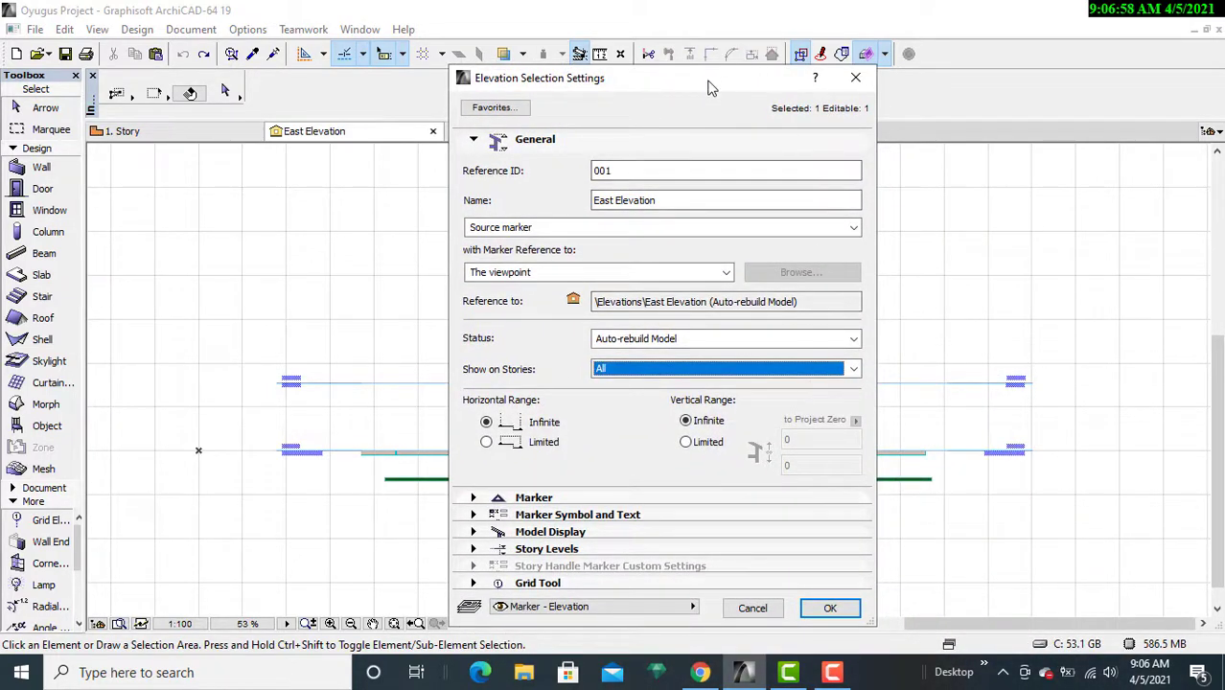
{"action": "left_click_drag", "start_coordinate": [710, 86], "coordinate": [706, 59]}
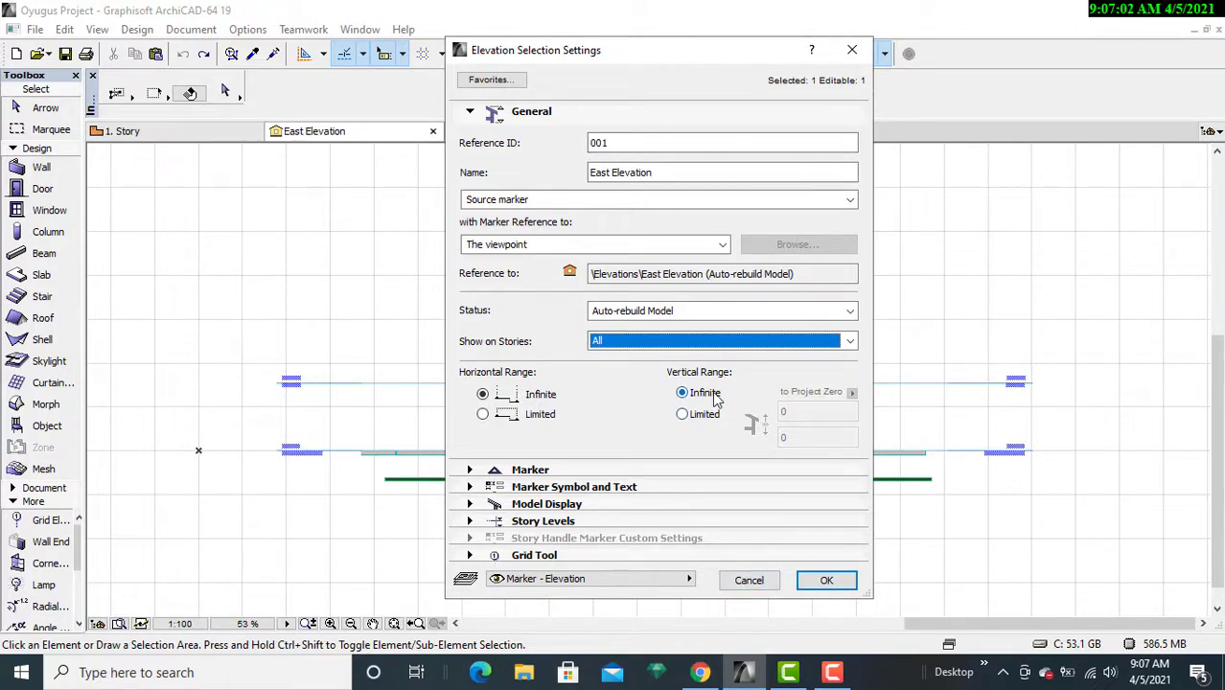
In the marker settings, change the Marker Text 1 Pen to the red pen 20
{"action": "left_click", "coordinate": [542, 473]}
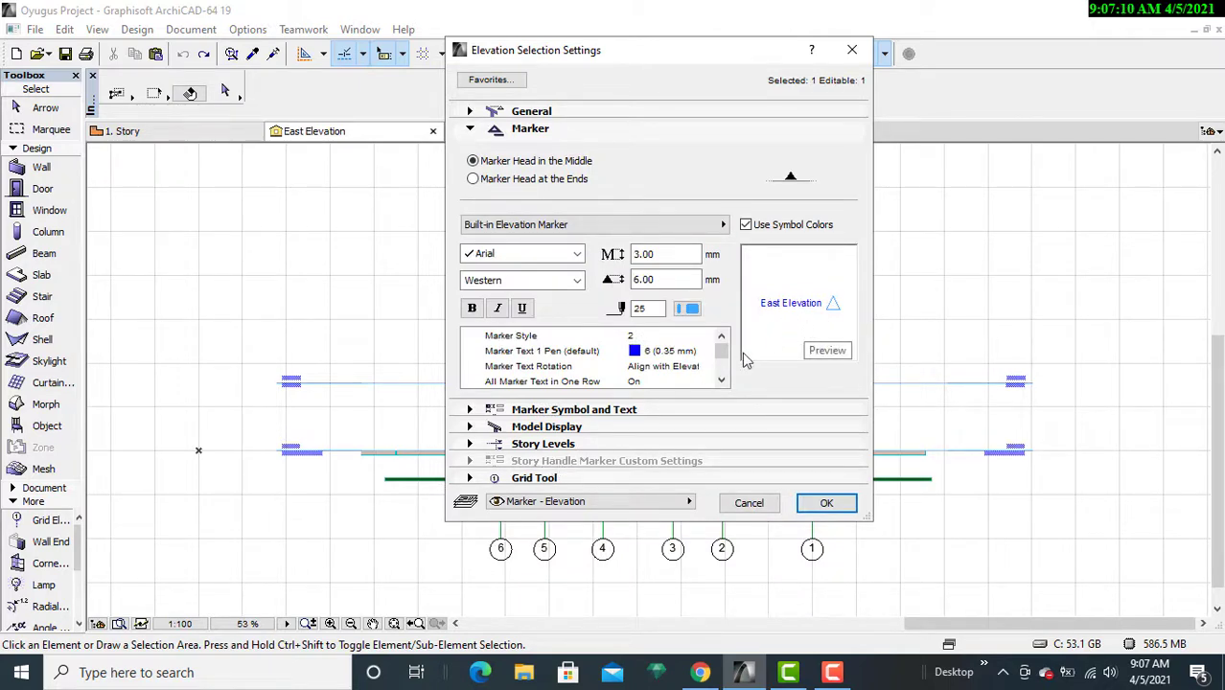
{"action": "left_click", "coordinate": [722, 379]}
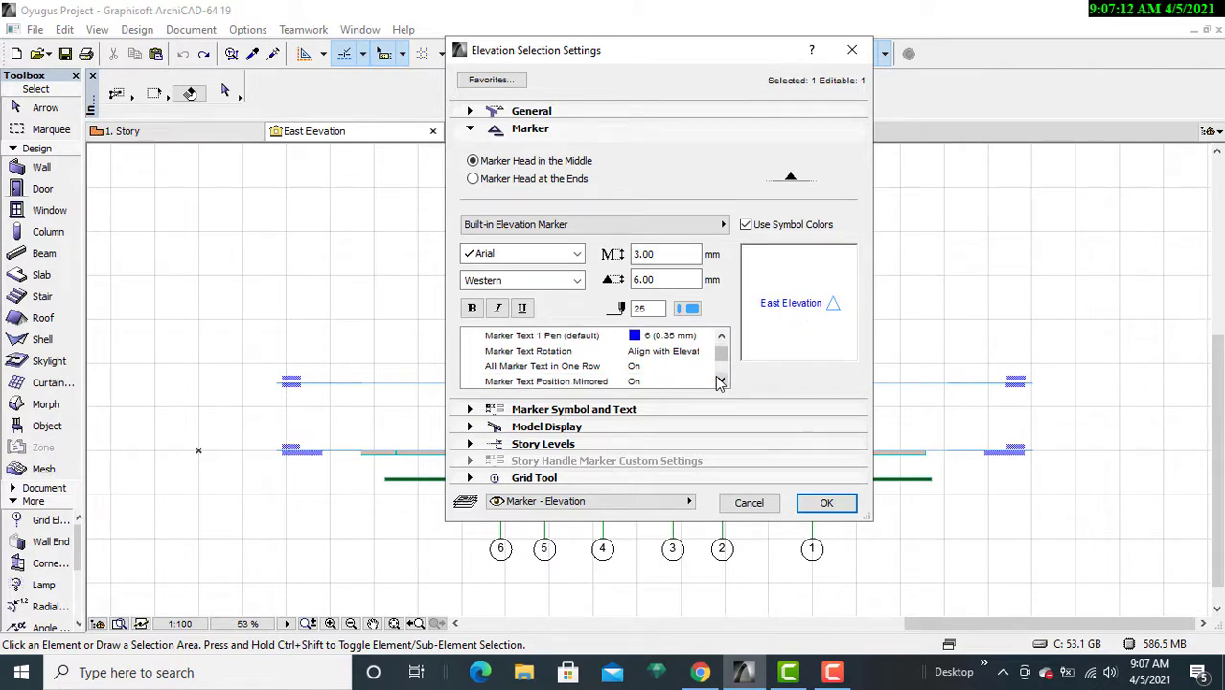
{"action": "left_click_drag", "start_coordinate": [724, 358], "coordinate": [724, 343]}
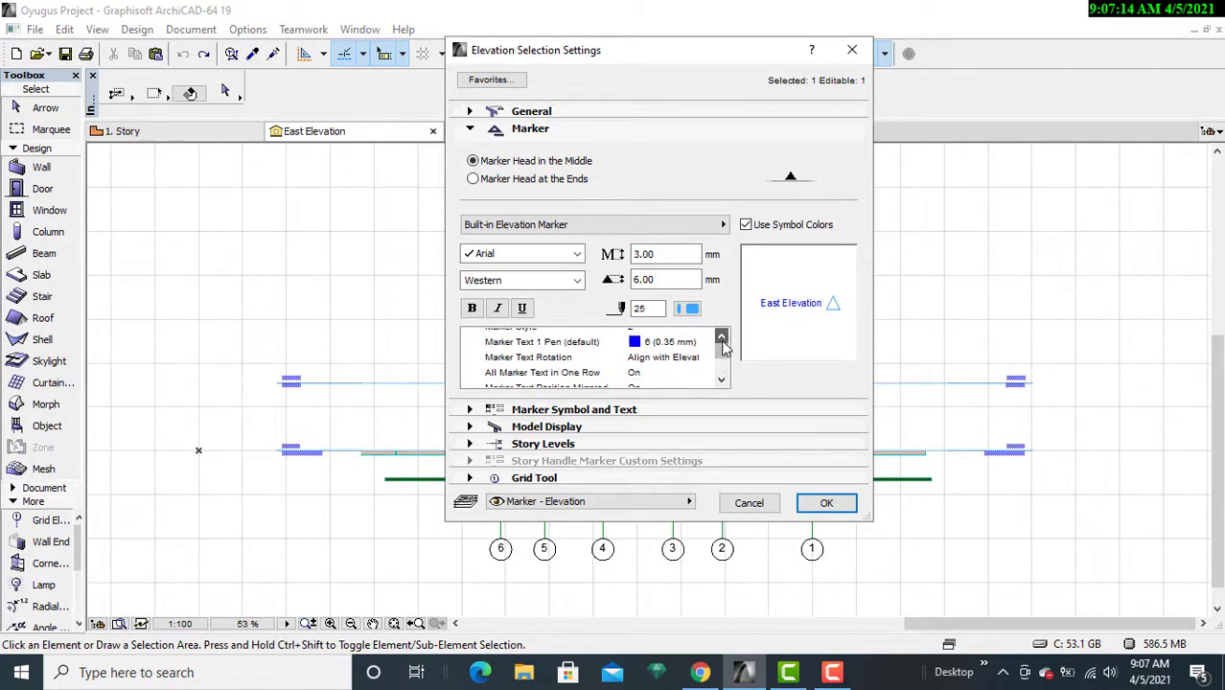
{"action": "left_click", "coordinate": [638, 352]}
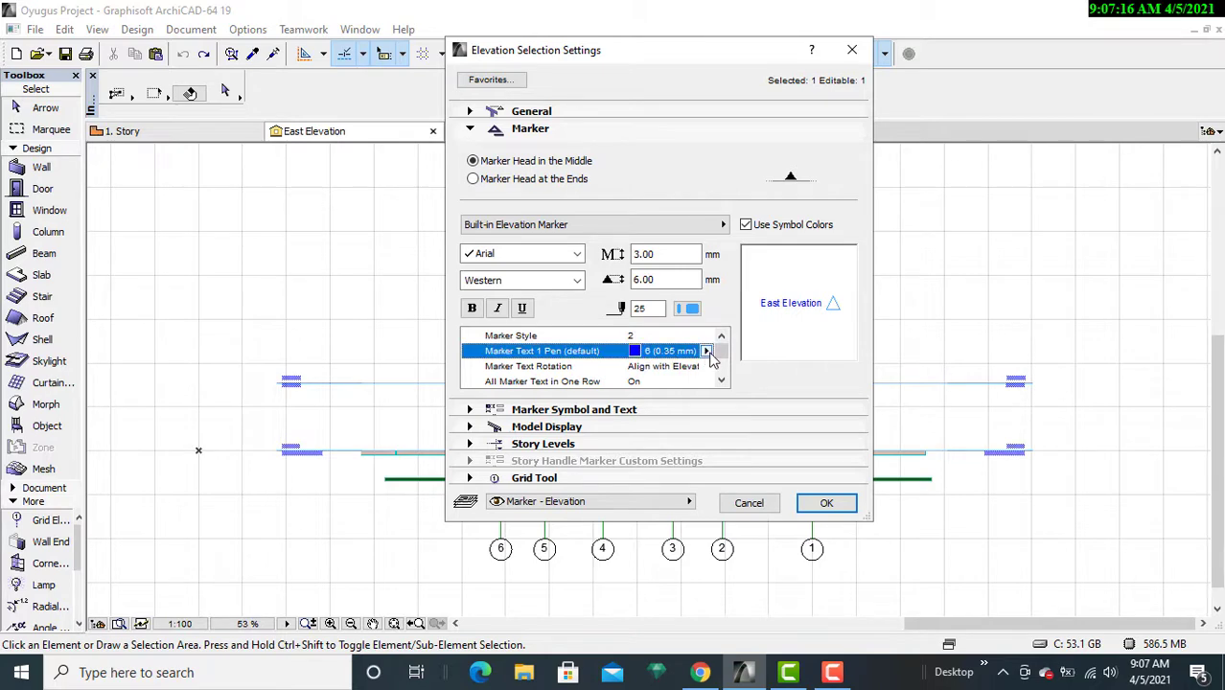
{"action": "left_click", "coordinate": [707, 352]}
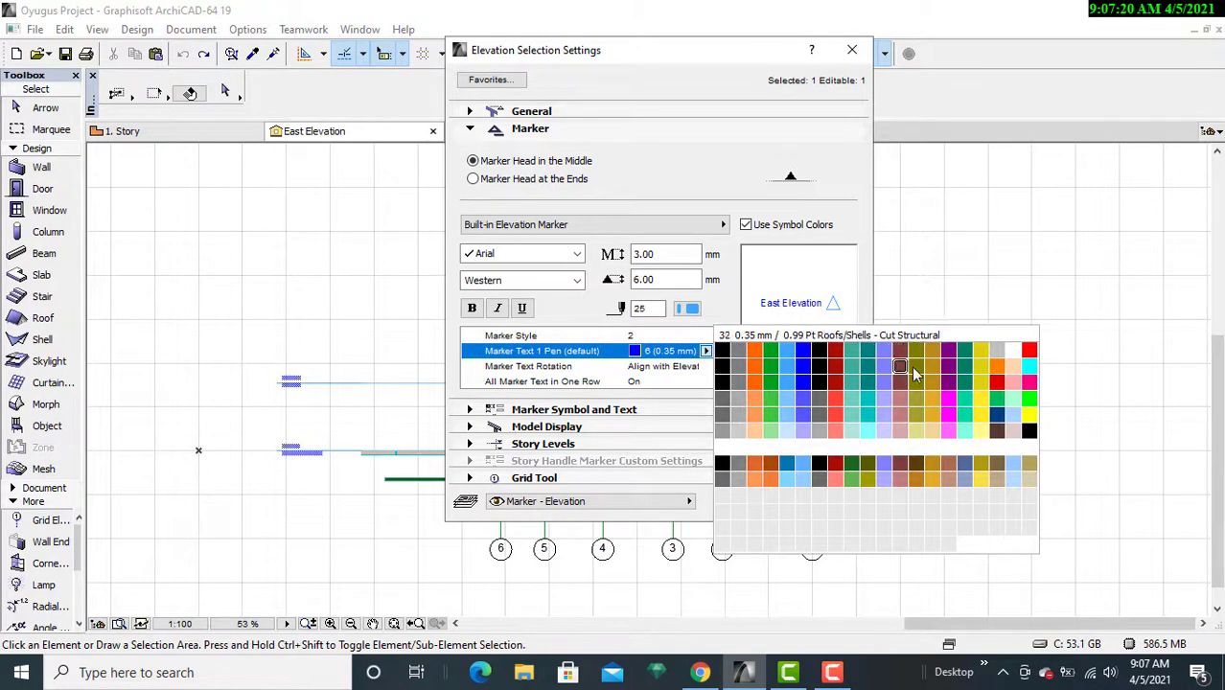
{"action": "left_click", "coordinate": [1027, 351]}
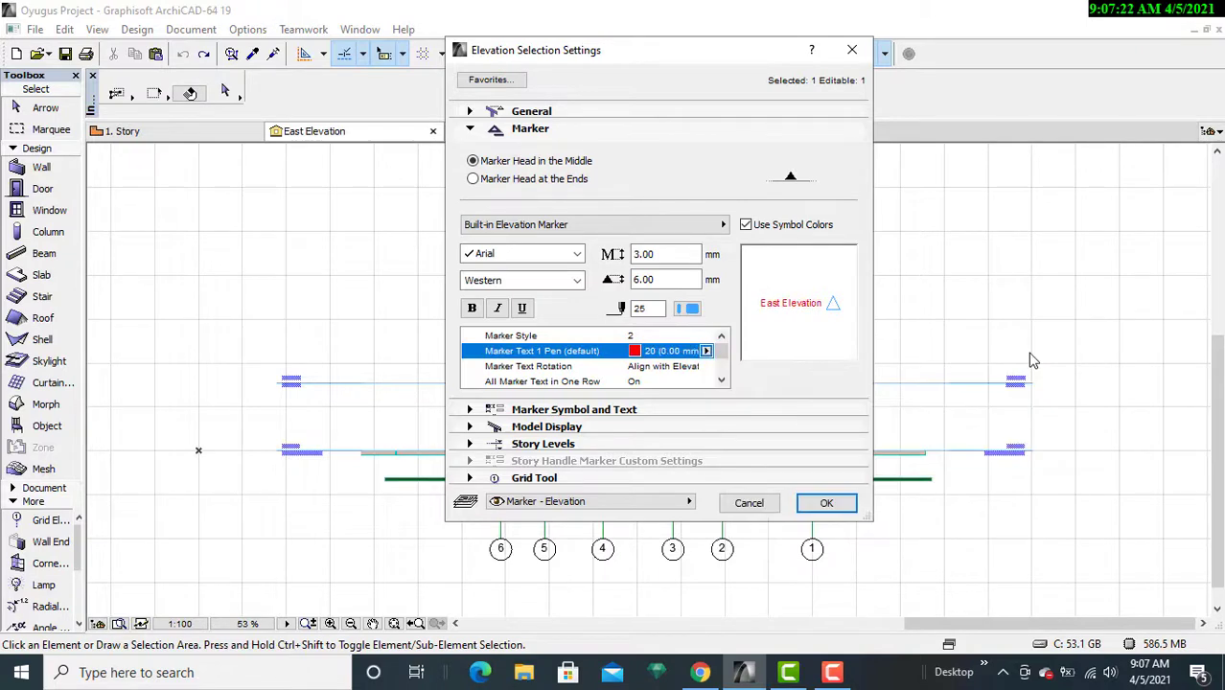
Examine the remaining marker parameters and the marker symbol and text settings
{"action": "left_click", "coordinate": [722, 381]}
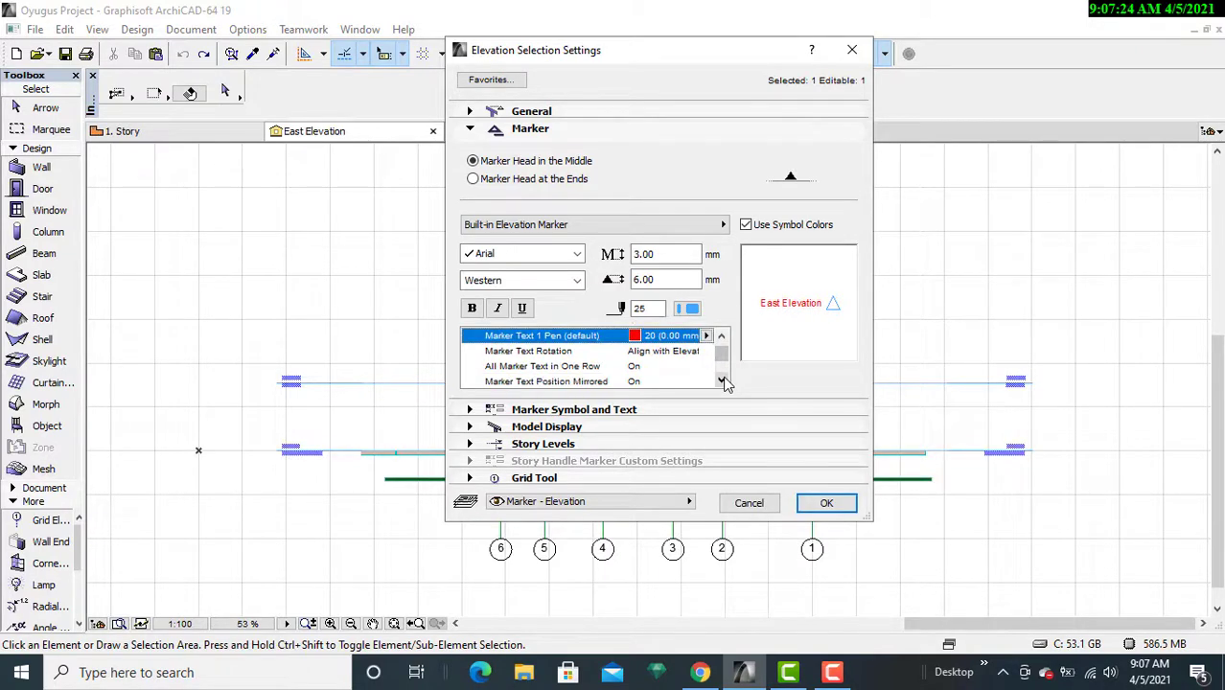
{"action": "left_click", "coordinate": [722, 381]}
{"action": "left_click", "coordinate": [722, 380]}
{"action": "left_click", "coordinate": [722, 381]}
{"action": "left_click", "coordinate": [722, 380]}
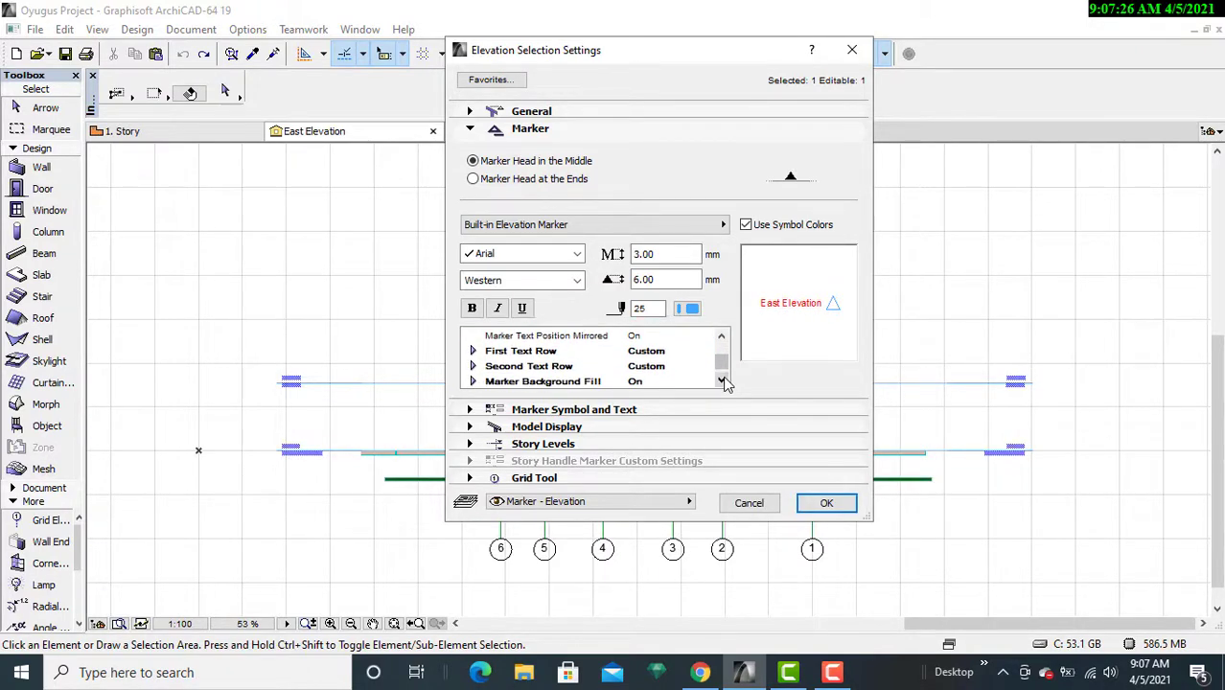
{"action": "left_click", "coordinate": [721, 380]}
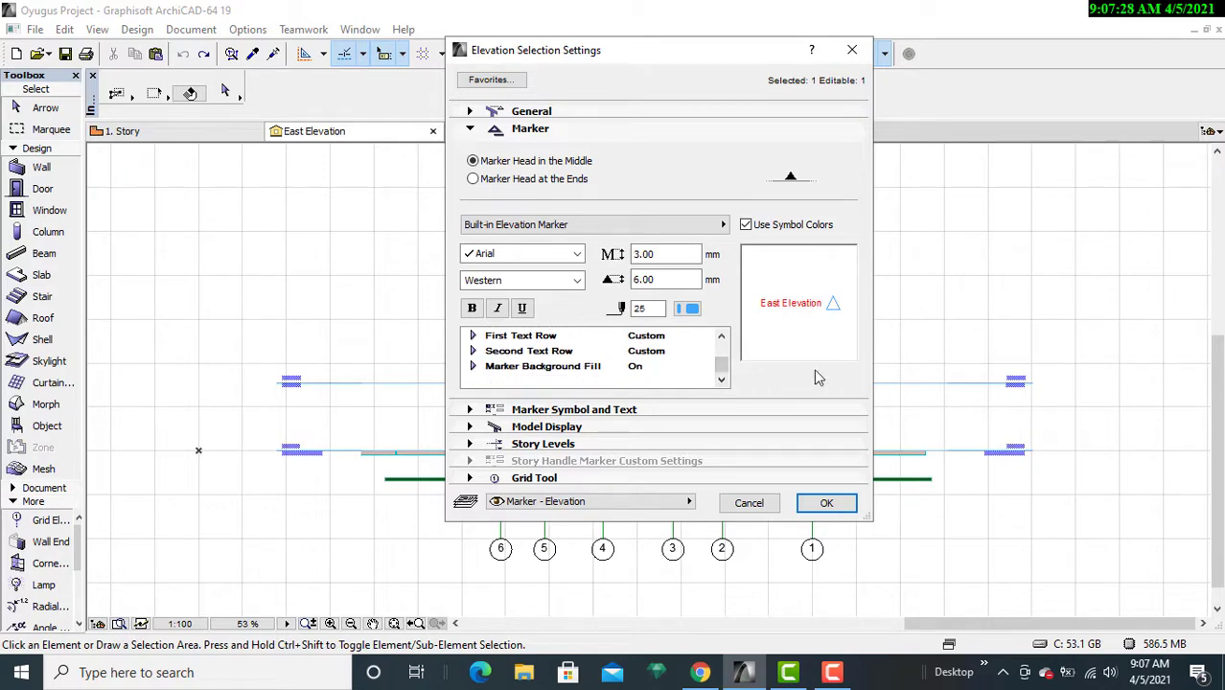
{"action": "left_click", "coordinate": [586, 409]}
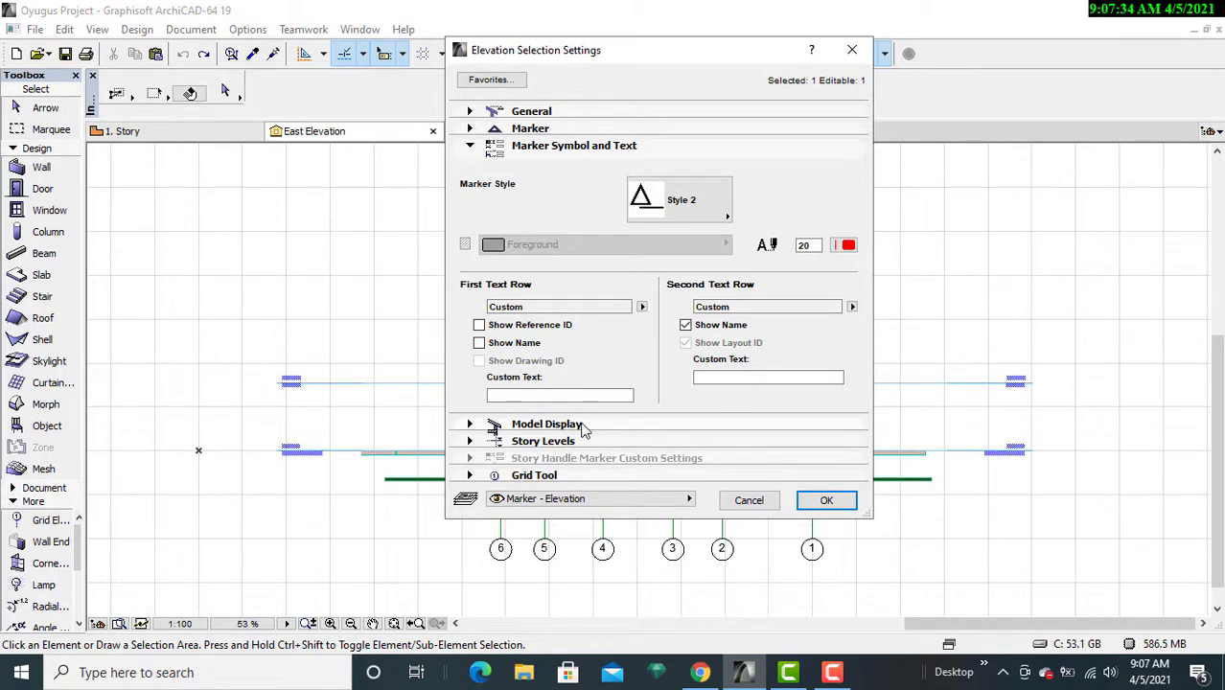
In the model display settings, fill the cut surfaces with Cut Fills - as in Settings
{"action": "left_click", "coordinate": [581, 425]}
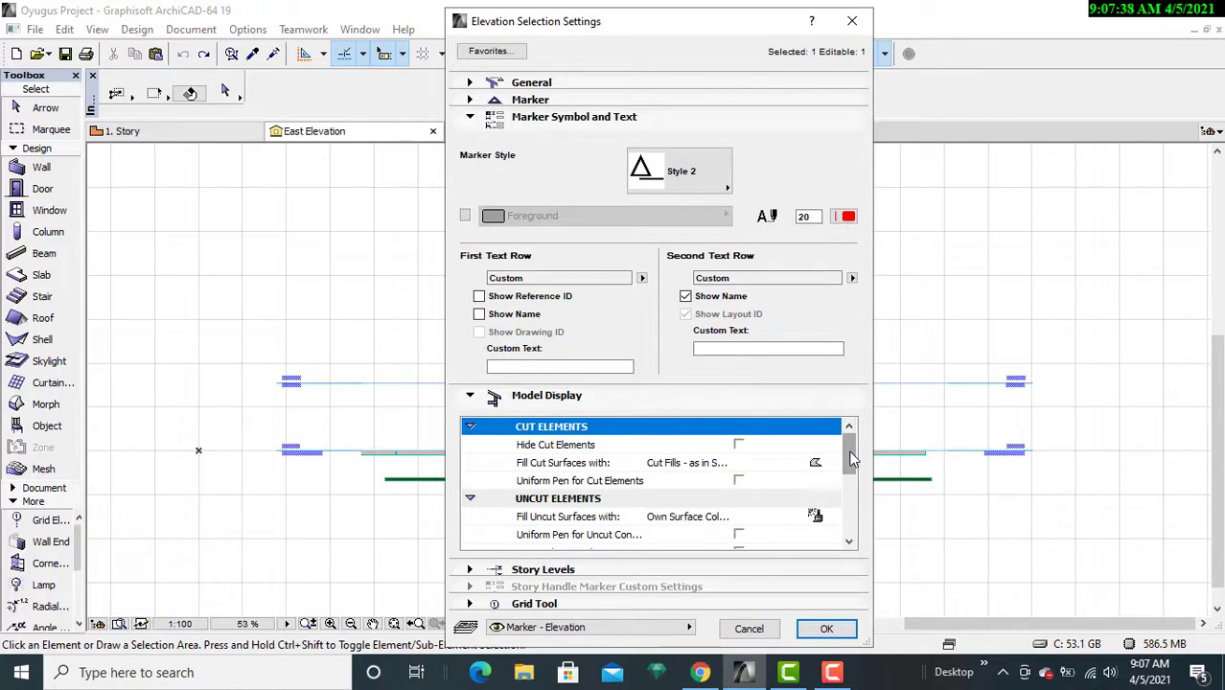
{"action": "left_click_drag", "start_coordinate": [705, 13], "coordinate": [703, 7]}
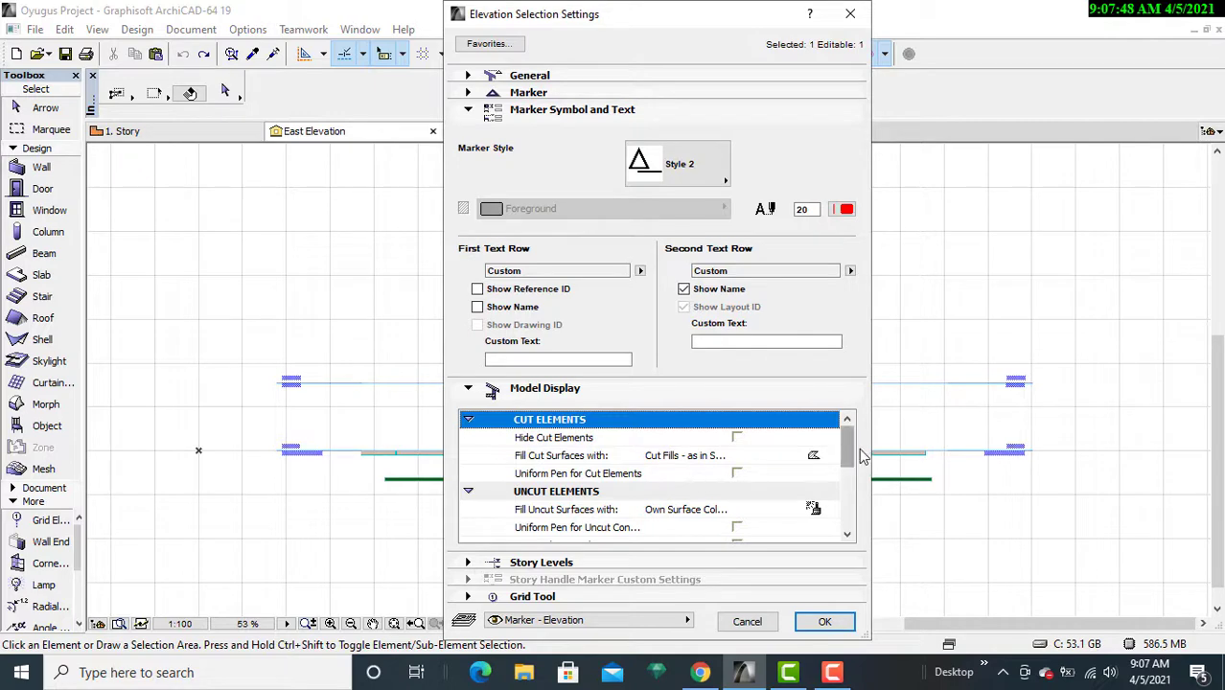
{"action": "left_click", "coordinate": [740, 457]}
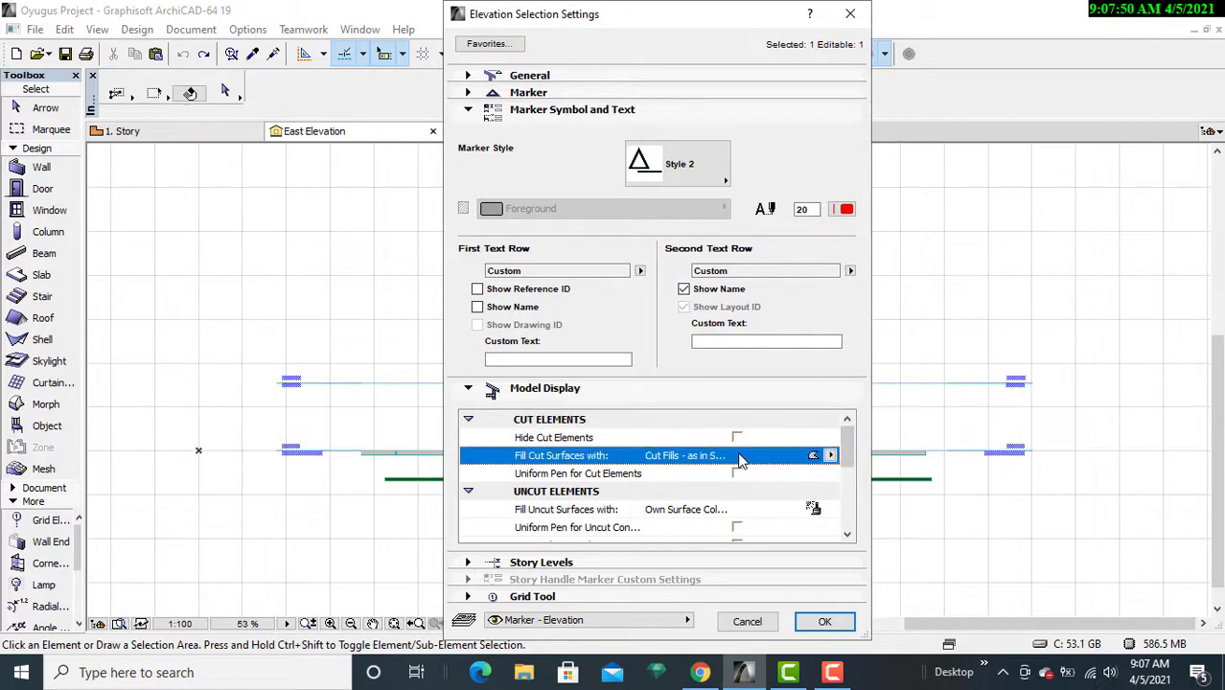
{"action": "left_click", "coordinate": [830, 456]}
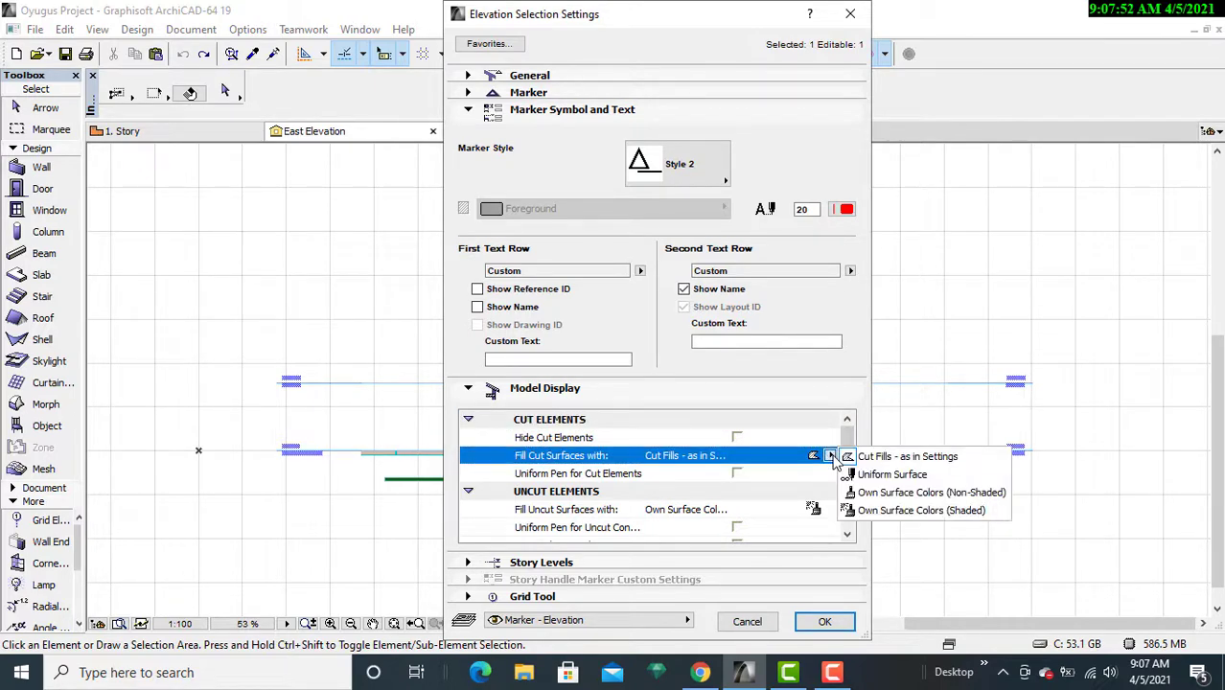
{"action": "left_click", "coordinate": [900, 459]}
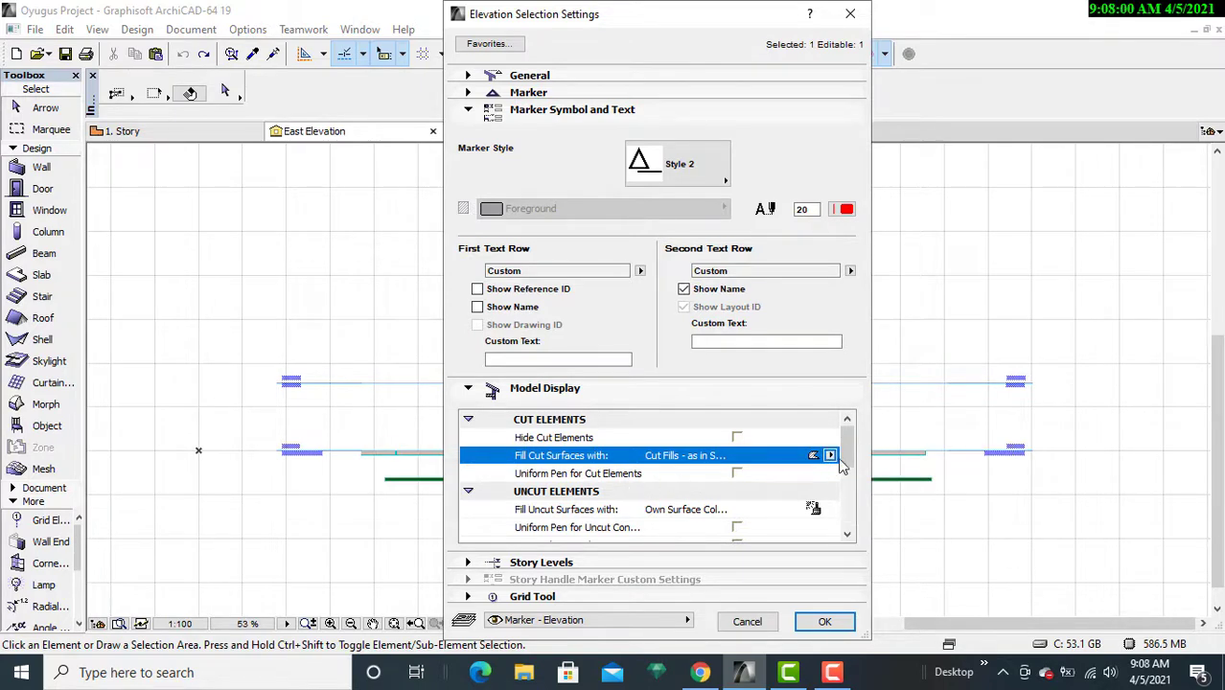
Turn on Vectorial 3D Hatching for the uncut elements and review the Transparency setting
{"action": "scroll", "coordinate": [847, 466], "scroll_direction": "down", "scroll_amount": 3}
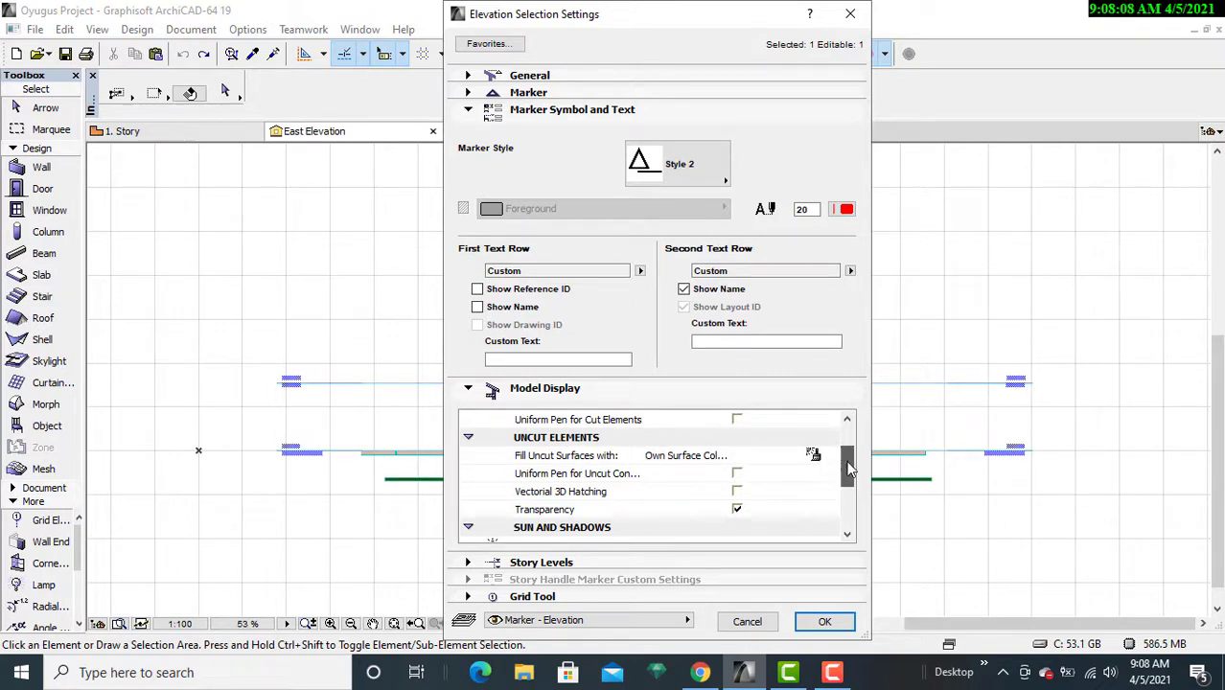
{"action": "left_click_drag", "start_coordinate": [847, 468], "coordinate": [847, 473]}
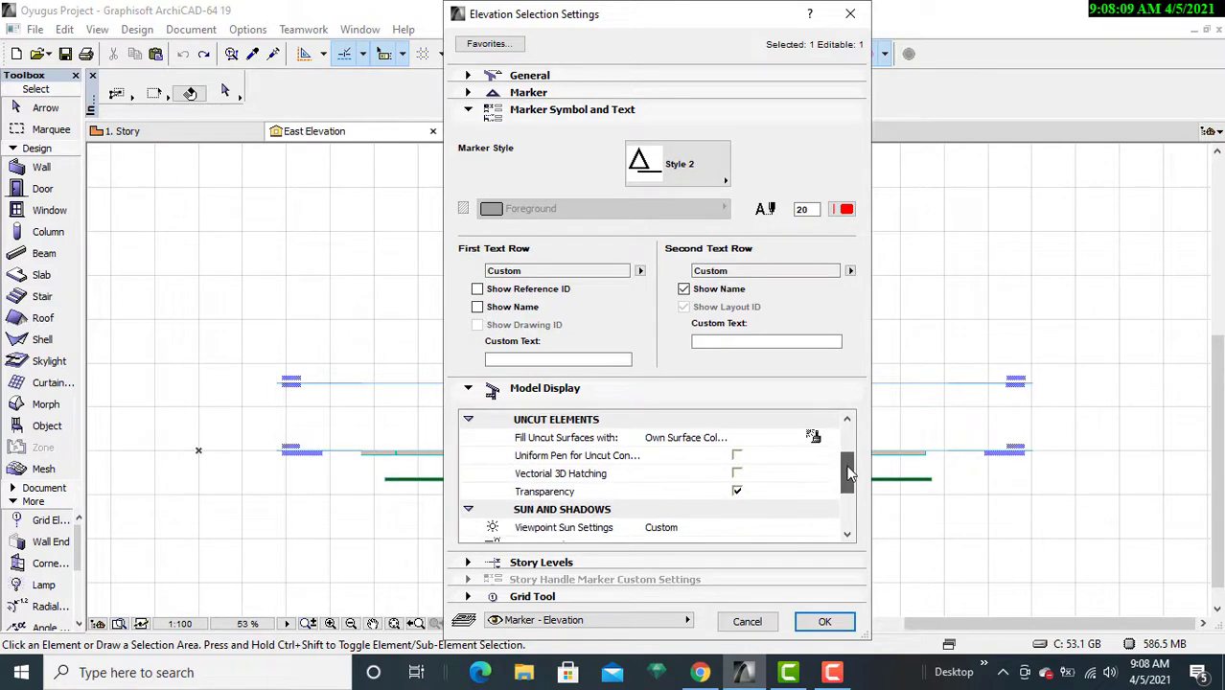
{"action": "left_click", "coordinate": [738, 475]}
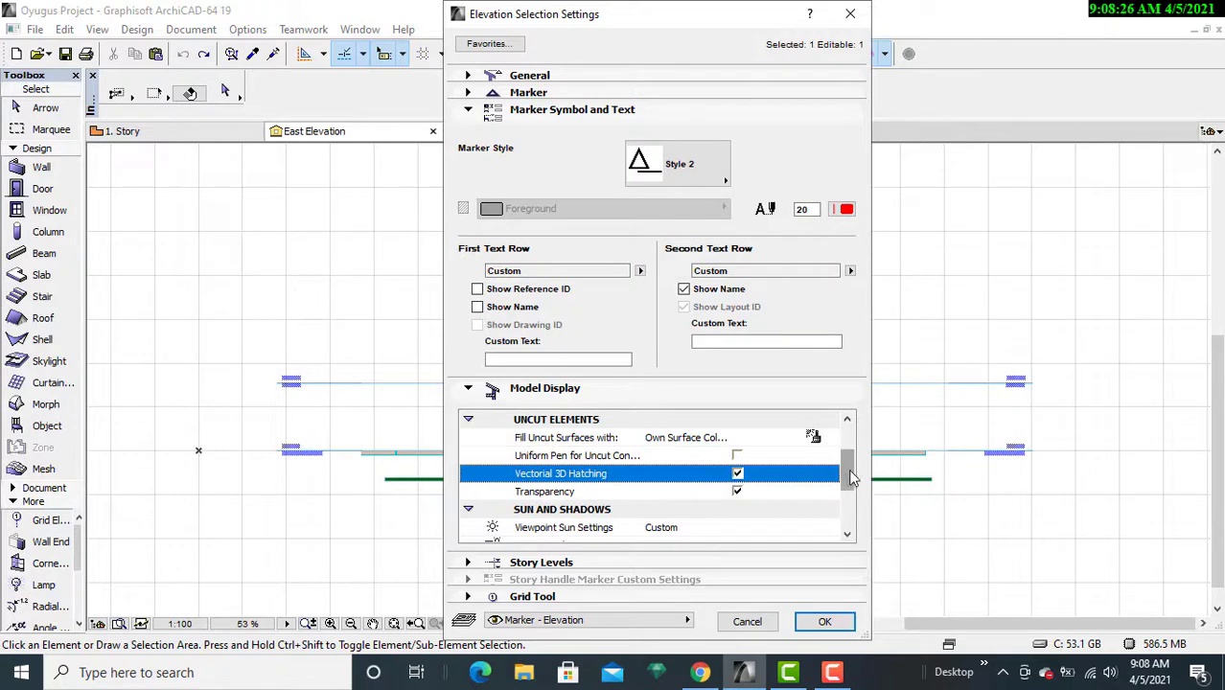
{"action": "left_click_drag", "start_coordinate": [849, 471], "coordinate": [849, 484]}
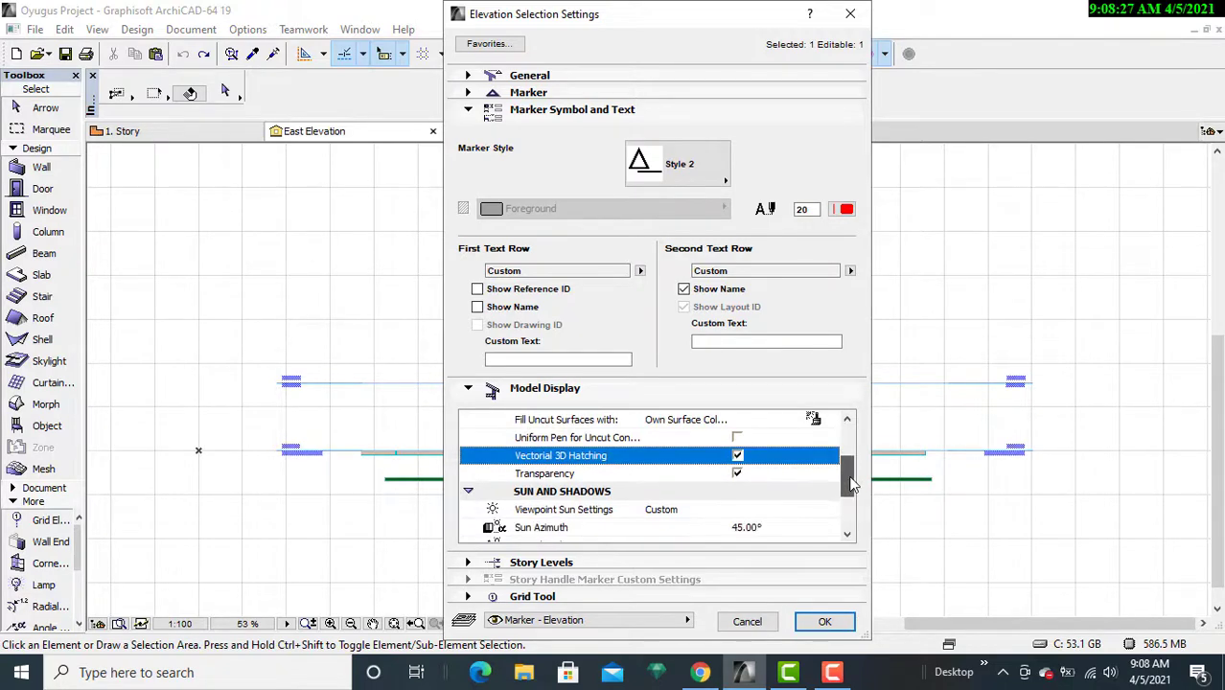
{"action": "left_click", "coordinate": [639, 477]}
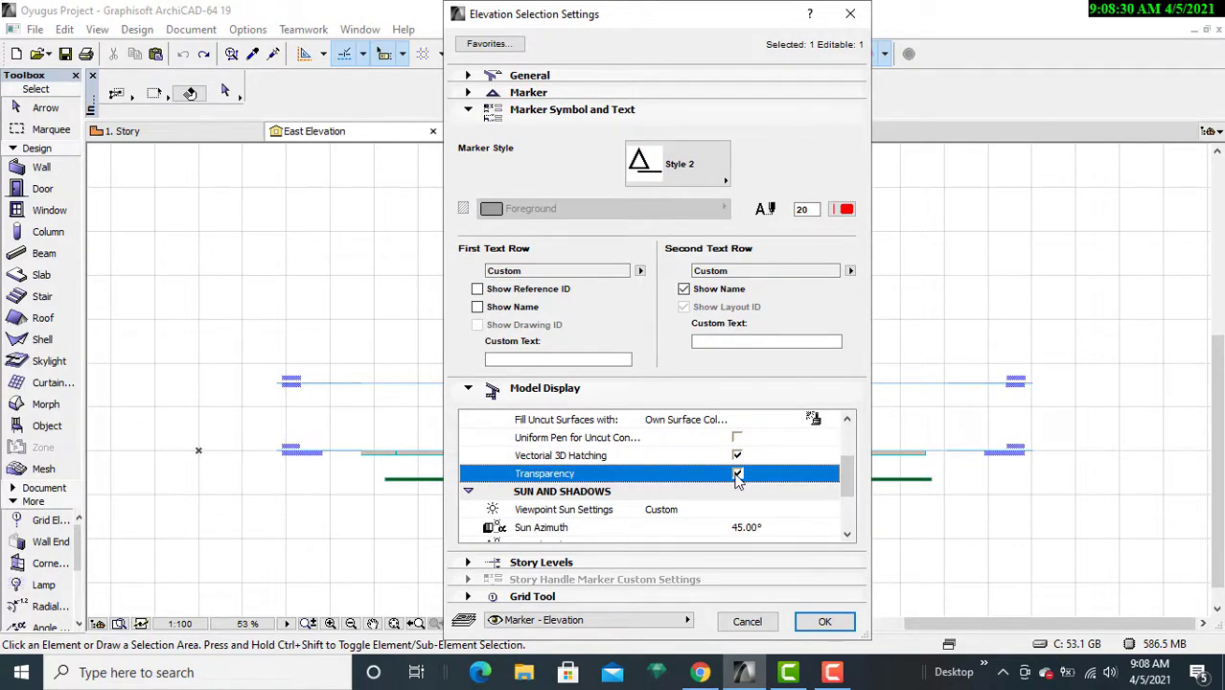
Set the Viewpoint Sun Settings under Sun and Shadows to As In 3D Window
{"action": "left_click_drag", "start_coordinate": [847, 471], "coordinate": [847, 478]}
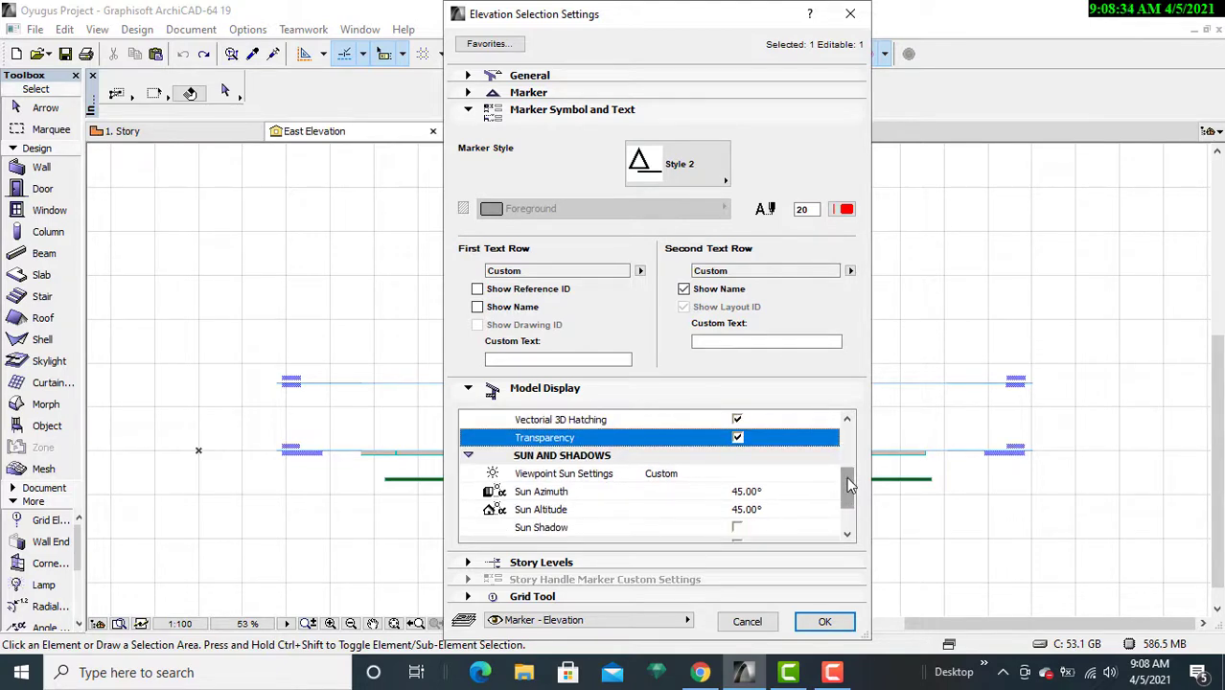
{"action": "left_click", "coordinate": [584, 476]}
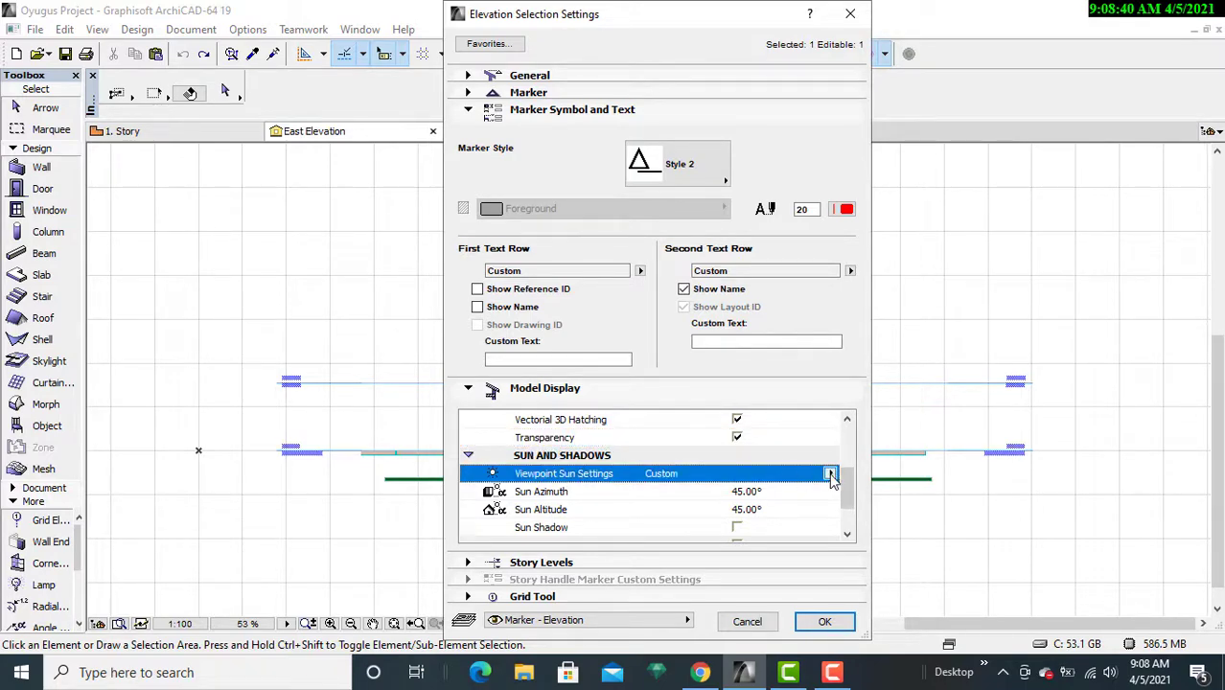
{"action": "left_click", "coordinate": [830, 475]}
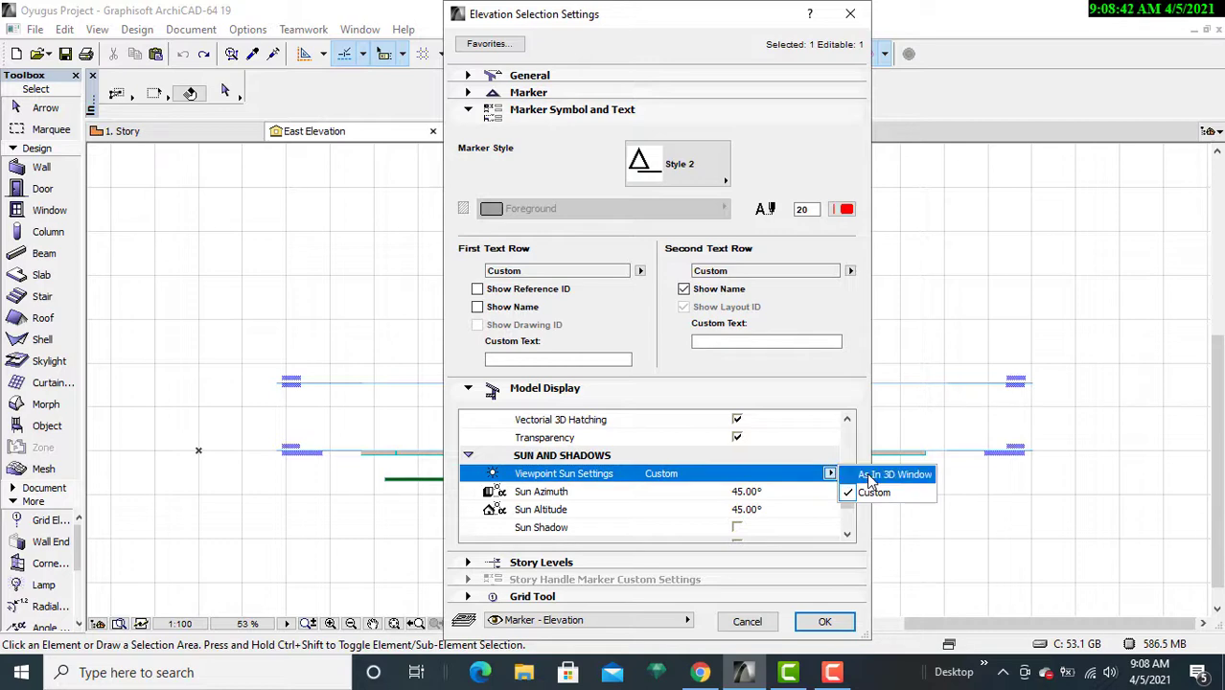
{"action": "left_click", "coordinate": [872, 475]}
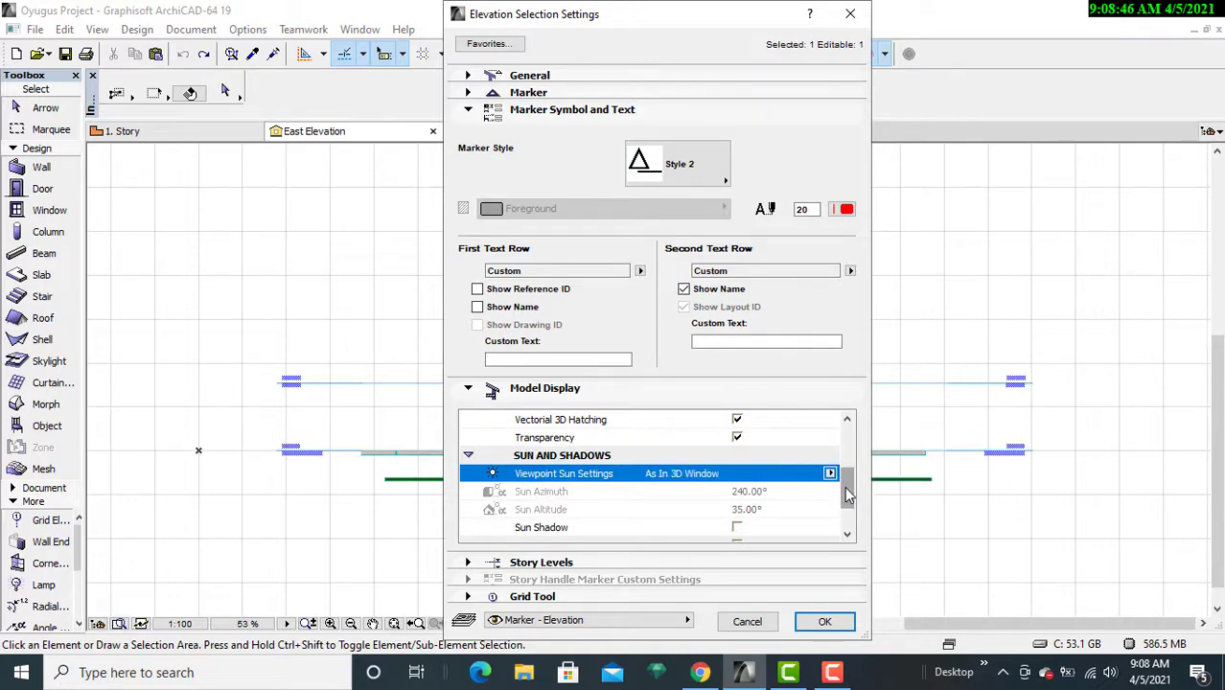
Turn on Sun Shadow in the East Elevation's sun and shadow settings
{"action": "scroll", "coordinate": [847, 494], "scroll_direction": "down", "scroll_amount": 1}
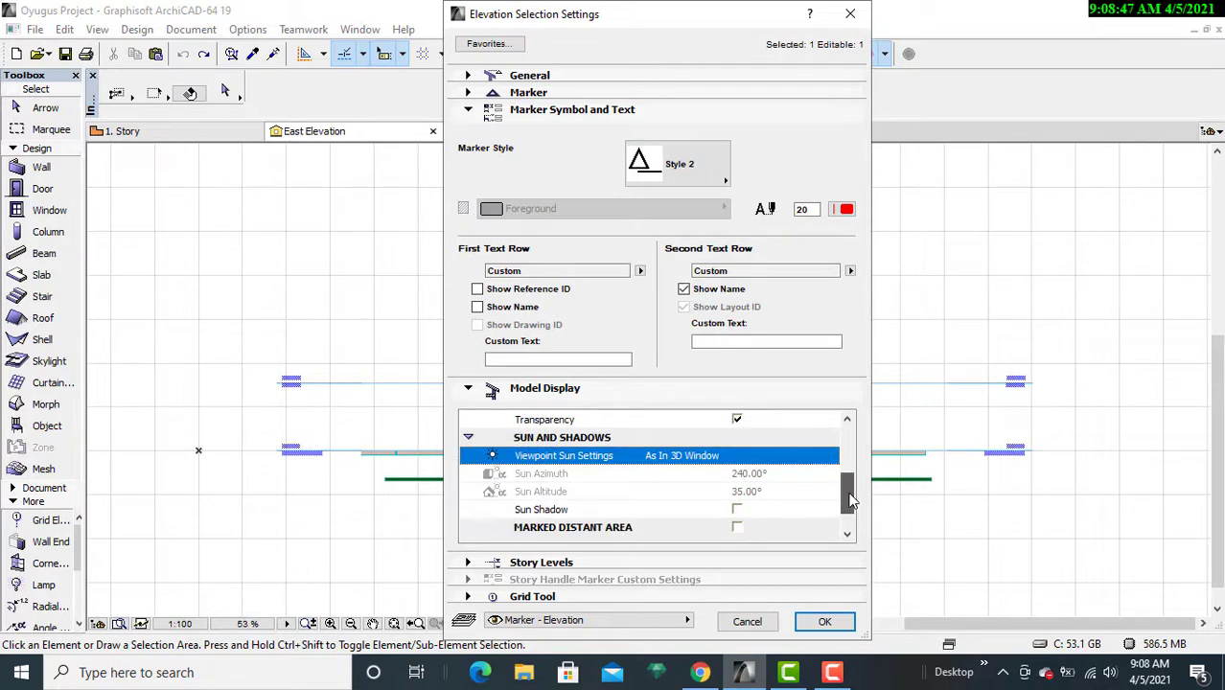
{"action": "left_click", "coordinate": [737, 511]}
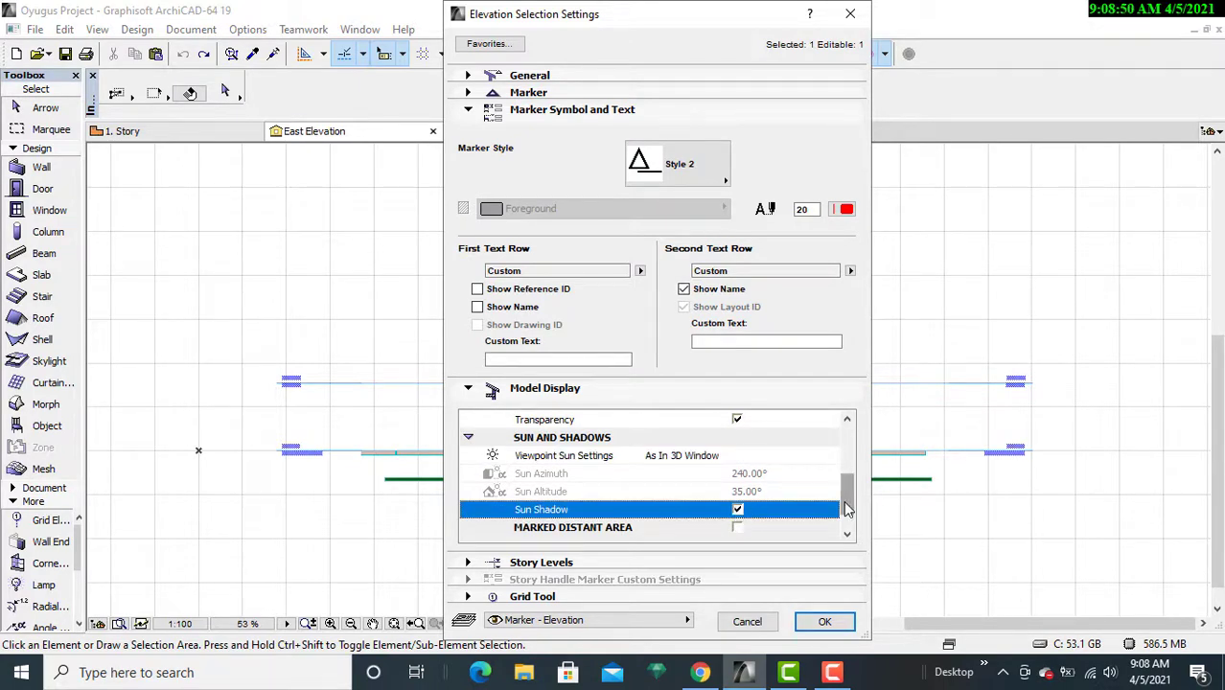
Keep the Boundary Display under Boundary Contours at No Contours and apply the East Elevation settings
{"action": "scroll", "coordinate": [853, 510], "scroll_direction": "down", "scroll_amount": 2}
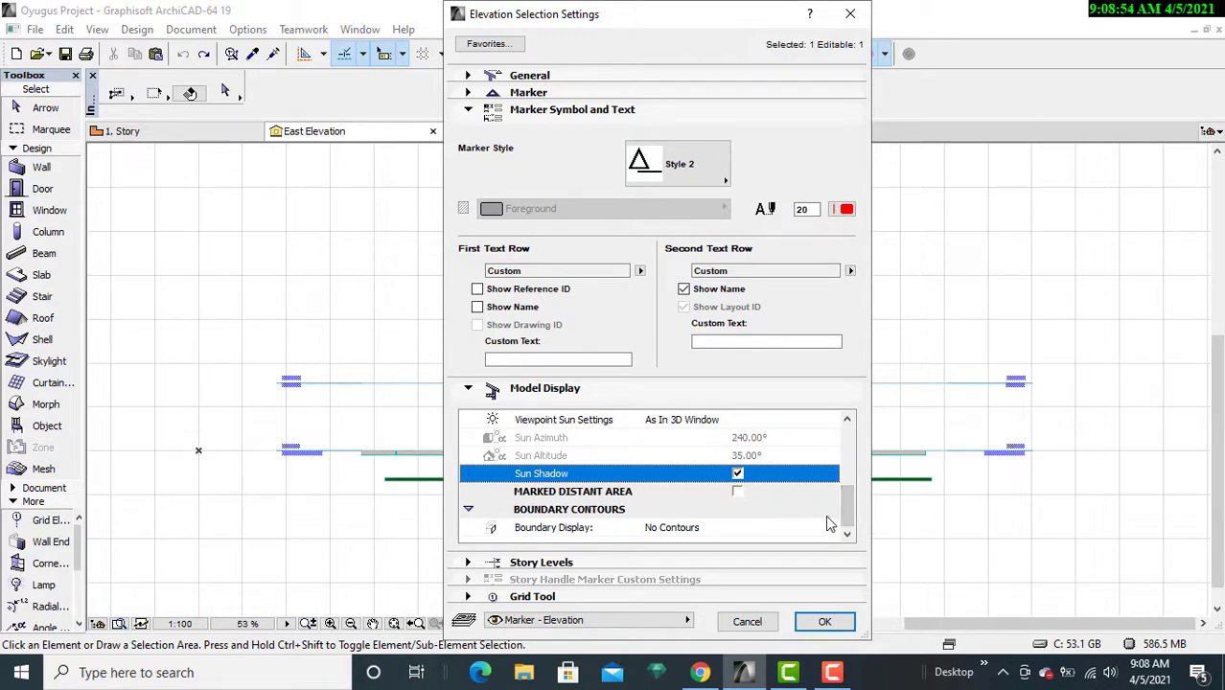
{"action": "left_click", "coordinate": [684, 529]}
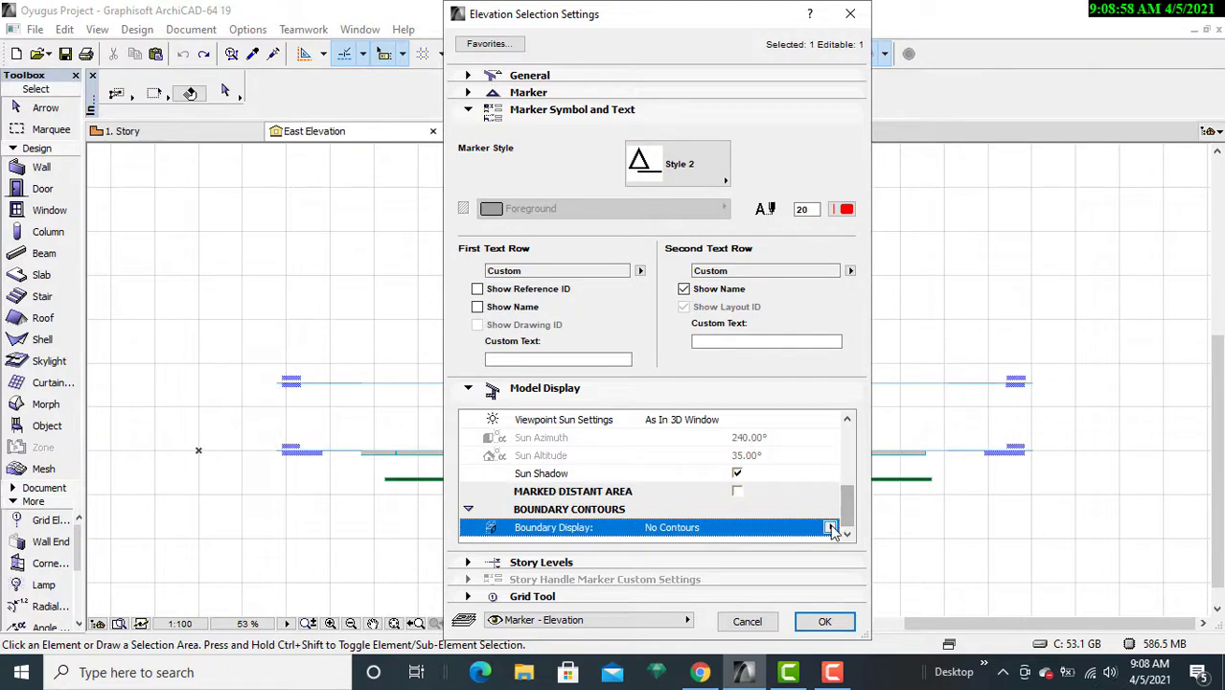
{"action": "left_click", "coordinate": [830, 527]}
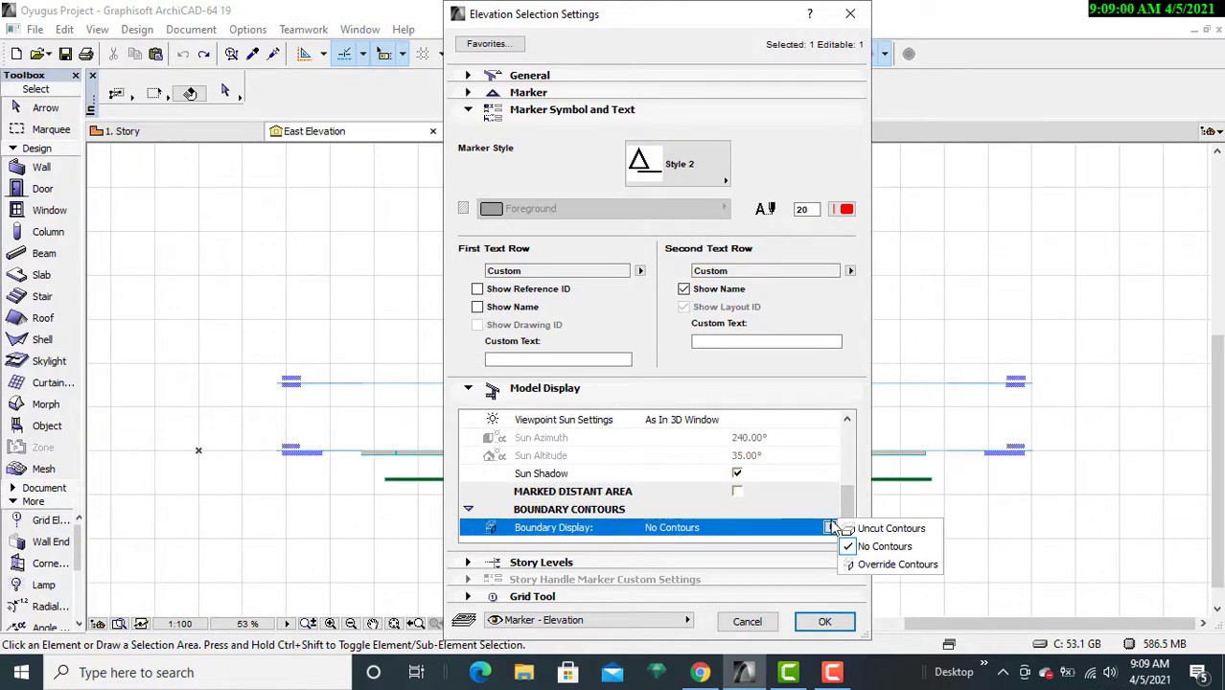
{"action": "left_click", "coordinate": [871, 547]}
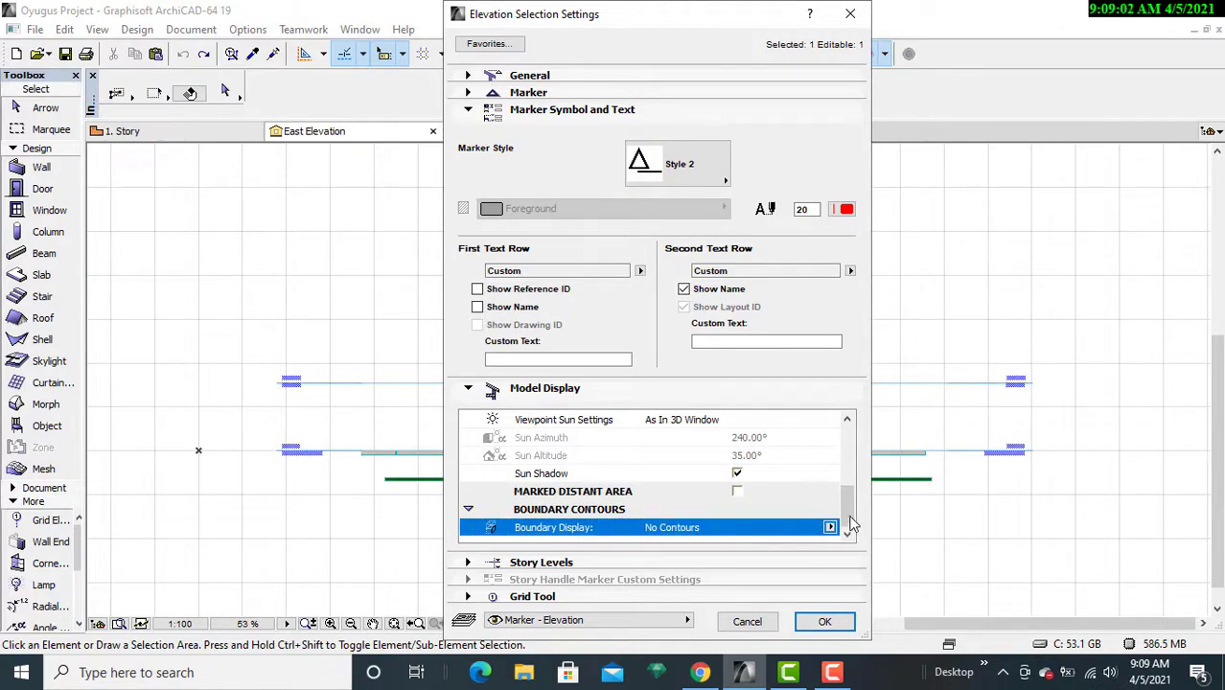
{"action": "left_click", "coordinate": [824, 622]}
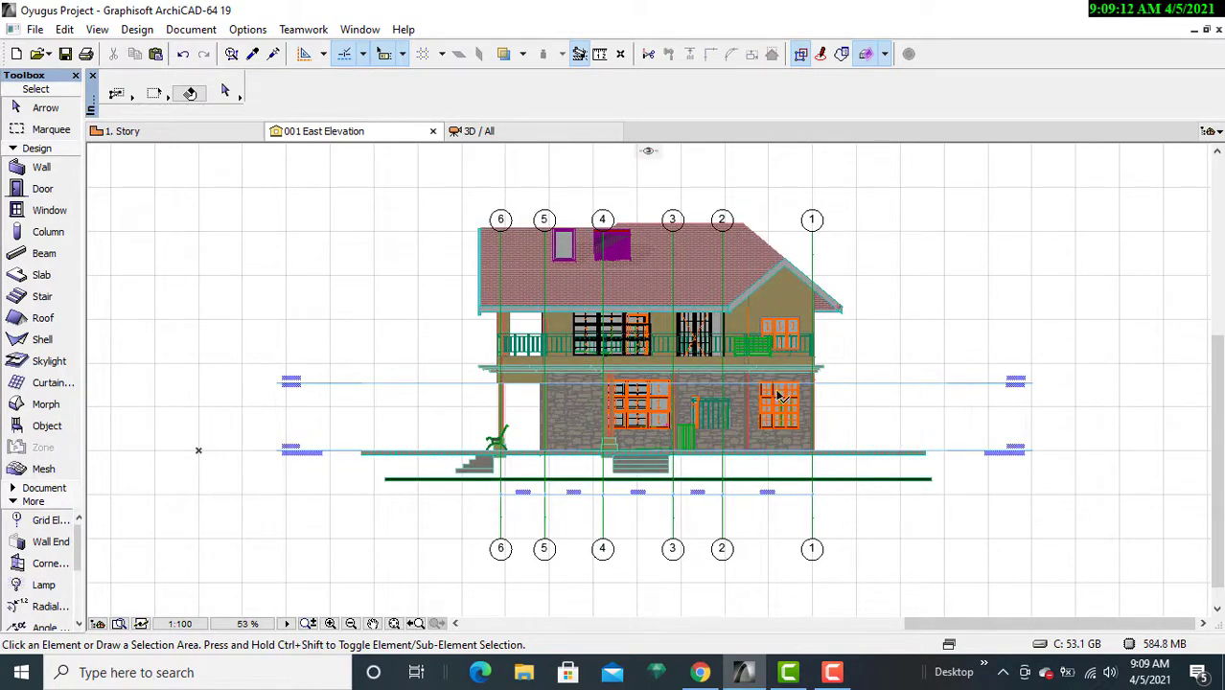
Examine the updated East Elevation closely, from the ground-floor stone walls and windows up to the roof and its shadows
{"action": "scroll", "coordinate": [651, 428], "scroll_direction": "up", "scroll_amount": 4}
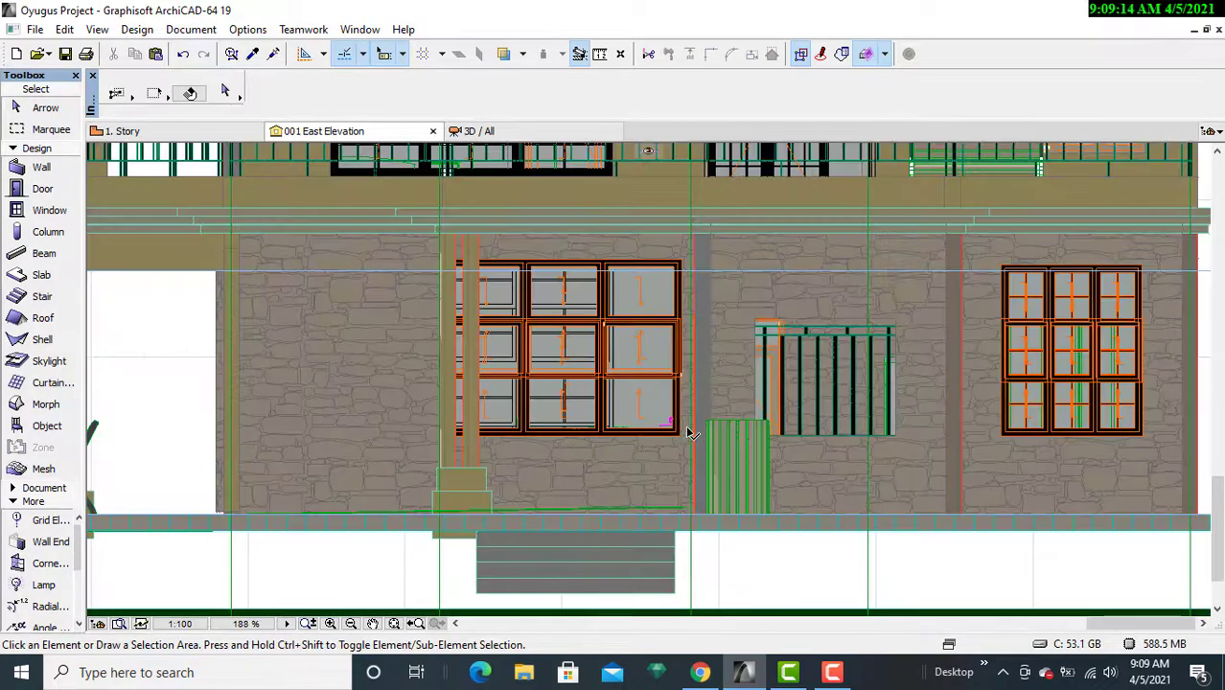
{"action": "scroll", "coordinate": [690, 432], "scroll_direction": "down", "scroll_amount": 4}
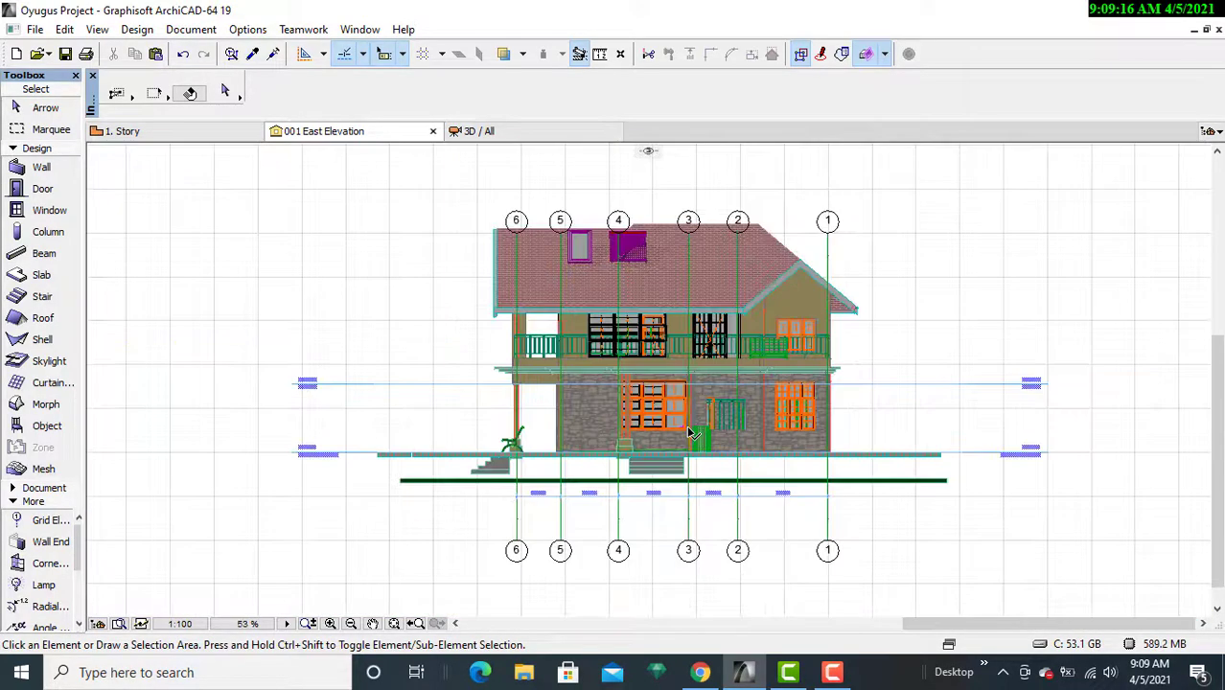
{"action": "scroll", "coordinate": [669, 414], "scroll_direction": "up", "scroll_amount": 1}
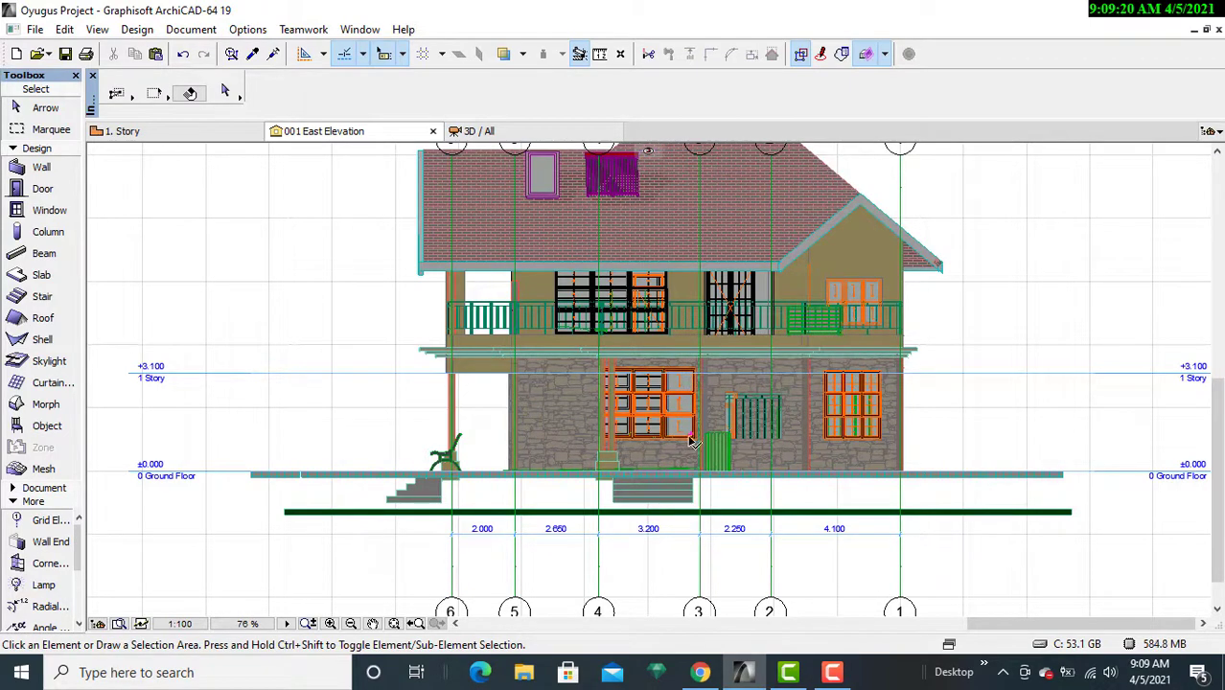
{"action": "scroll", "coordinate": [942, 409], "scroll_direction": "down", "scroll_amount": 2}
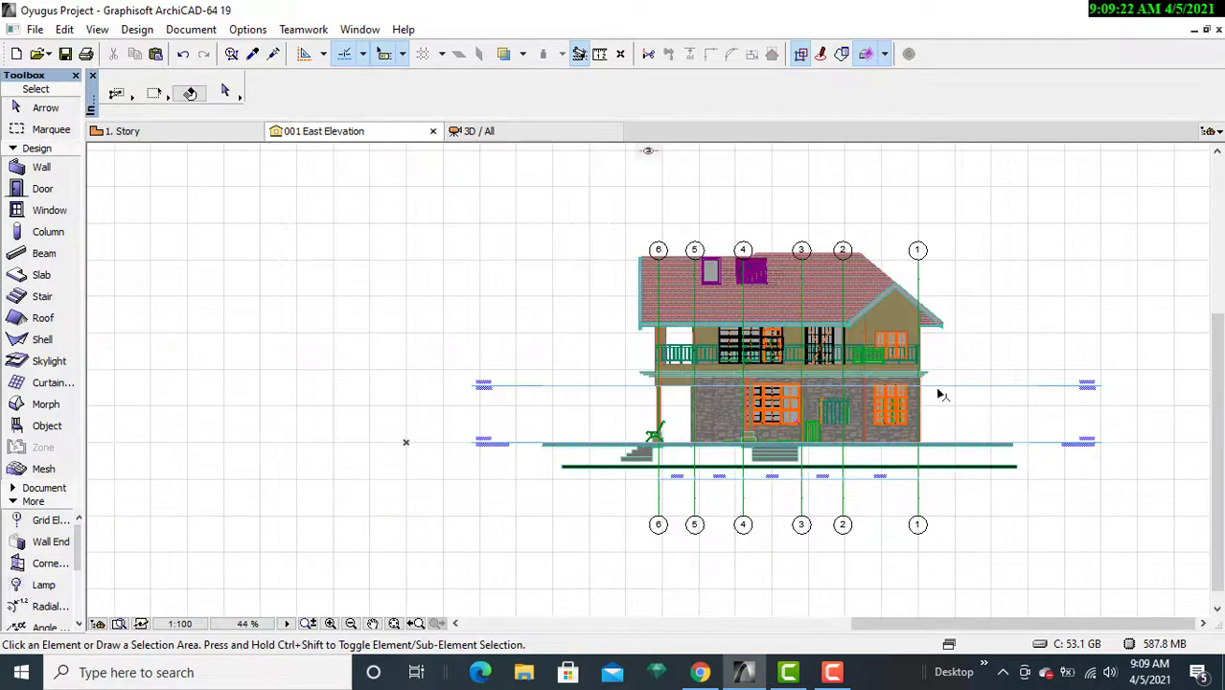
{"action": "scroll", "coordinate": [944, 393], "scroll_direction": "up", "scroll_amount": 1}
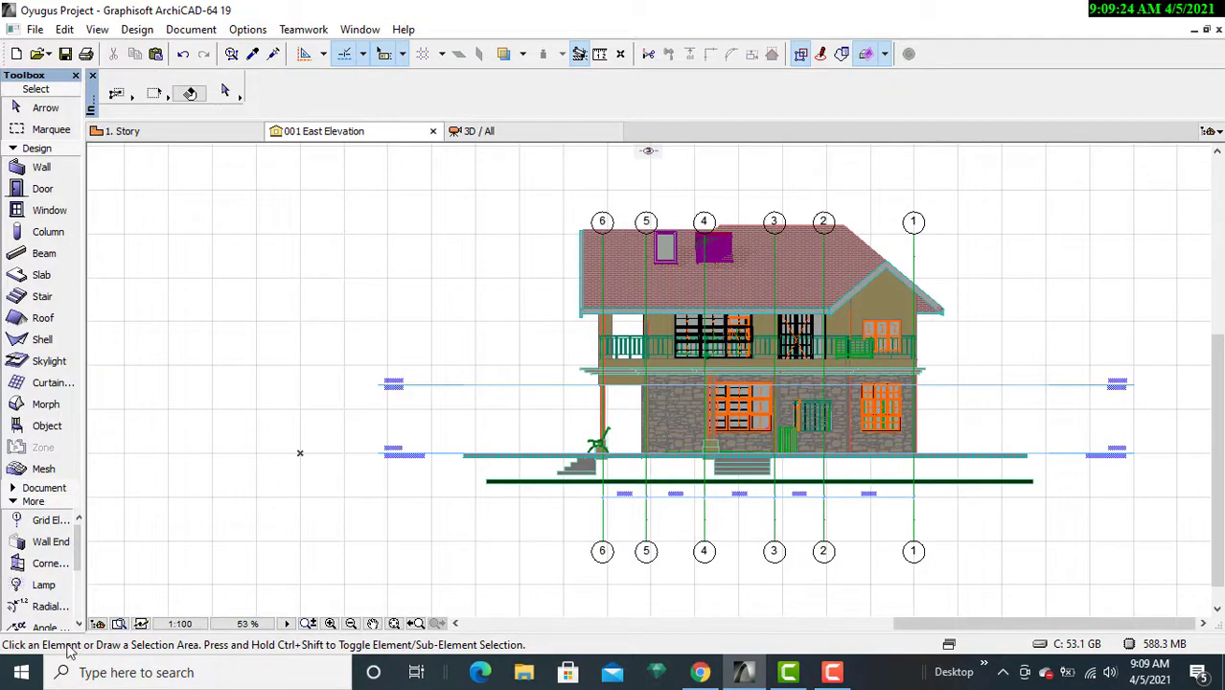
{"action": "mouse_move", "coordinate": [925, 621]}
{"action": "left_mouse_down"}
{"action": "mouse_move", "coordinate": [851, 623]}
{"action": "mouse_move", "coordinate": [910, 619]}
{"action": "left_mouse_up"}
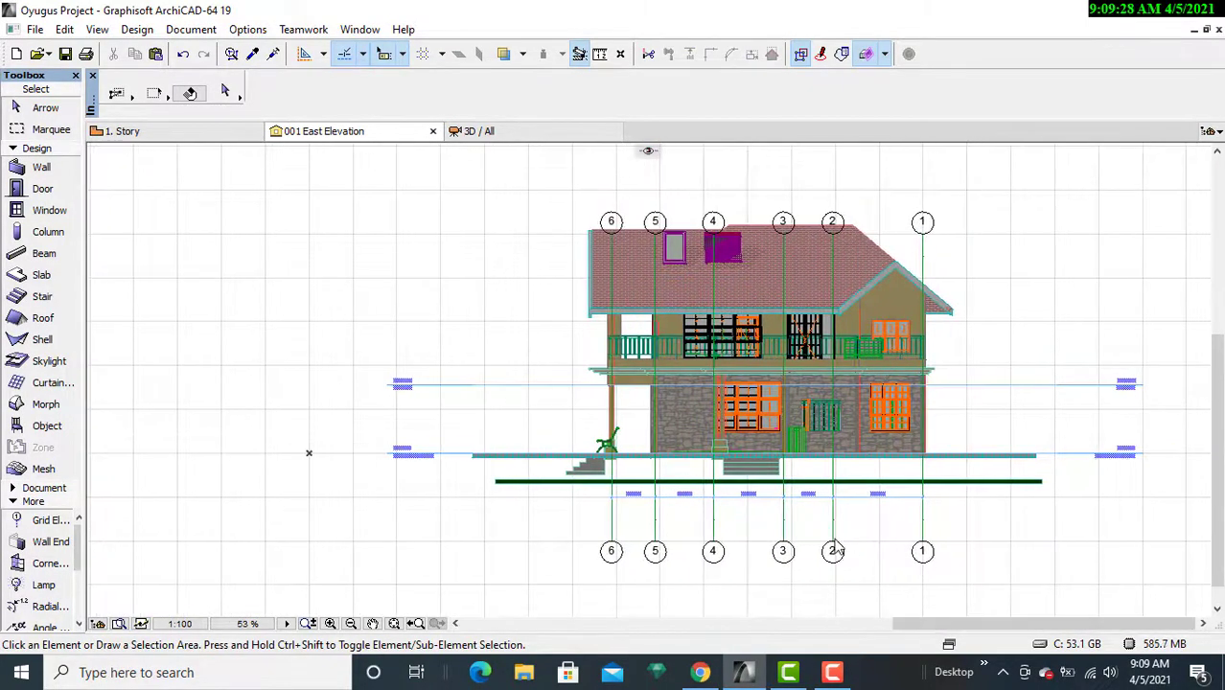
{"action": "scroll", "coordinate": [819, 533], "scroll_direction": "up", "scroll_amount": 3}
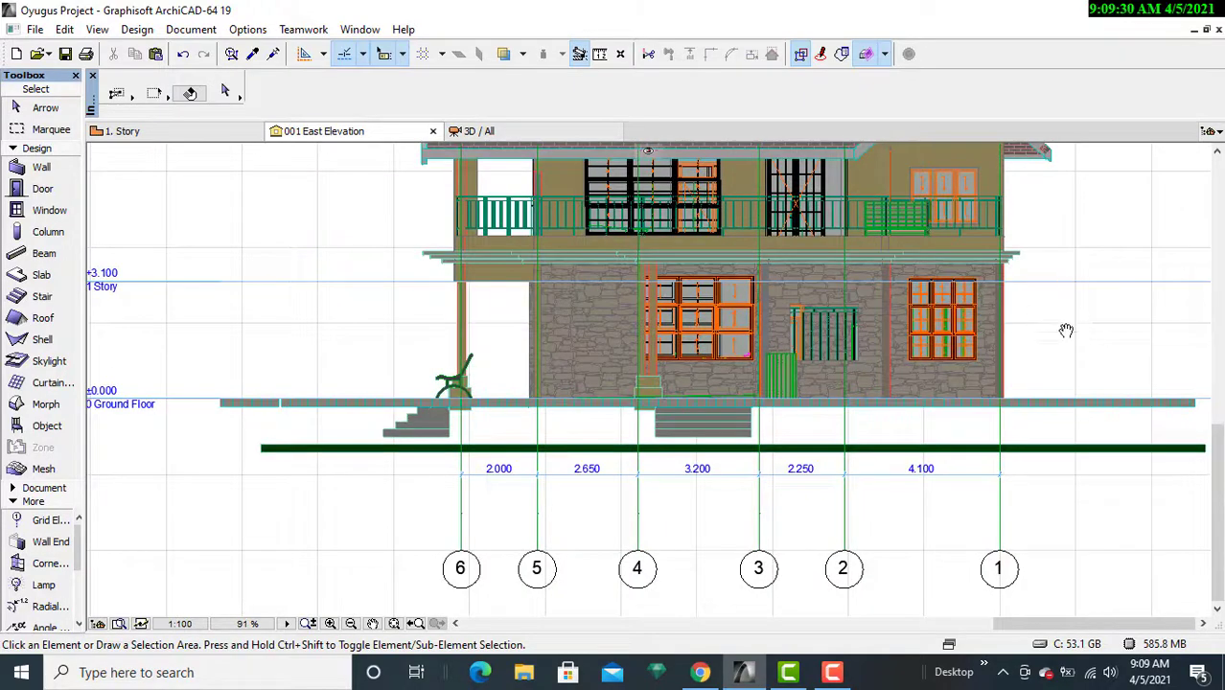
{"action": "middle_click_drag", "start_coordinate": [1066, 331], "coordinate": [1072, 451]}
{"action": "scroll", "coordinate": [1045, 392], "scroll_direction": "up", "scroll_amount": 3}
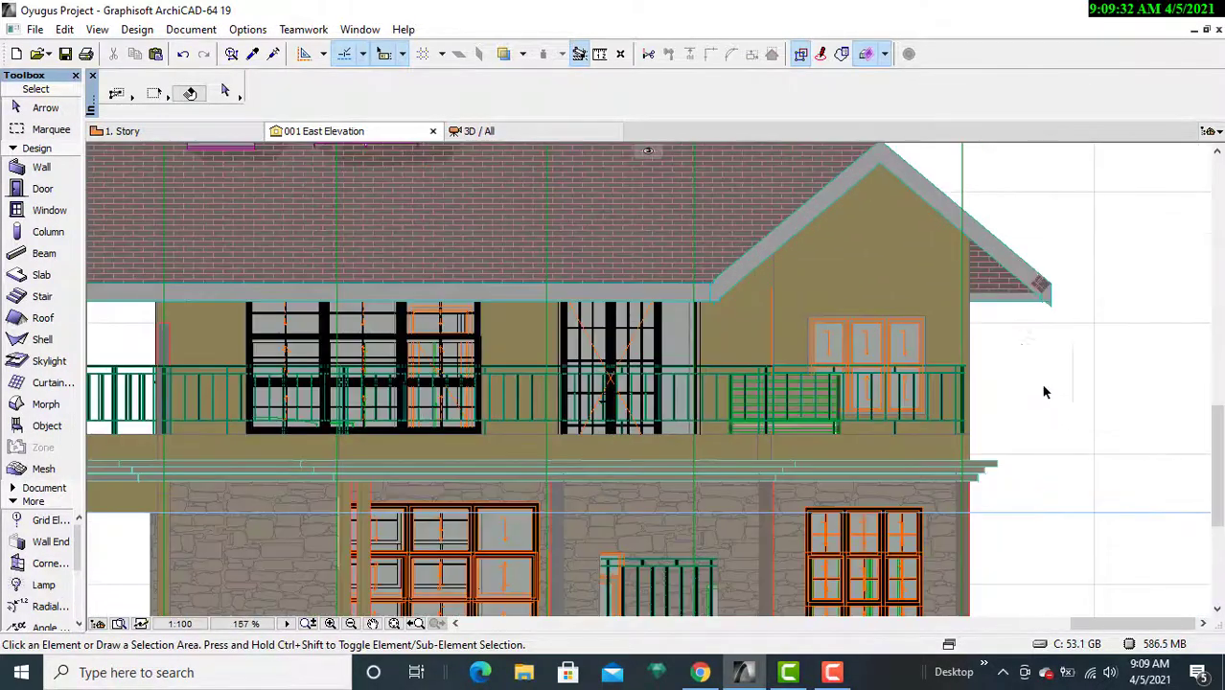
{"action": "middle_click_drag", "start_coordinate": [1032, 384], "coordinate": [1135, 592]}
{"action": "middle_click_drag", "start_coordinate": [517, 351], "coordinate": [840, 376]}
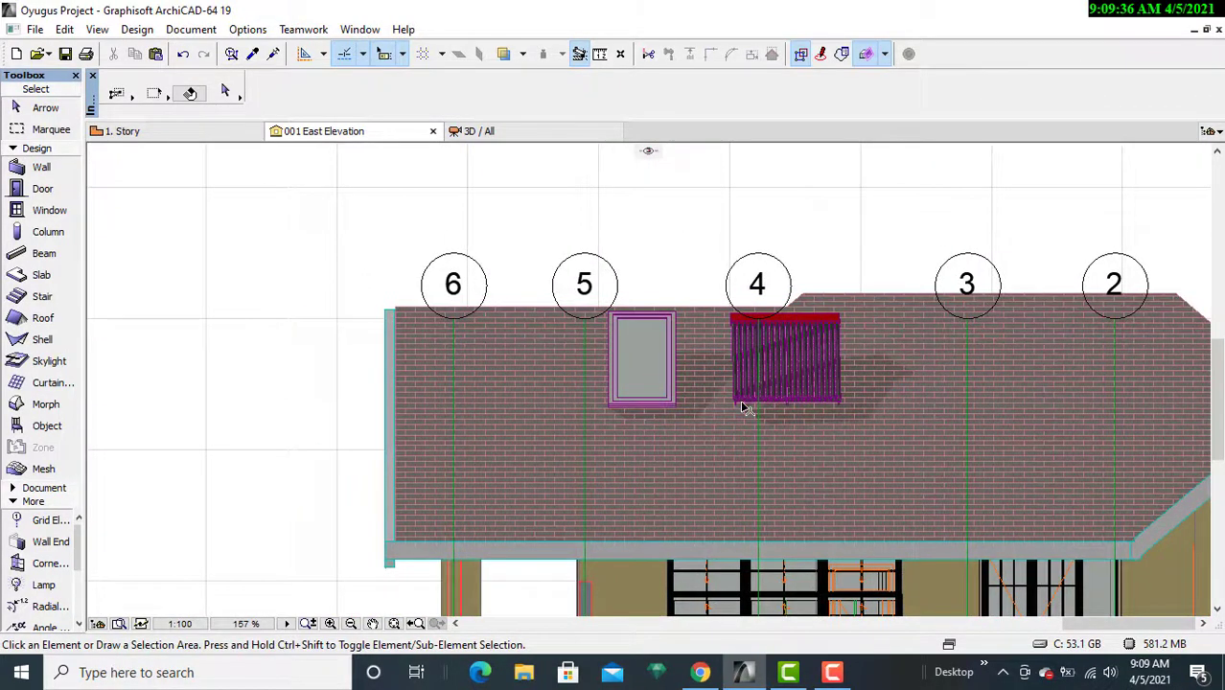
Compare the roof's skylight and solar panel in the 3D model with how the East Elevation shows them
{"action": "left_click", "coordinate": [538, 134]}
{"action": "middle_click_drag", "start_coordinate": [585, 341], "coordinate": [608, 594], "text": "shift"}
{"action": "scroll", "coordinate": [609, 427], "scroll_direction": "up", "scroll_amount": 5}
{"action": "middle_click_drag", "start_coordinate": [613, 423], "coordinate": [631, 551]}
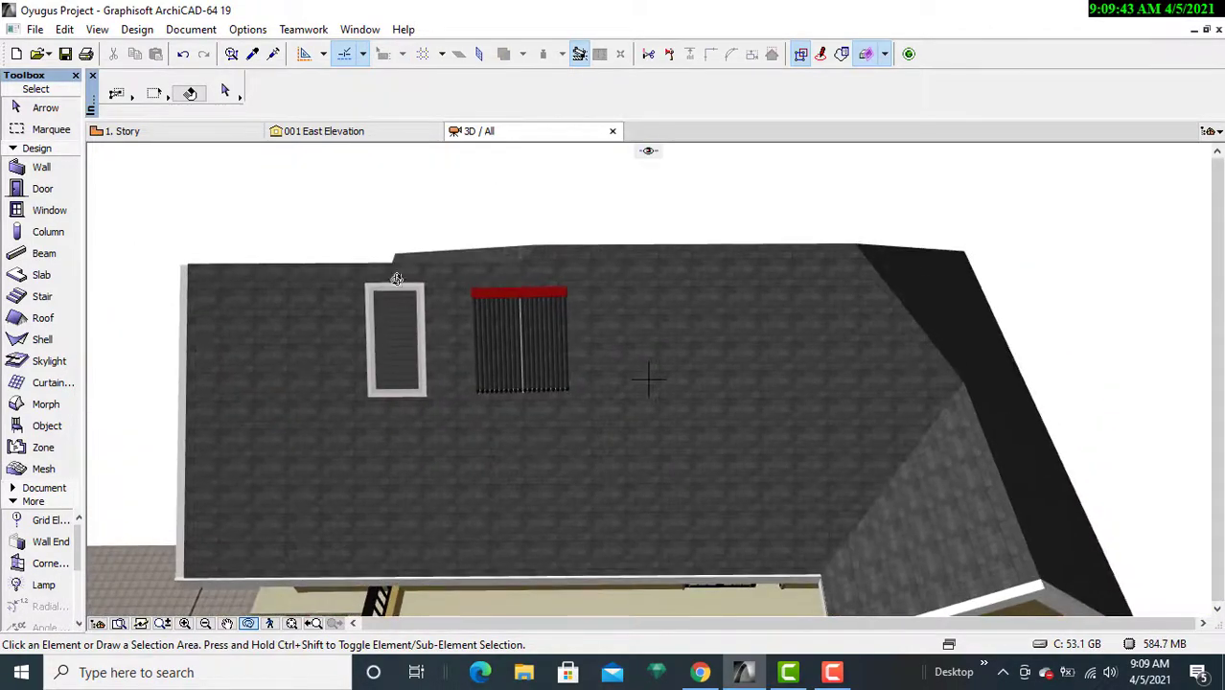
{"action": "left_click", "coordinate": [337, 134]}
{"action": "middle_click_drag", "start_coordinate": [757, 419], "coordinate": [552, 287]}
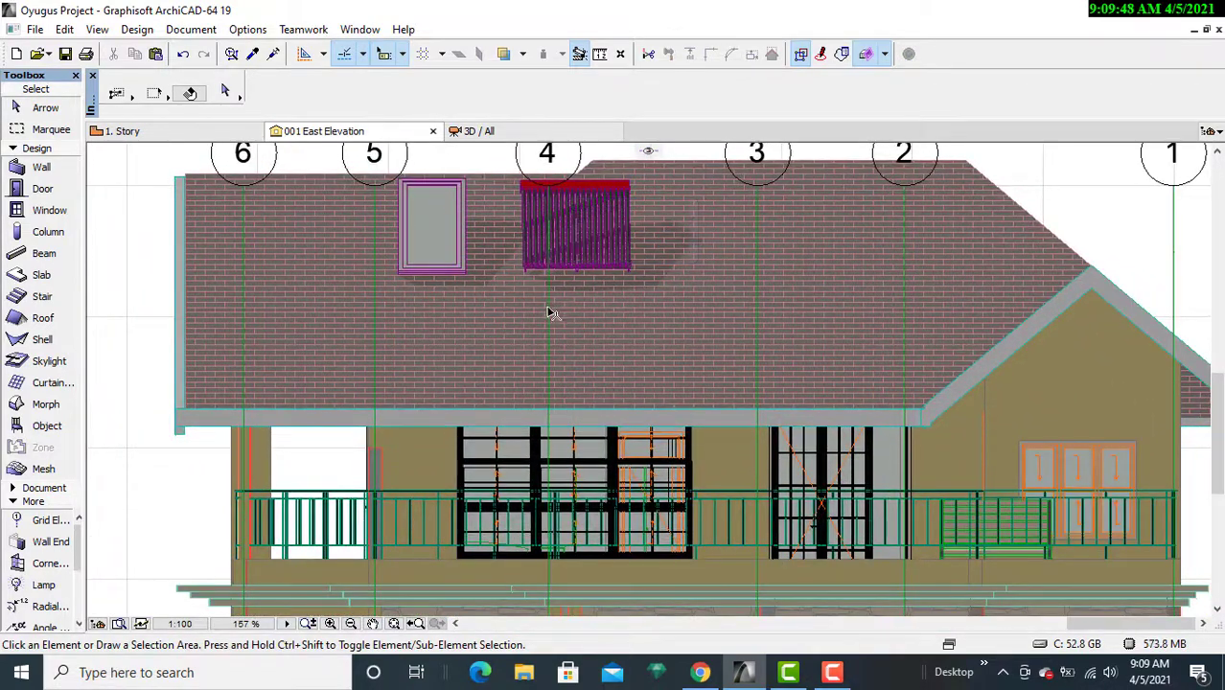
{"action": "middle_click_drag", "start_coordinate": [592, 489], "coordinate": [656, 403]}
{"action": "middle_click_drag", "start_coordinate": [651, 508], "coordinate": [621, 328]}
Inspect the roof, balcony railings and ground-floor stone walls in the 3D model
{"action": "left_click", "coordinate": [478, 131]}
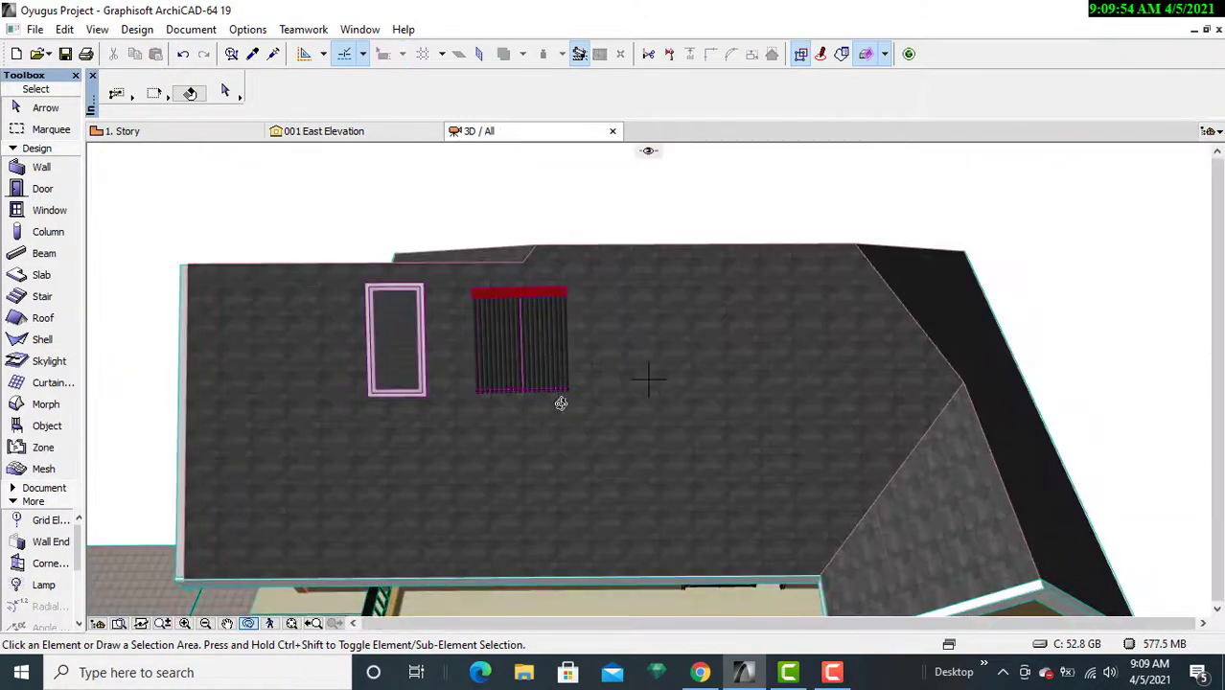
{"action": "middle_click_drag", "start_coordinate": [587, 432], "coordinate": [628, 414], "text": "shift"}
{"action": "middle_click_drag", "start_coordinate": [630, 458], "coordinate": [648, 355]}
{"action": "scroll", "coordinate": [646, 358], "scroll_direction": "down", "scroll_amount": 4}
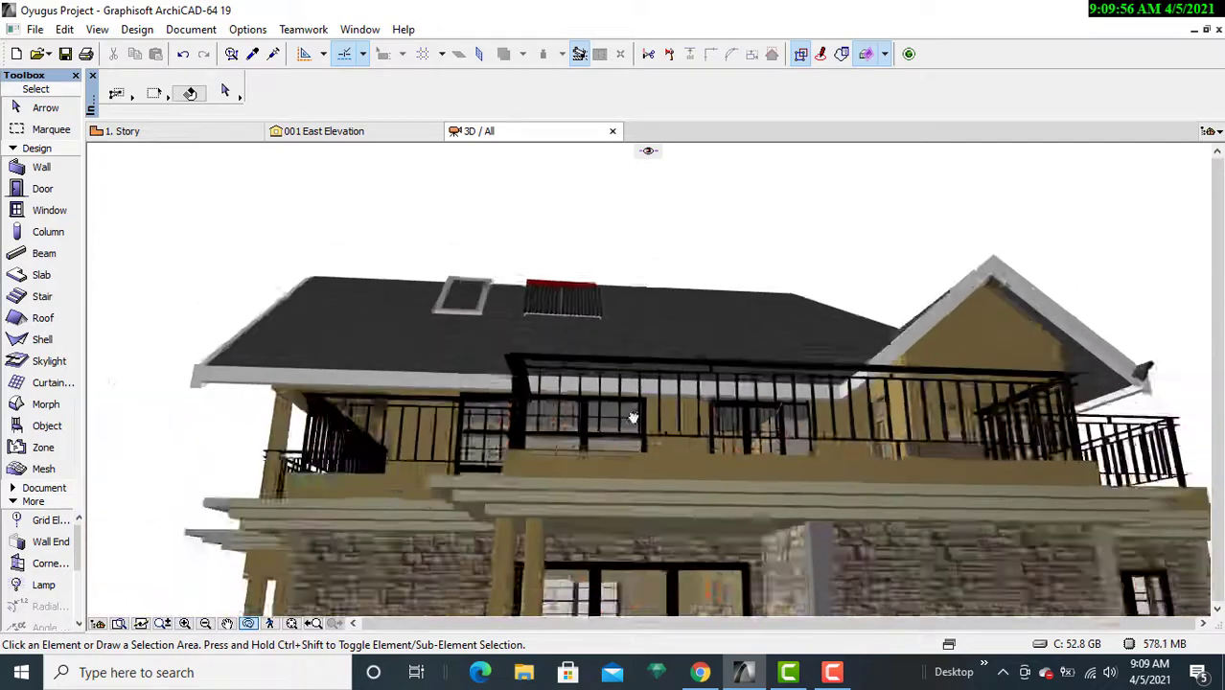
{"action": "left_click_drag", "start_coordinate": [614, 559], "coordinate": [656, 391]}
{"action": "left_click_drag", "start_coordinate": [618, 428], "coordinate": [652, 564]}
{"action": "left_click_drag", "start_coordinate": [498, 465], "coordinate": [518, 457]}
{"action": "middle_click_drag", "start_coordinate": [518, 457], "coordinate": [639, 426]}
{"action": "left_click_drag", "start_coordinate": [640, 427], "coordinate": [654, 360]}
{"action": "scroll", "coordinate": [670, 392], "scroll_direction": "up", "scroll_amount": 2}
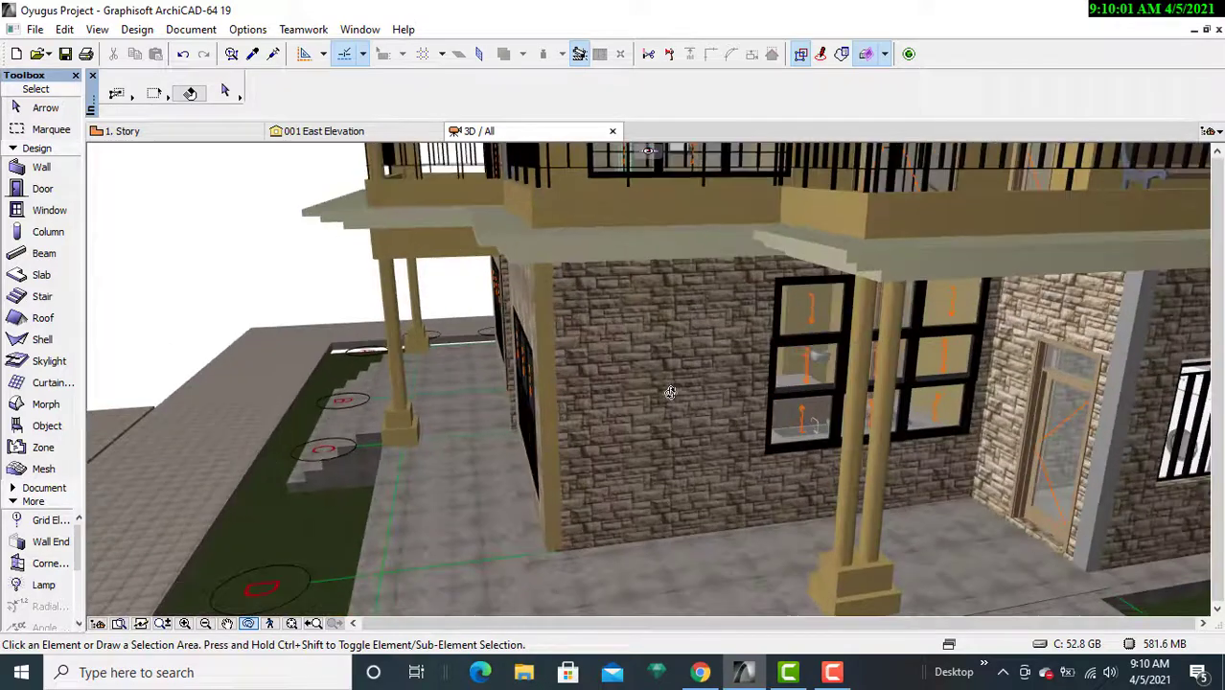
Examine the stone wall hatching, windows and railings of the East Elevation
{"action": "left_click", "coordinate": [362, 134]}
{"action": "left_click_drag", "start_coordinate": [504, 423], "coordinate": [583, 425]}
{"action": "scroll", "coordinate": [518, 441], "scroll_direction": "up", "scroll_amount": 5}
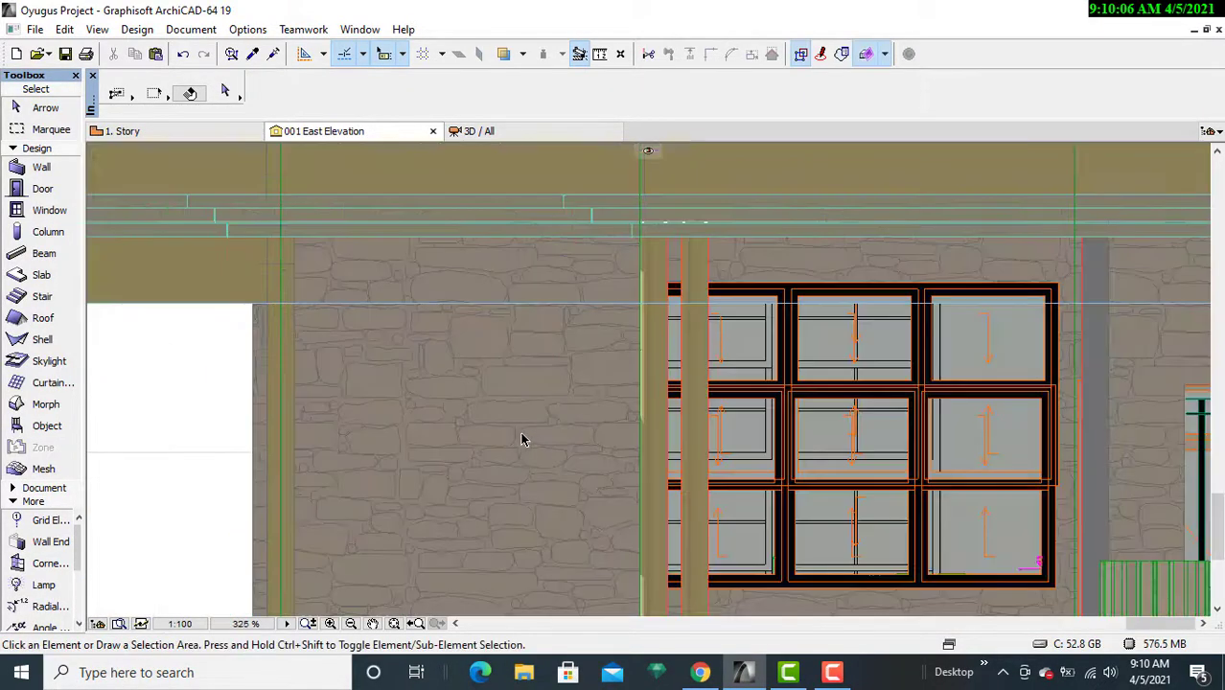
{"action": "scroll", "coordinate": [478, 438], "scroll_direction": "down", "scroll_amount": 2}
{"action": "scroll", "coordinate": [478, 438], "scroll_direction": "down", "scroll_amount": 6}
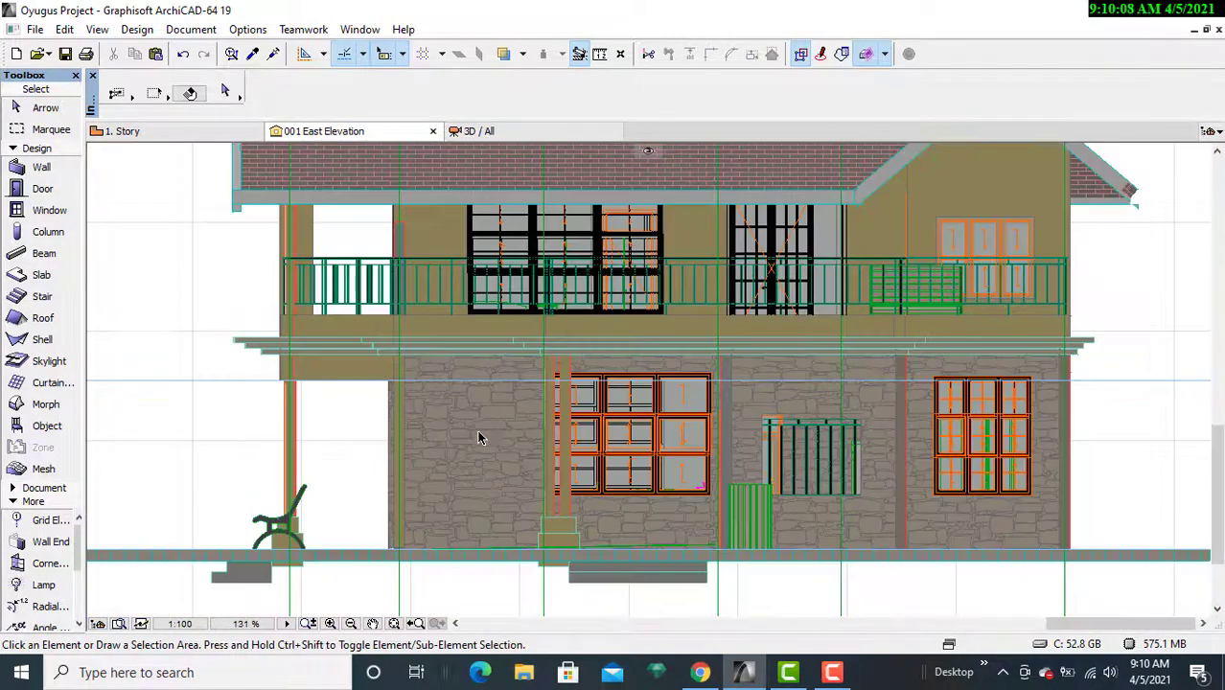
{"action": "scroll", "coordinate": [659, 455], "scroll_direction": "up", "scroll_amount": 4}
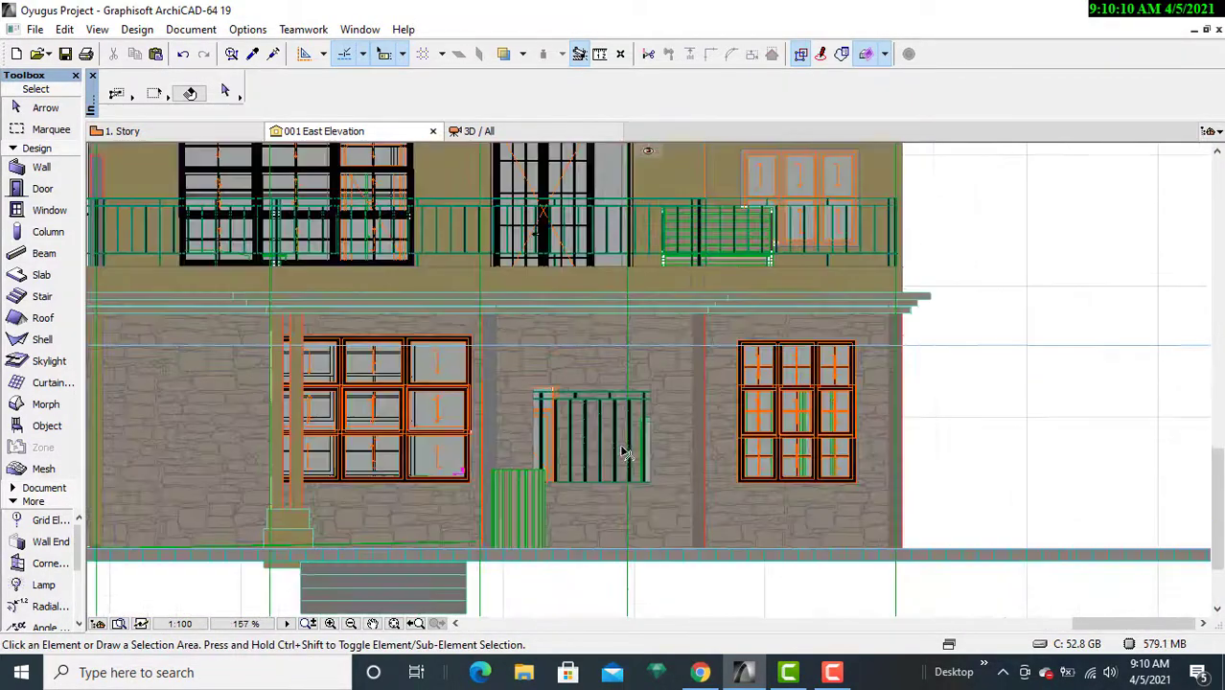
Open the North Elevation from the project's elevations in place of the East Elevation view
{"action": "left_click", "coordinate": [508, 136]}
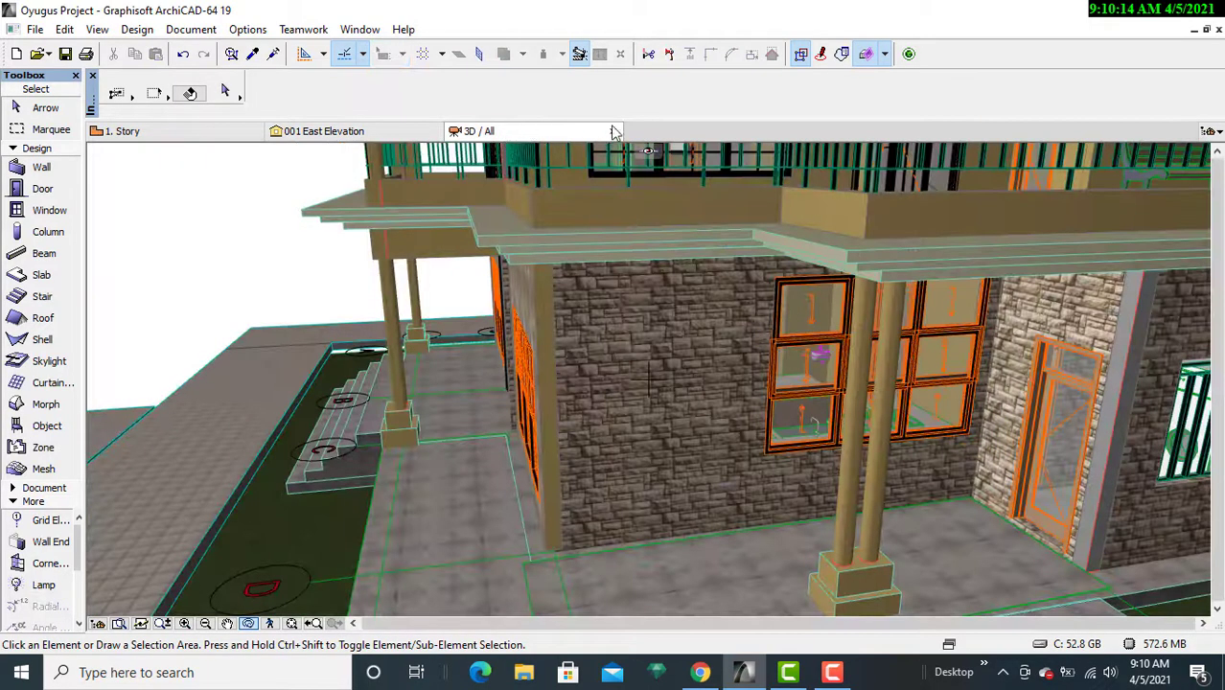
{"action": "left_click", "coordinate": [1209, 131]}
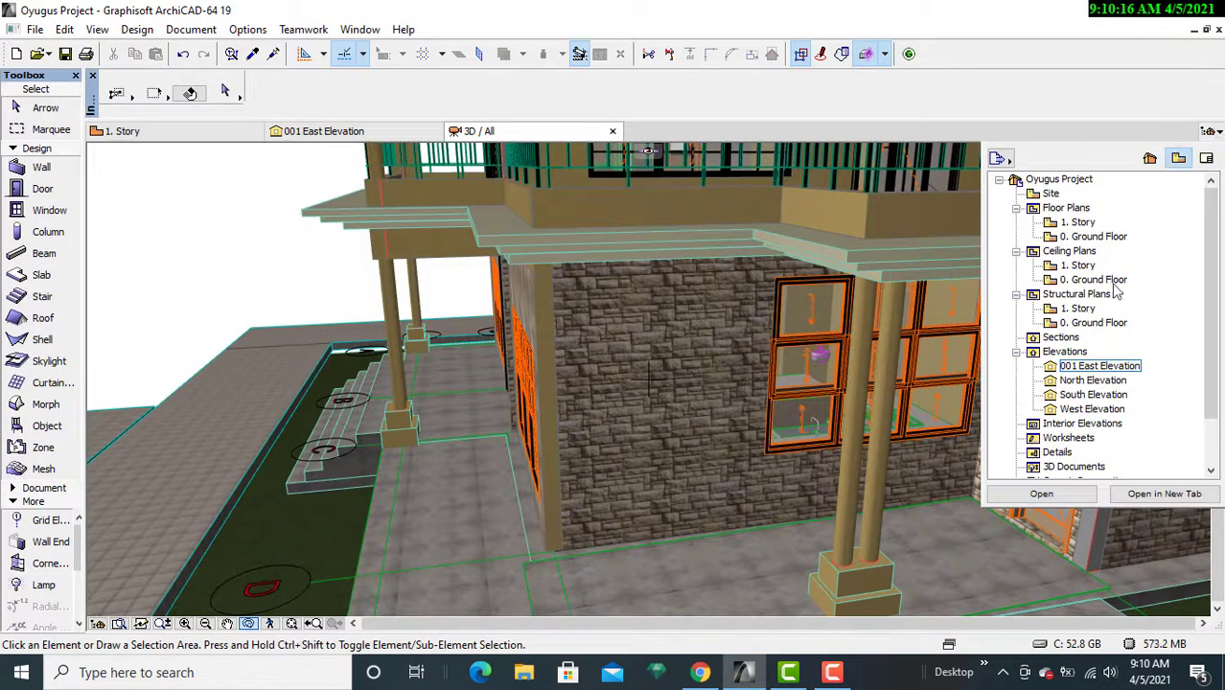
{"action": "left_click", "coordinate": [1081, 381]}
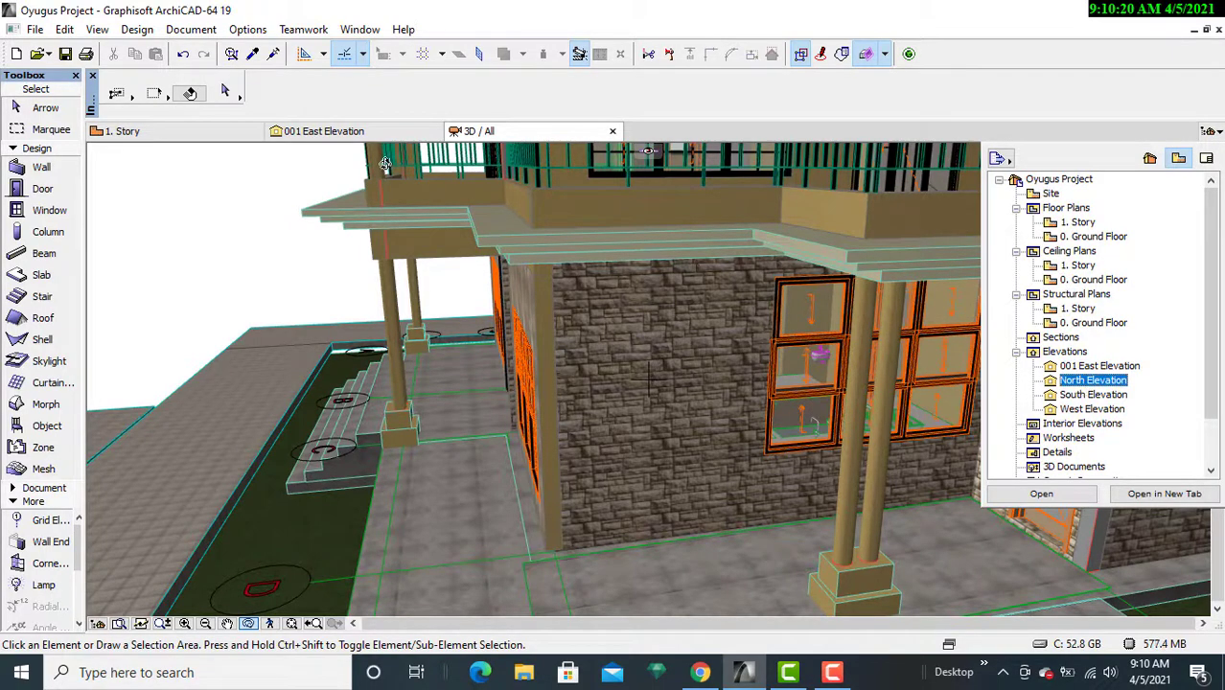
{"action": "left_click", "coordinate": [369, 135]}
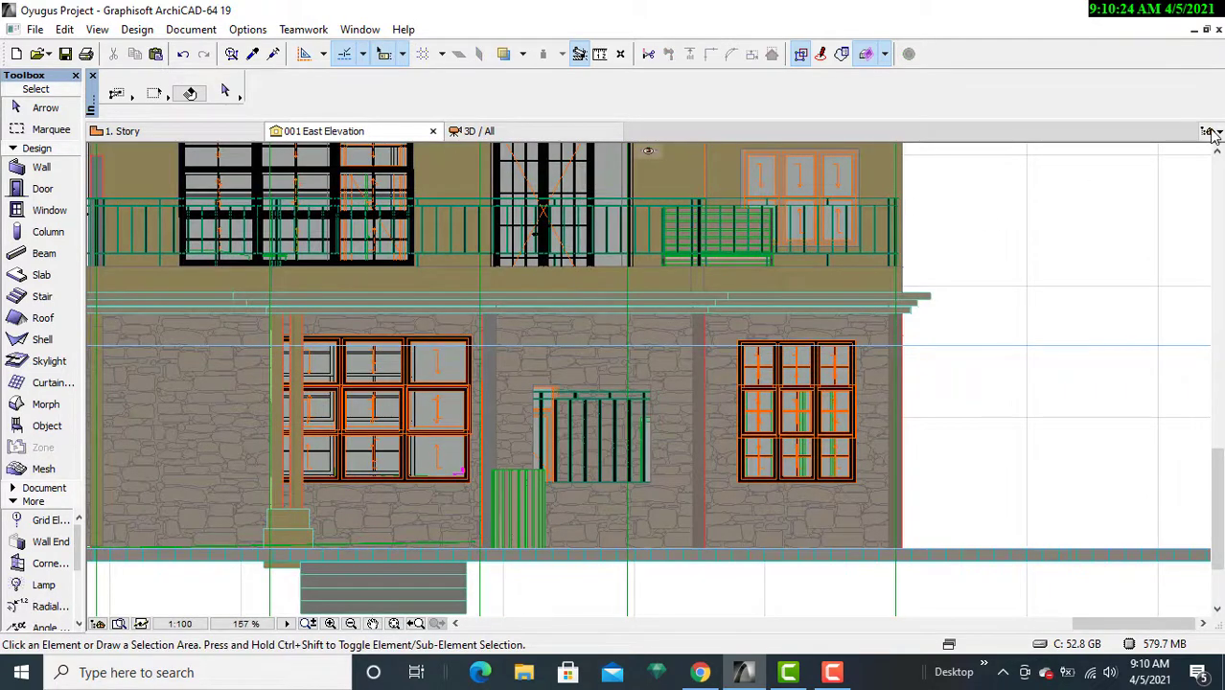
{"action": "left_click", "coordinate": [1211, 133]}
{"action": "right_click", "coordinate": [1070, 383]}
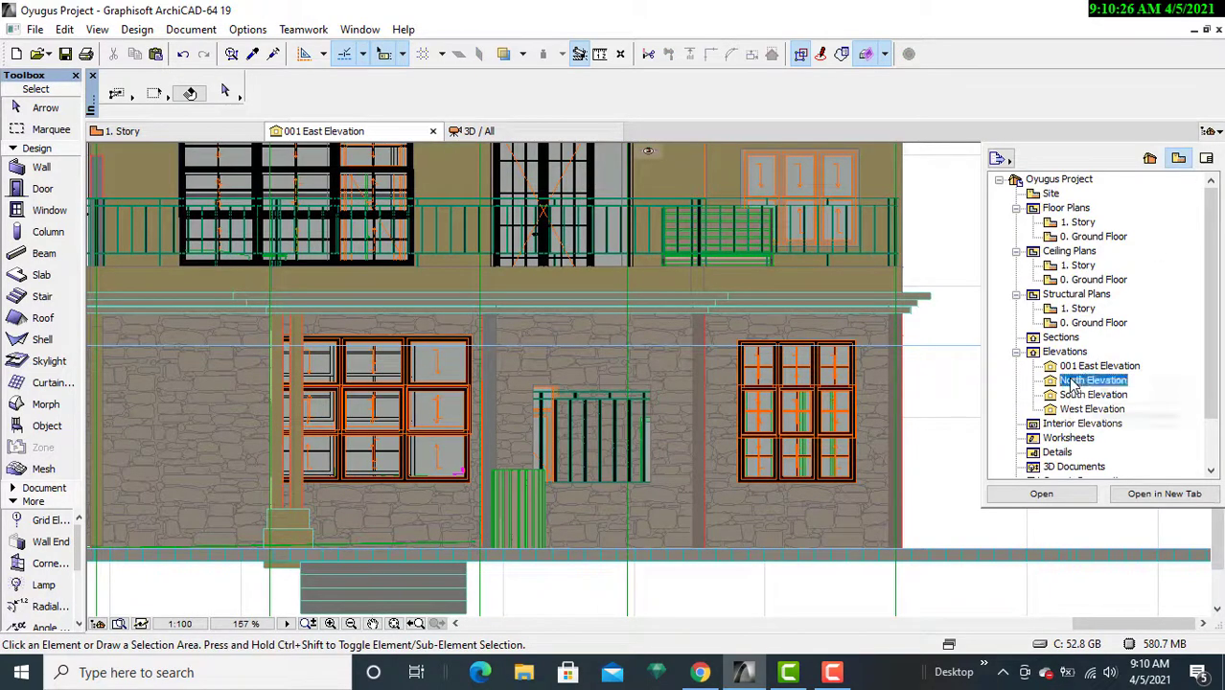
{"action": "left_click", "coordinate": [1112, 392]}
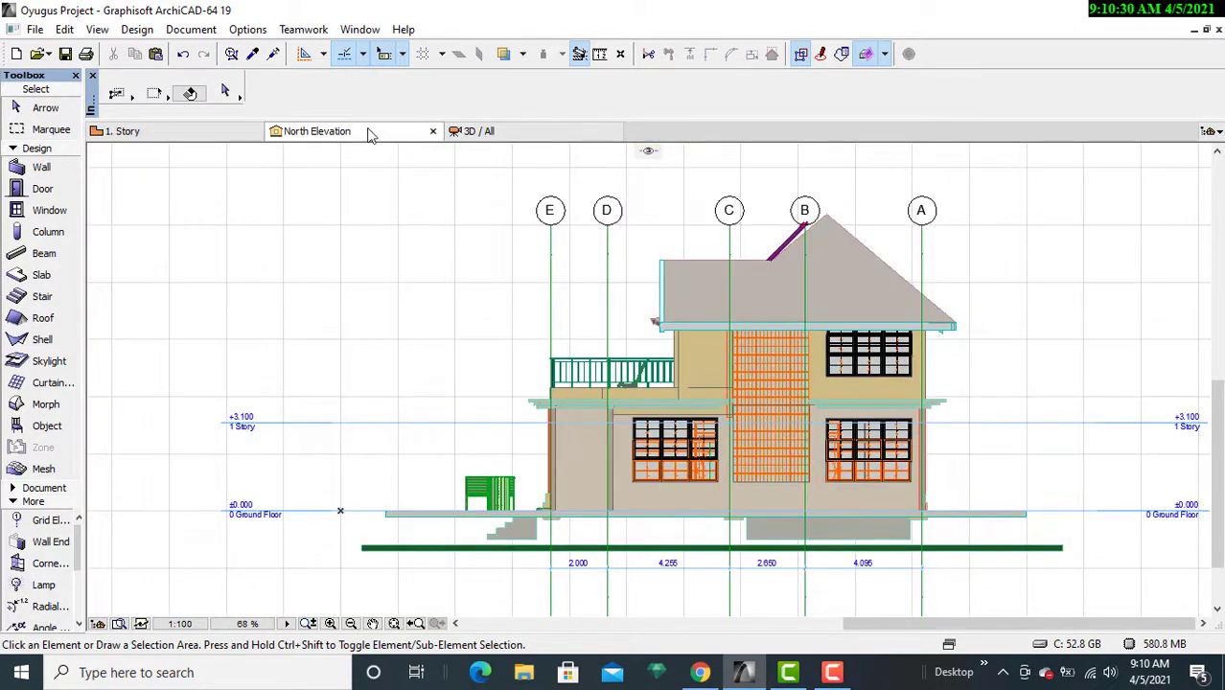
Compare the North Elevation with the 3D model
{"action": "left_click", "coordinate": [508, 140]}
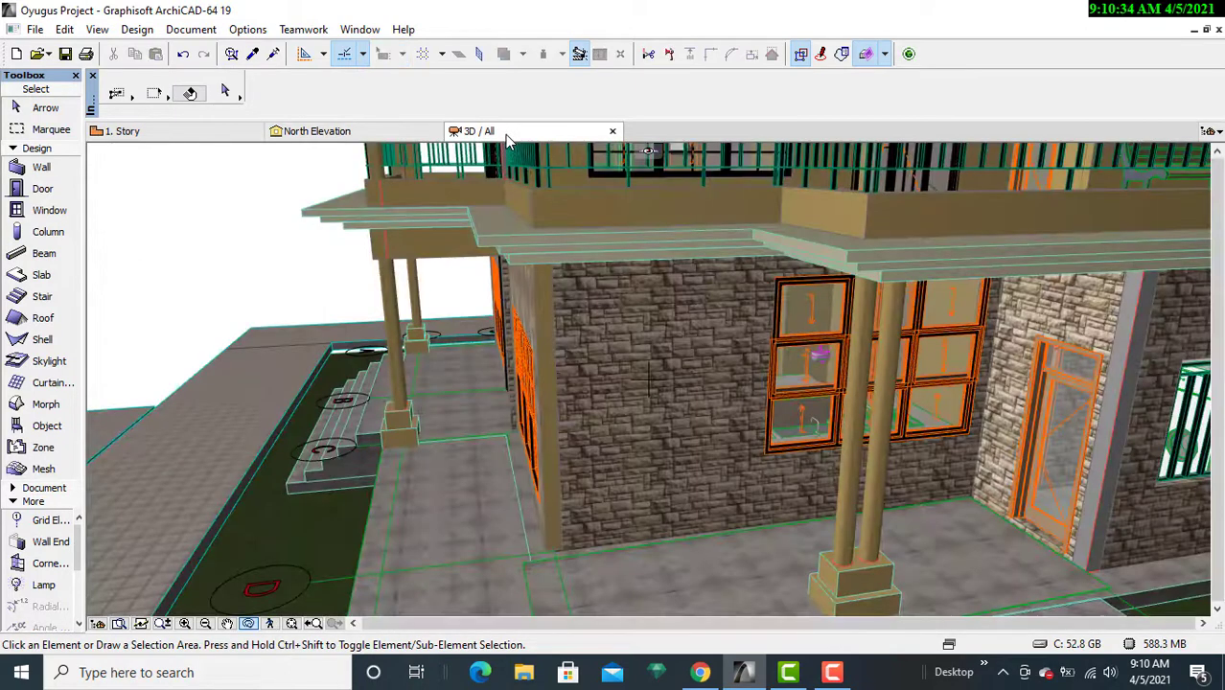
{"action": "left_click", "coordinate": [398, 138]}
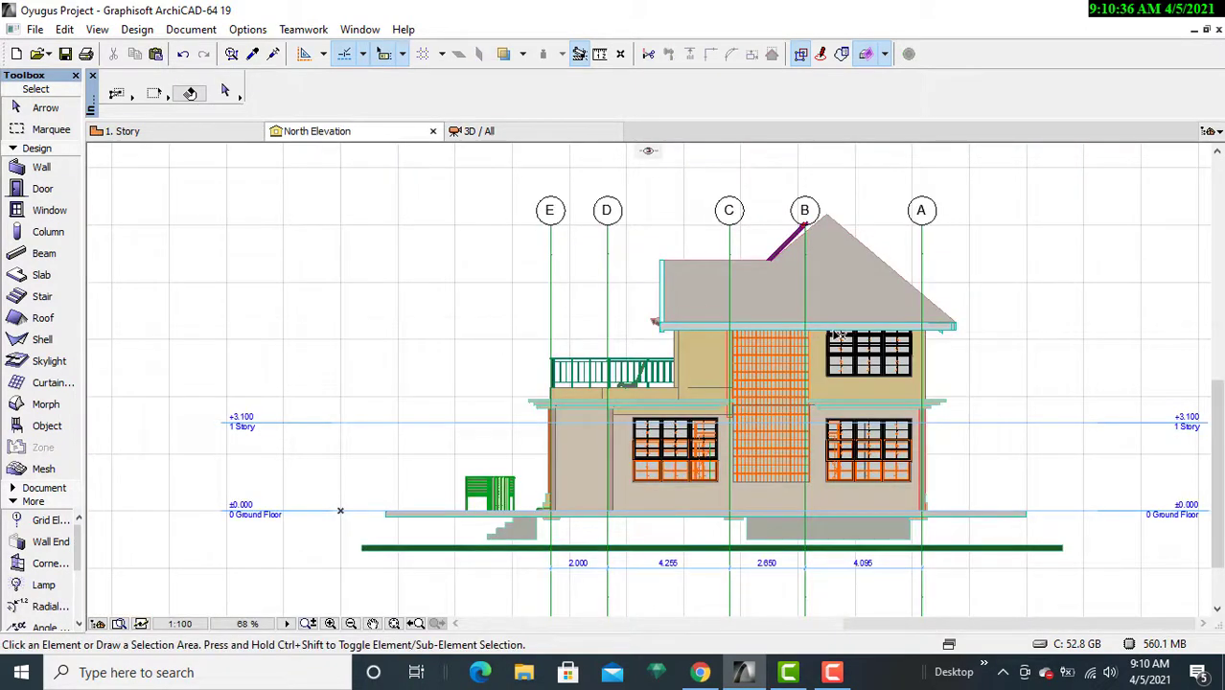
{"action": "middle_click_drag", "start_coordinate": [836, 333], "coordinate": [761, 292]}
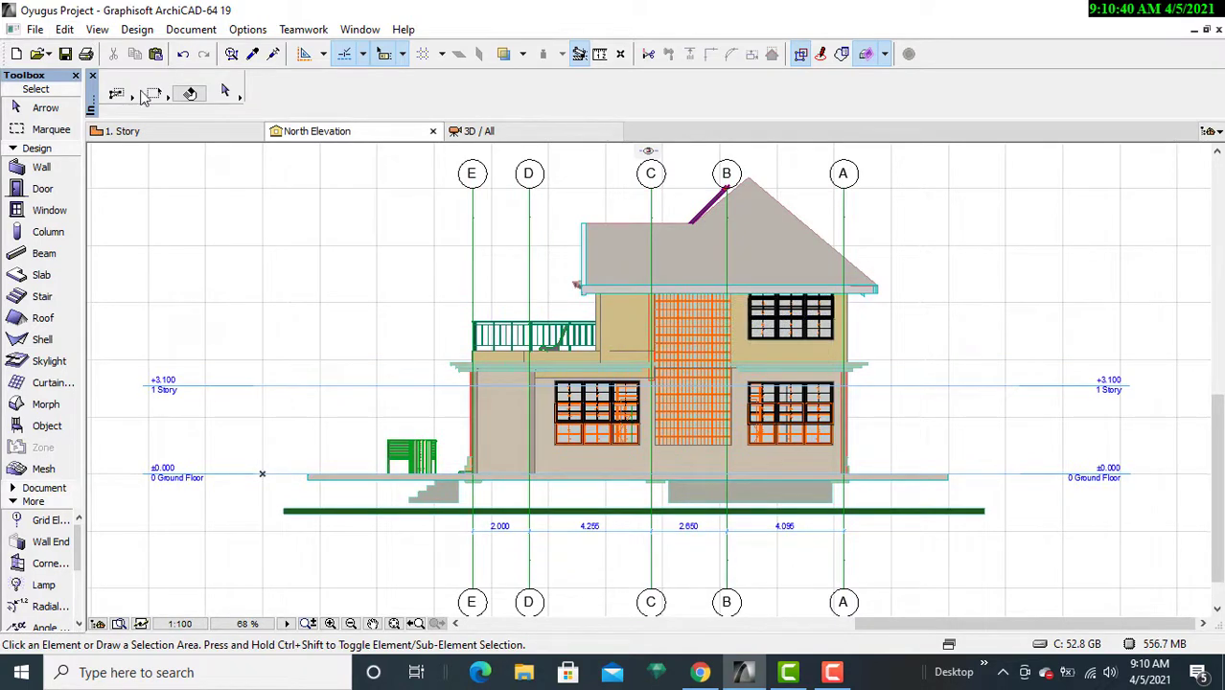
Open the North Elevation's selection settings and set the Marker Text 1 pen to red pen 20
{"action": "right_click", "coordinate": [1045, 182]}
{"action": "left_click", "coordinate": [1023, 322]}
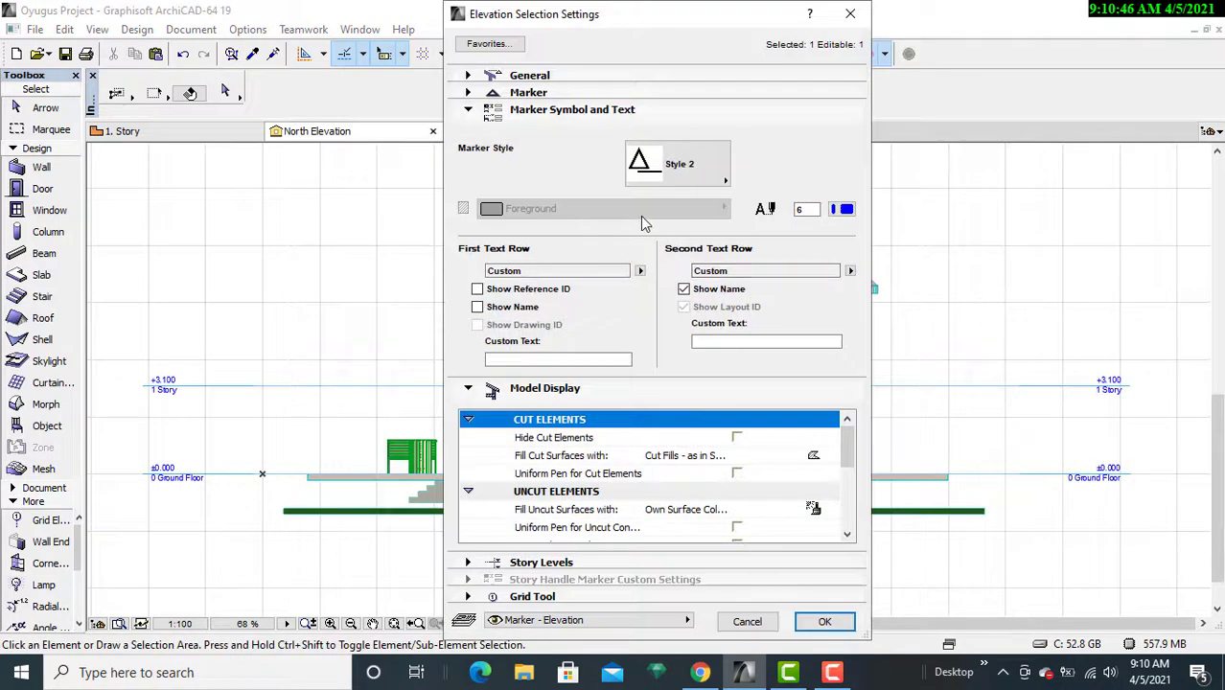
{"action": "left_click", "coordinate": [547, 77]}
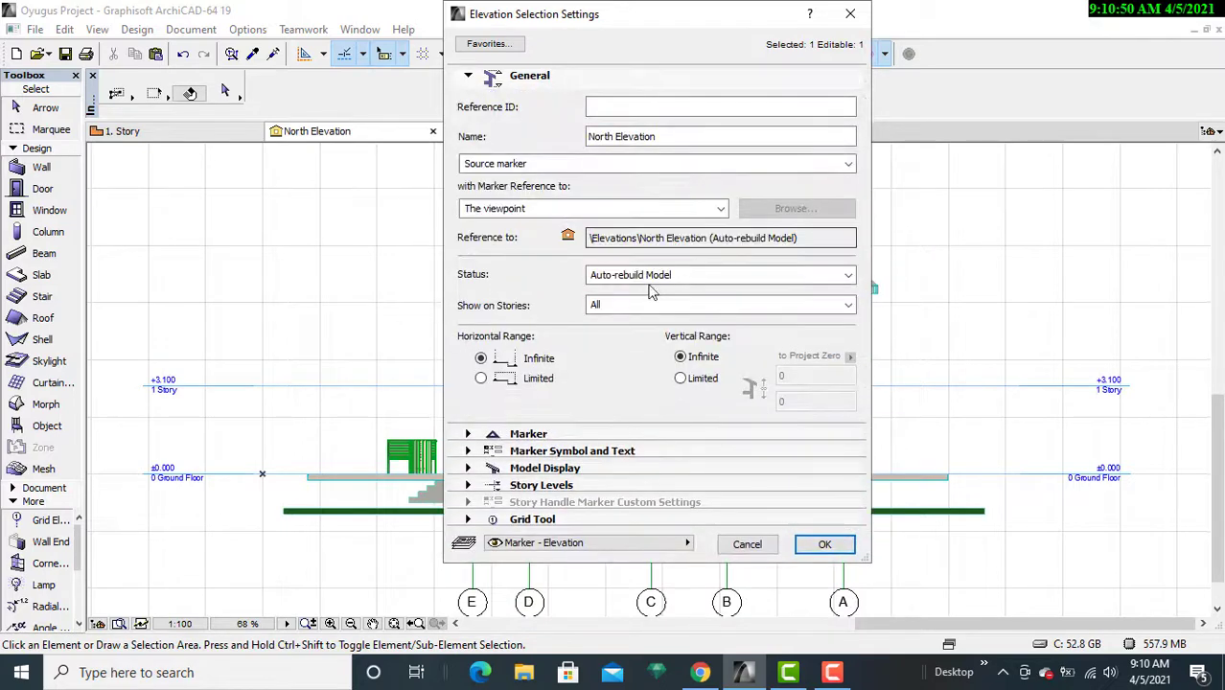
{"action": "left_click", "coordinate": [573, 434]}
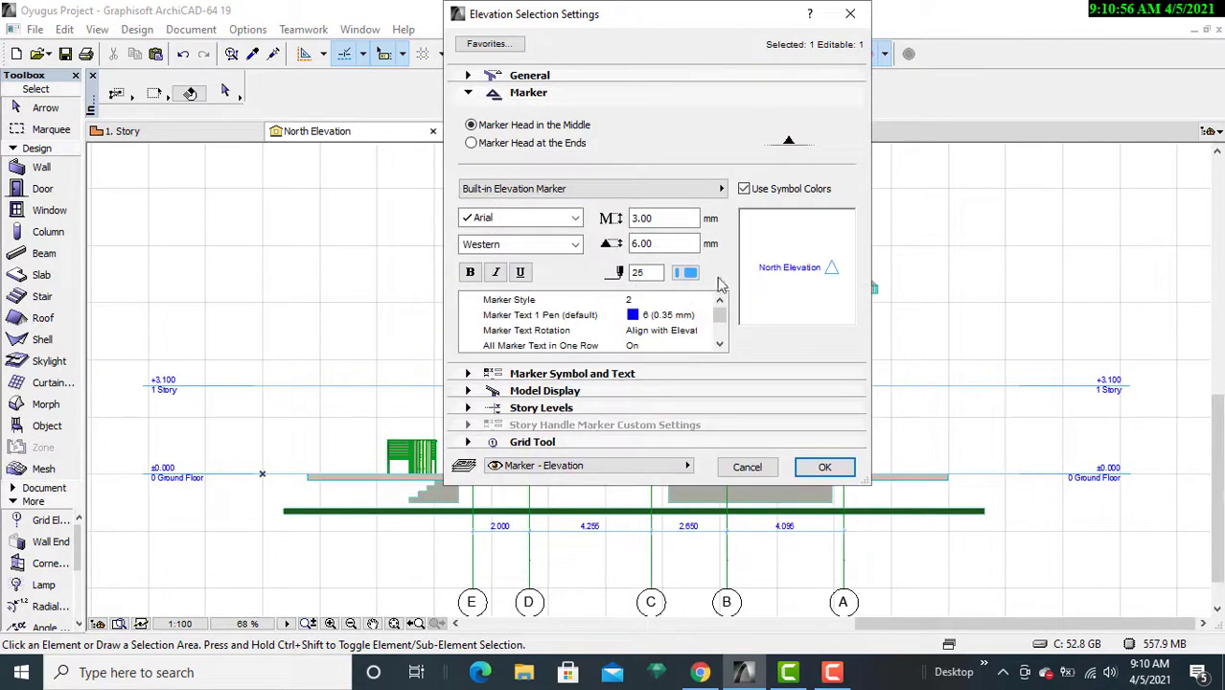
{"action": "left_click", "coordinate": [633, 320]}
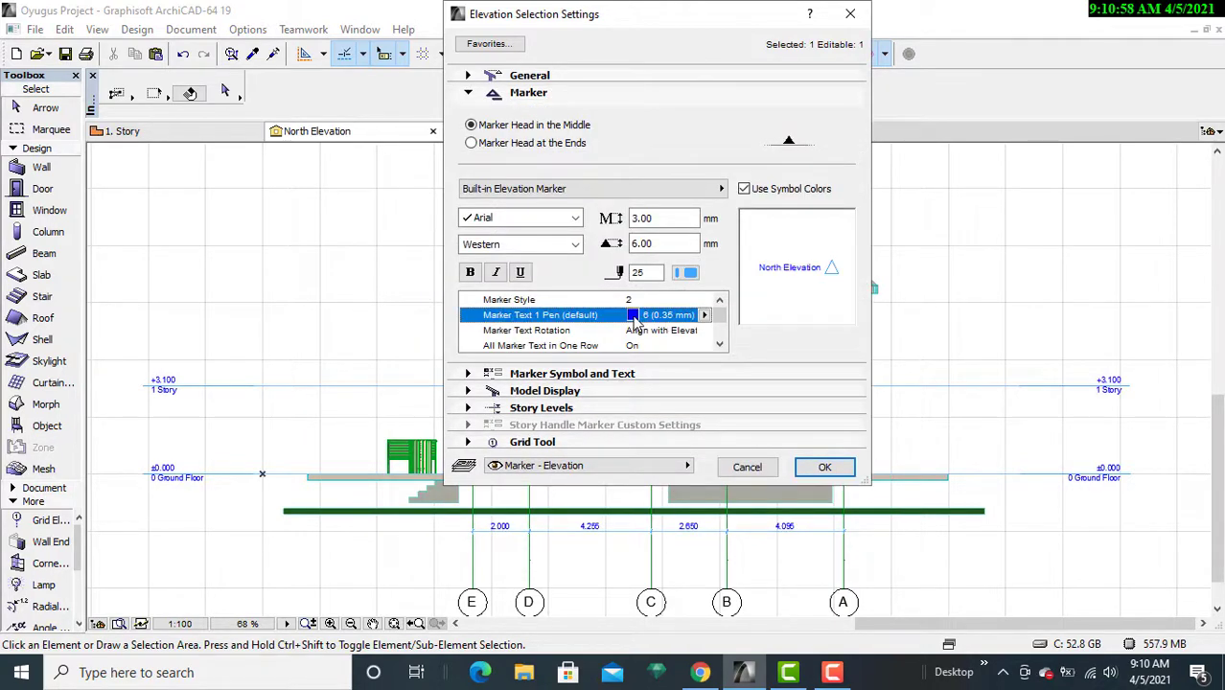
{"action": "left_click", "coordinate": [704, 316]}
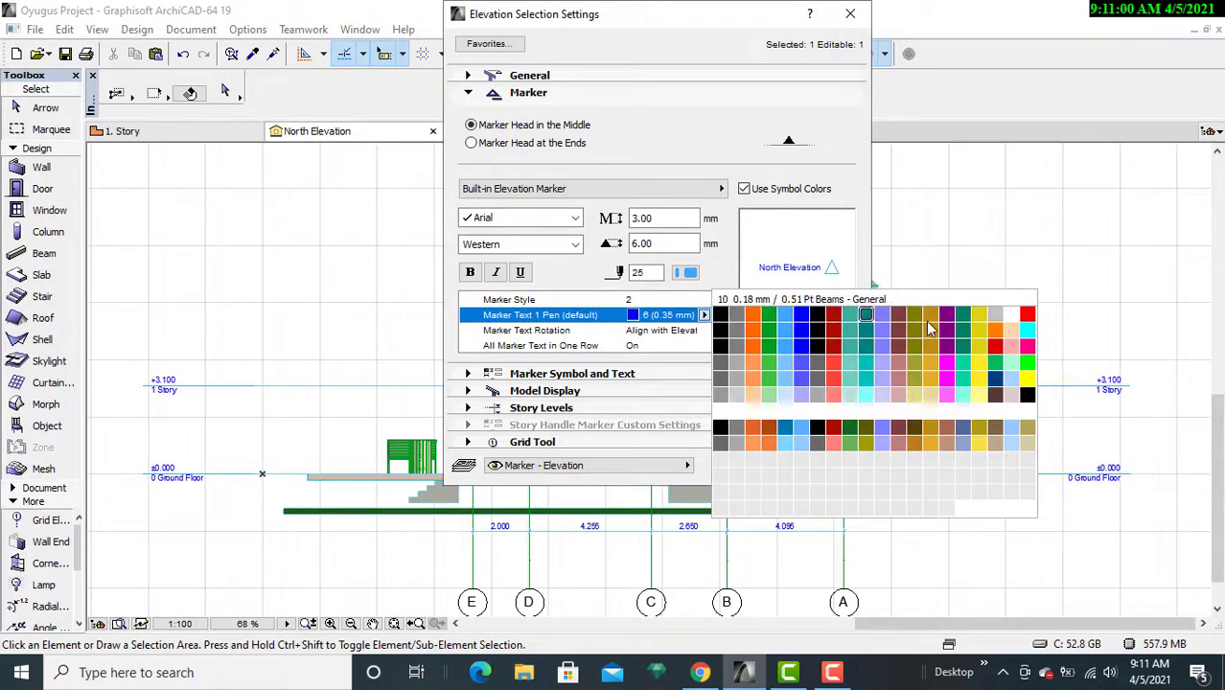
{"action": "left_click", "coordinate": [1026, 316]}
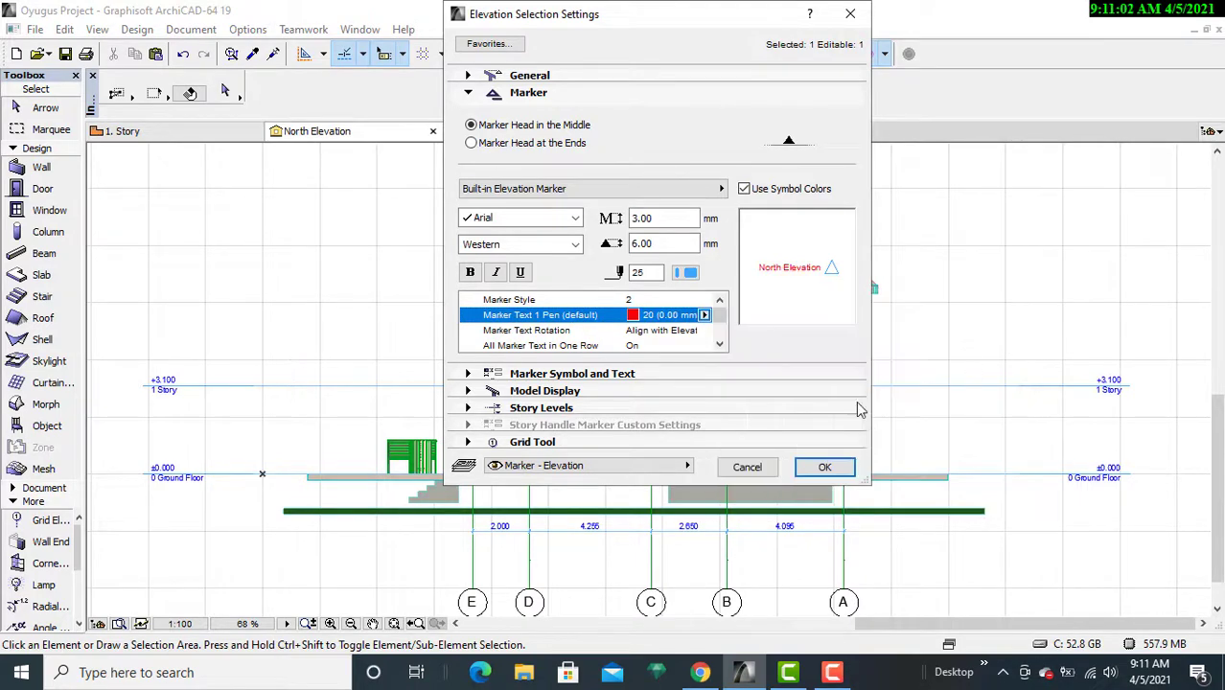
Enable Vectorial 3D Hatching and Sun Shadow in the North Elevation's model display settings
{"action": "left_click", "coordinate": [572, 392]}
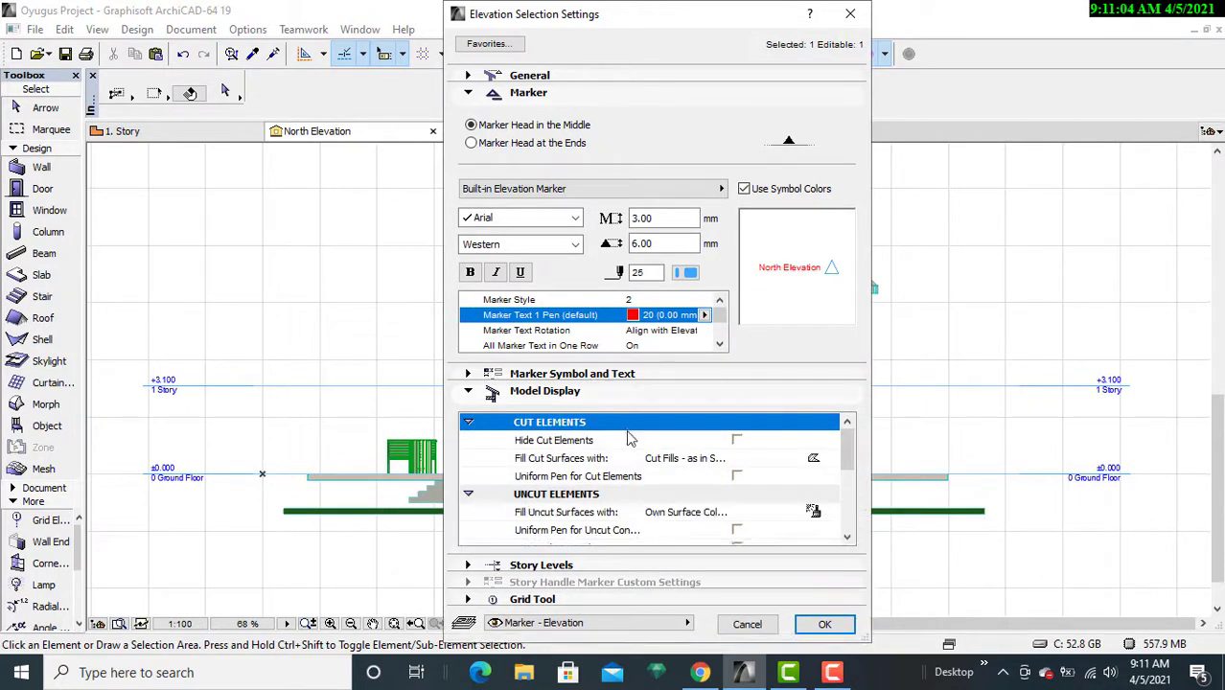
{"action": "left_click_drag", "start_coordinate": [850, 446], "coordinate": [861, 485]}
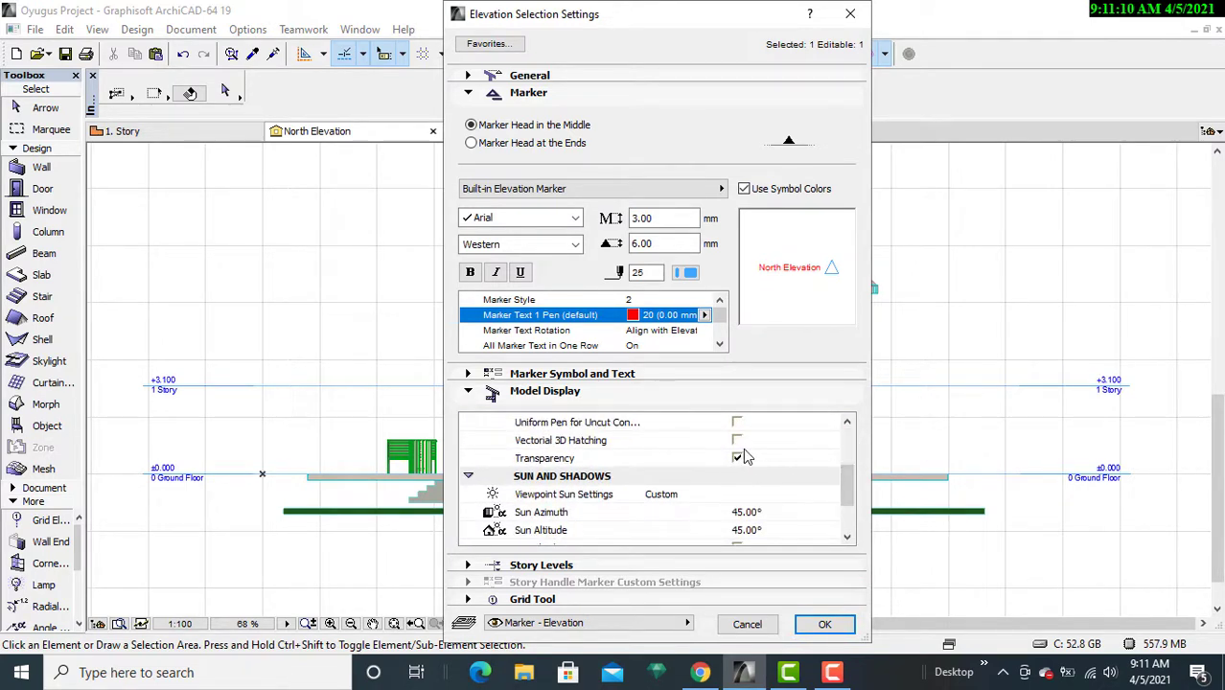
{"action": "left_click", "coordinate": [737, 442]}
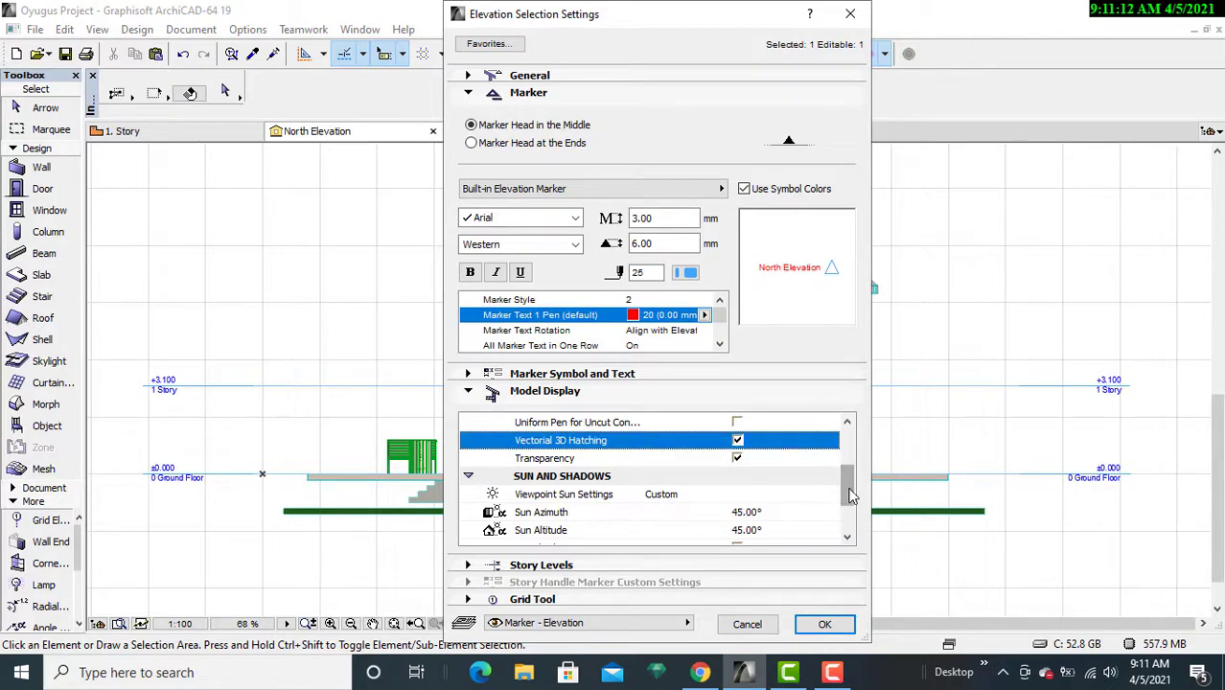
{"action": "left_click_drag", "start_coordinate": [850, 491], "coordinate": [853, 510]}
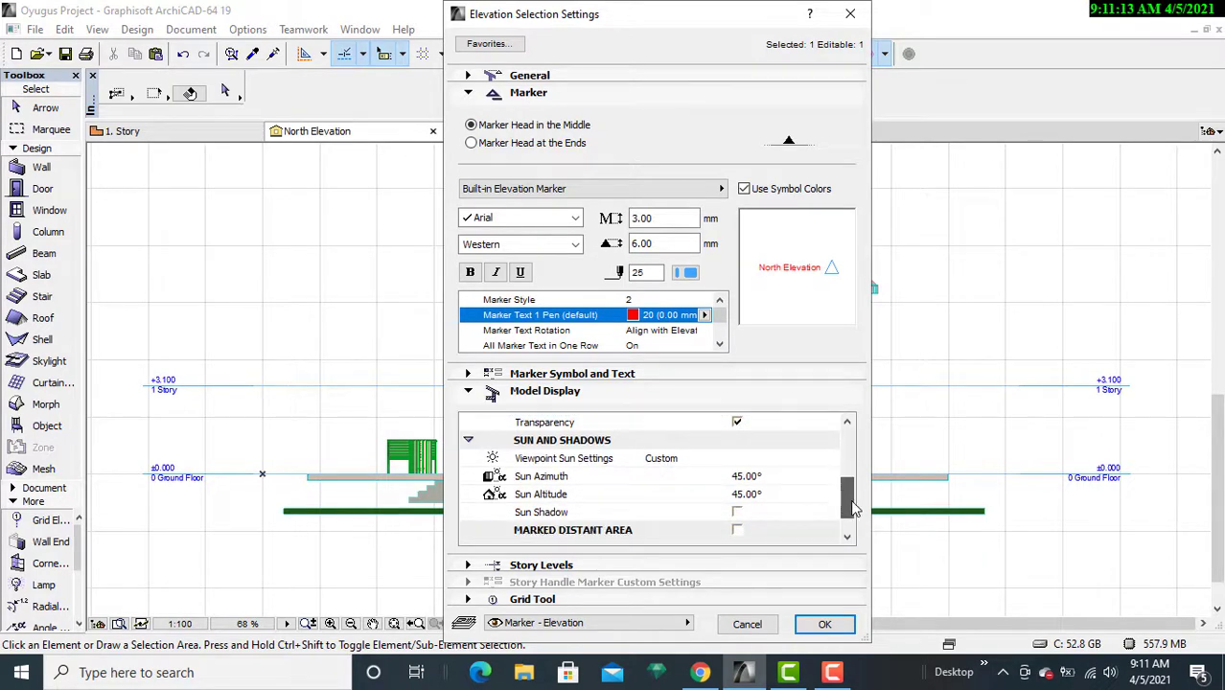
{"action": "left_click", "coordinate": [737, 513]}
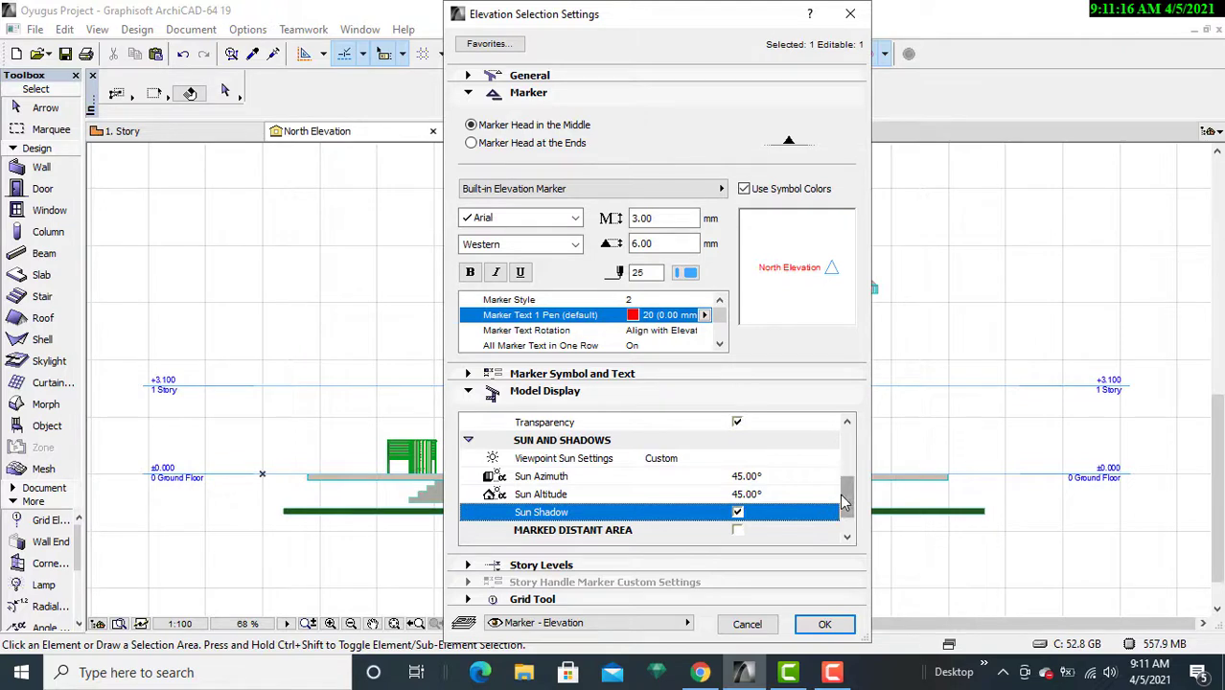
Set the North Elevation's Viewpoint Sun Settings to As In 3D Window and apply the elevation settings
{"action": "left_click", "coordinate": [668, 458]}
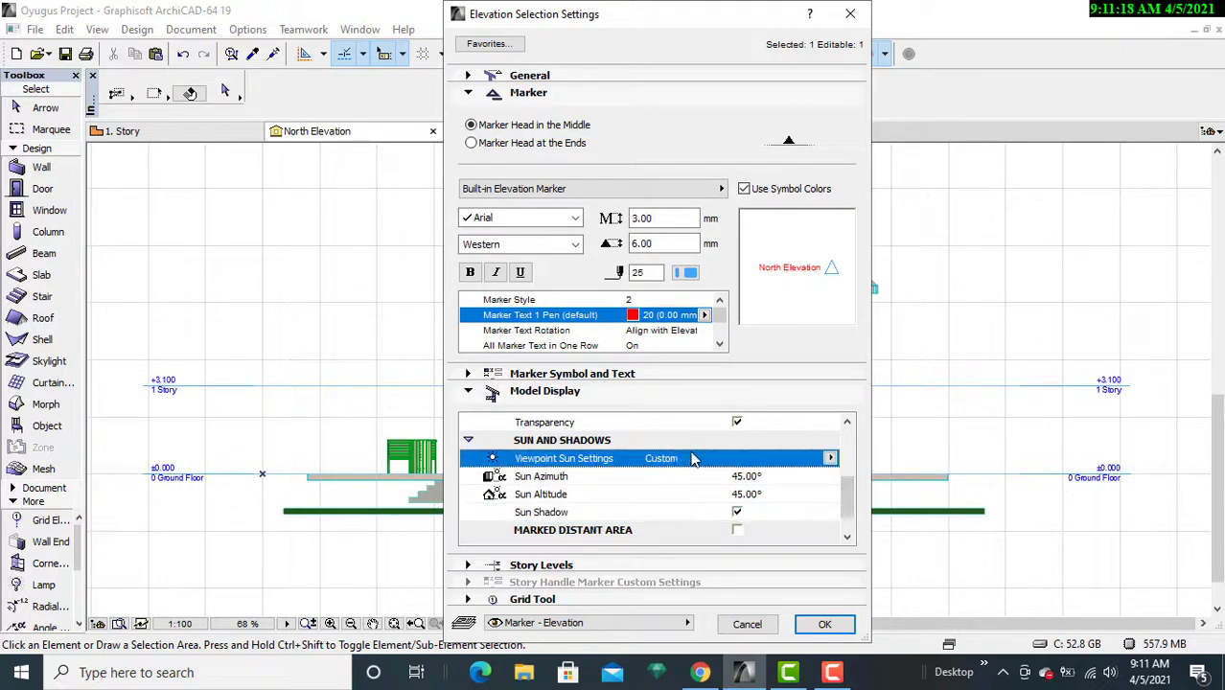
{"action": "left_click", "coordinate": [830, 458]}
{"action": "left_click", "coordinate": [866, 463]}
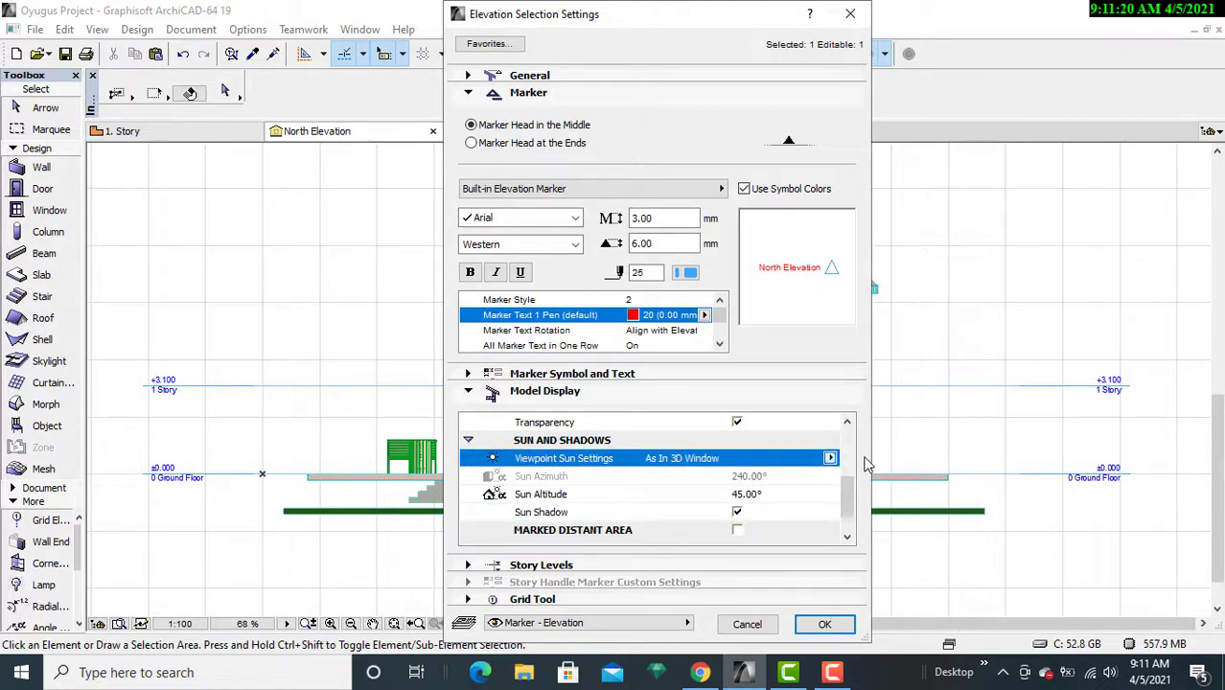
{"action": "left_click_drag", "start_coordinate": [848, 505], "coordinate": [850, 511]}
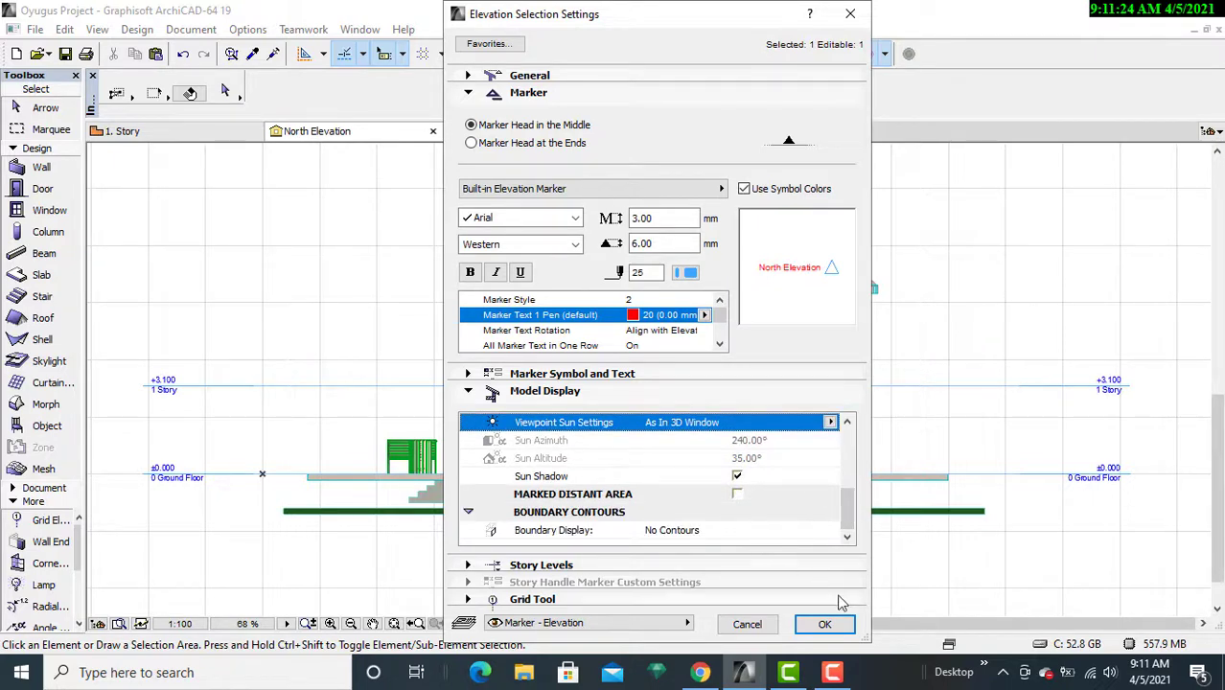
{"action": "left_click", "coordinate": [821, 624]}
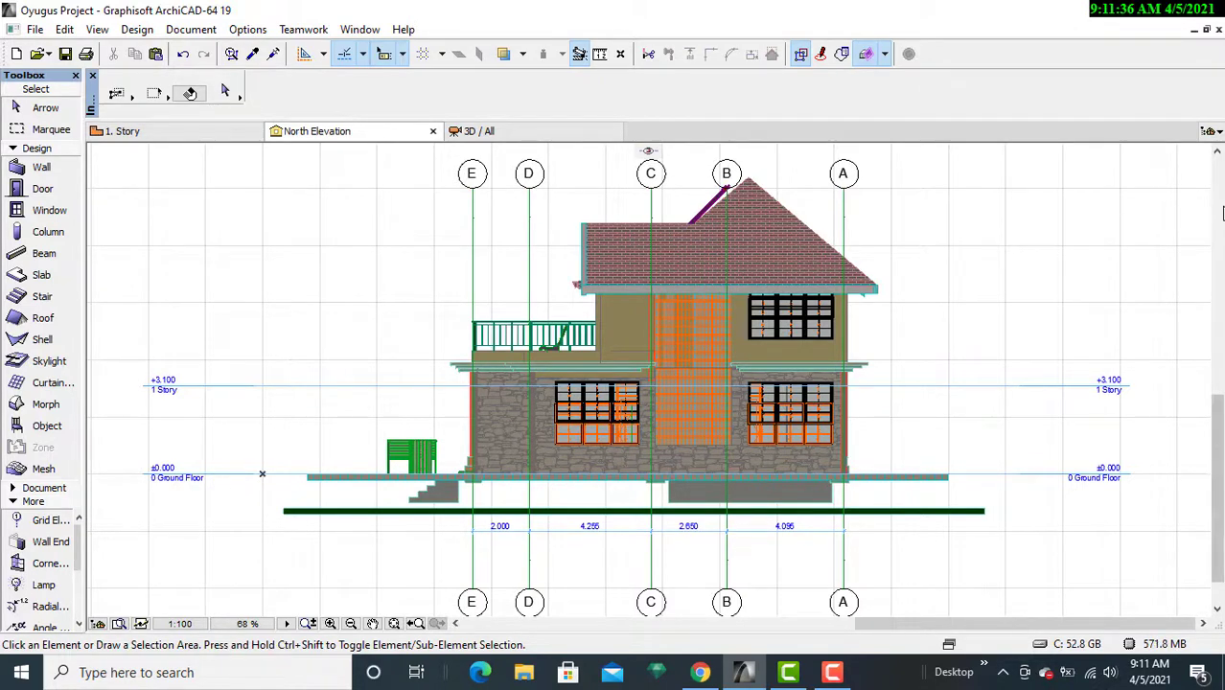
Examine the roof, stone walls, windows and balcony railing of the North Elevation
{"action": "left_click", "coordinate": [1219, 209]}
{"action": "left_click", "coordinate": [1209, 246]}
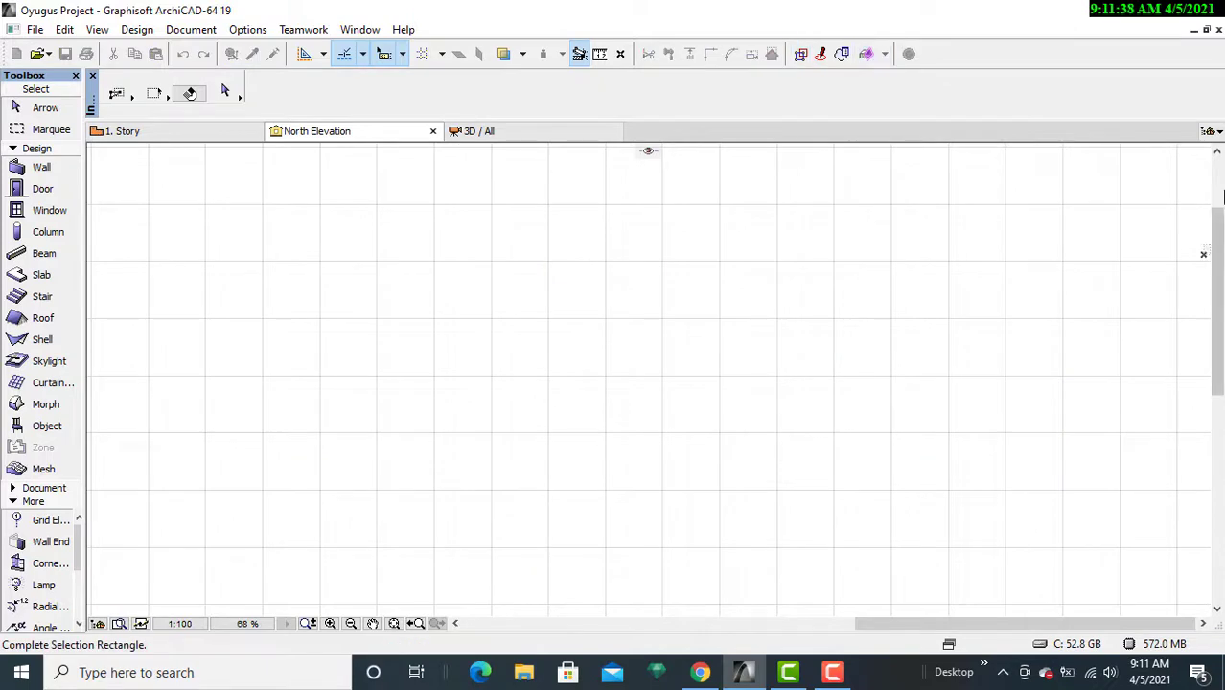
{"action": "left_click", "coordinate": [1218, 186]}
{"action": "left_click_drag", "start_coordinate": [1219, 185], "coordinate": [1218, 265]}
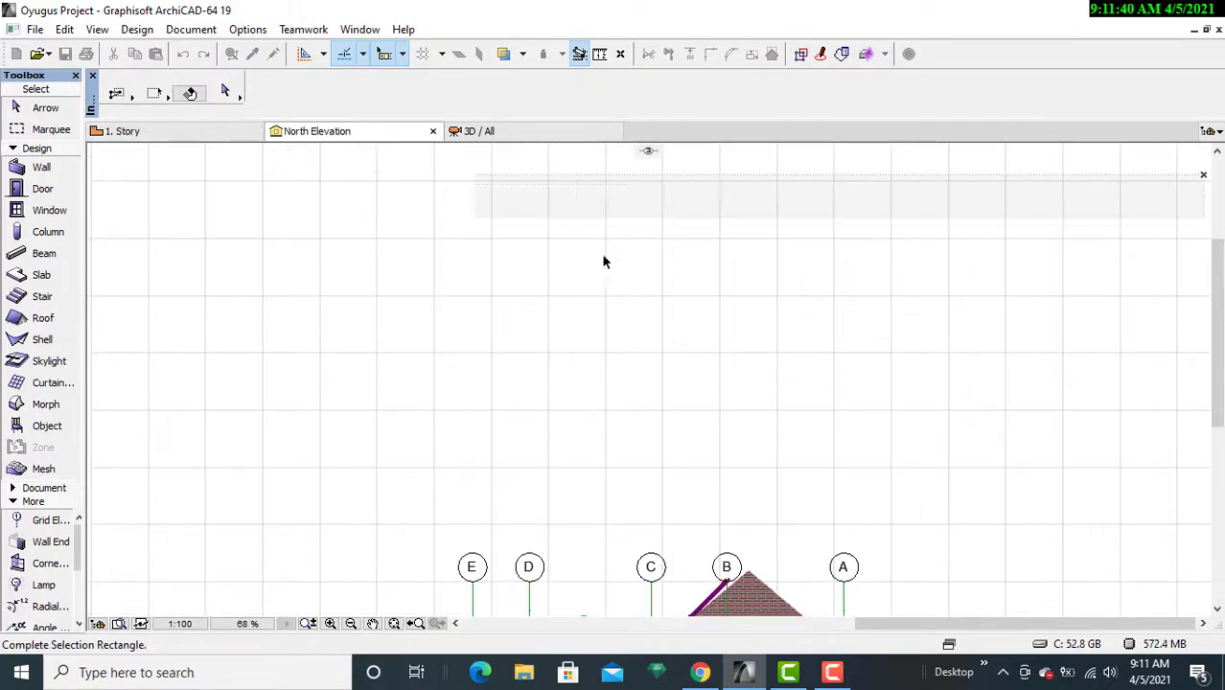
{"action": "left_click", "coordinate": [734, 270]}
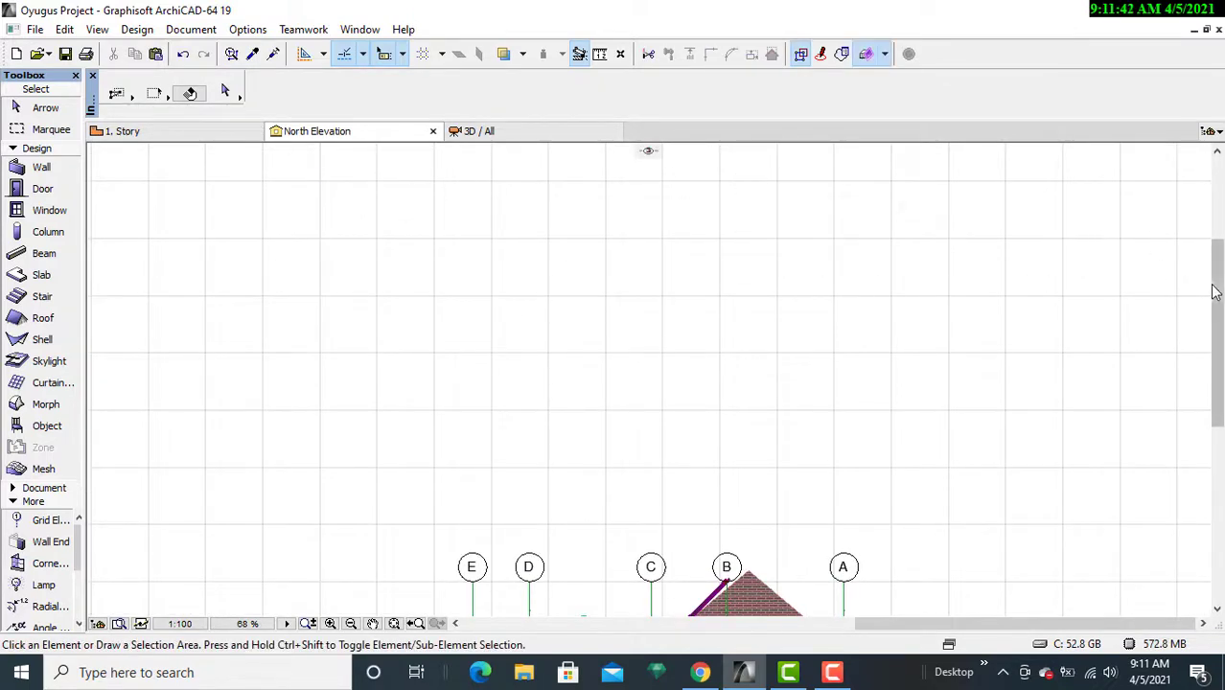
{"action": "left_click_drag", "start_coordinate": [1217, 317], "coordinate": [1218, 464]}
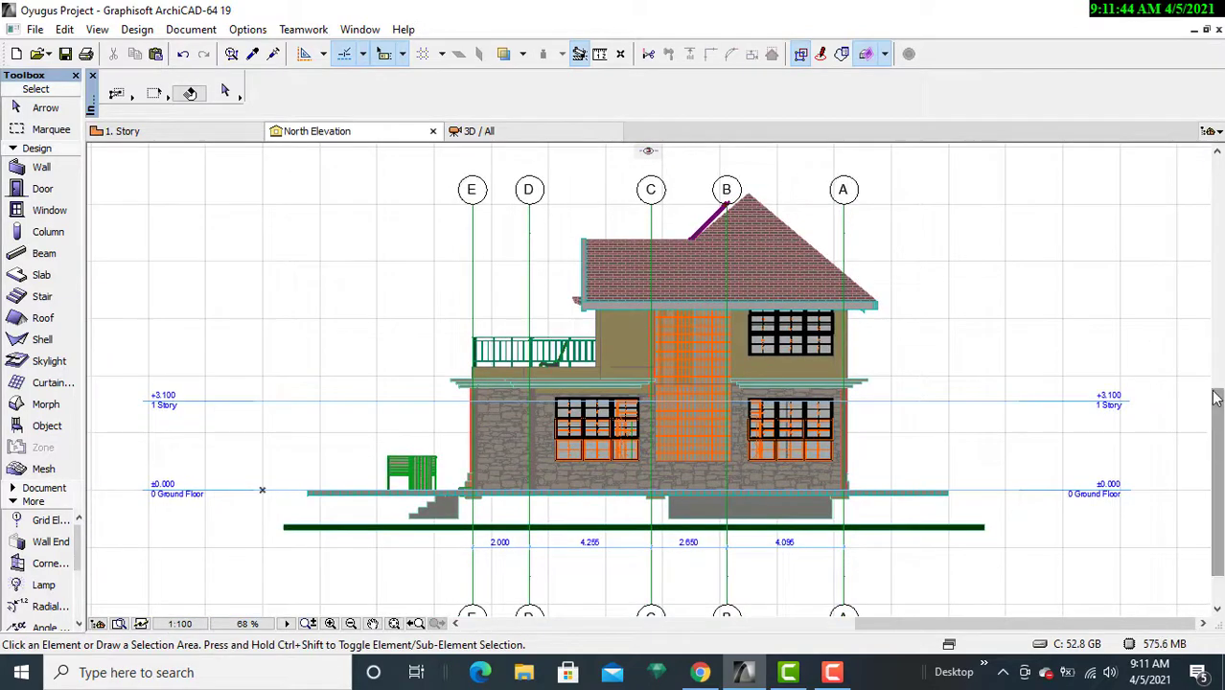
{"action": "scroll", "coordinate": [914, 370], "scroll_direction": "up", "scroll_amount": 3}
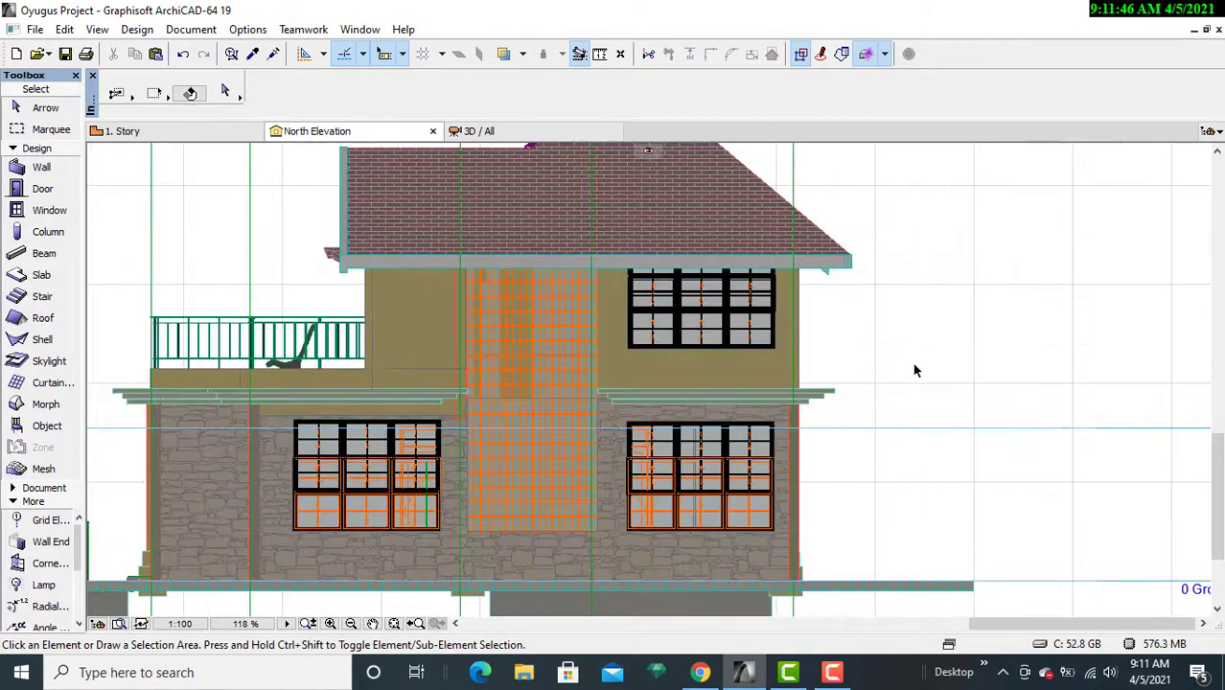
{"action": "middle_click_drag", "start_coordinate": [895, 383], "coordinate": [979, 478]}
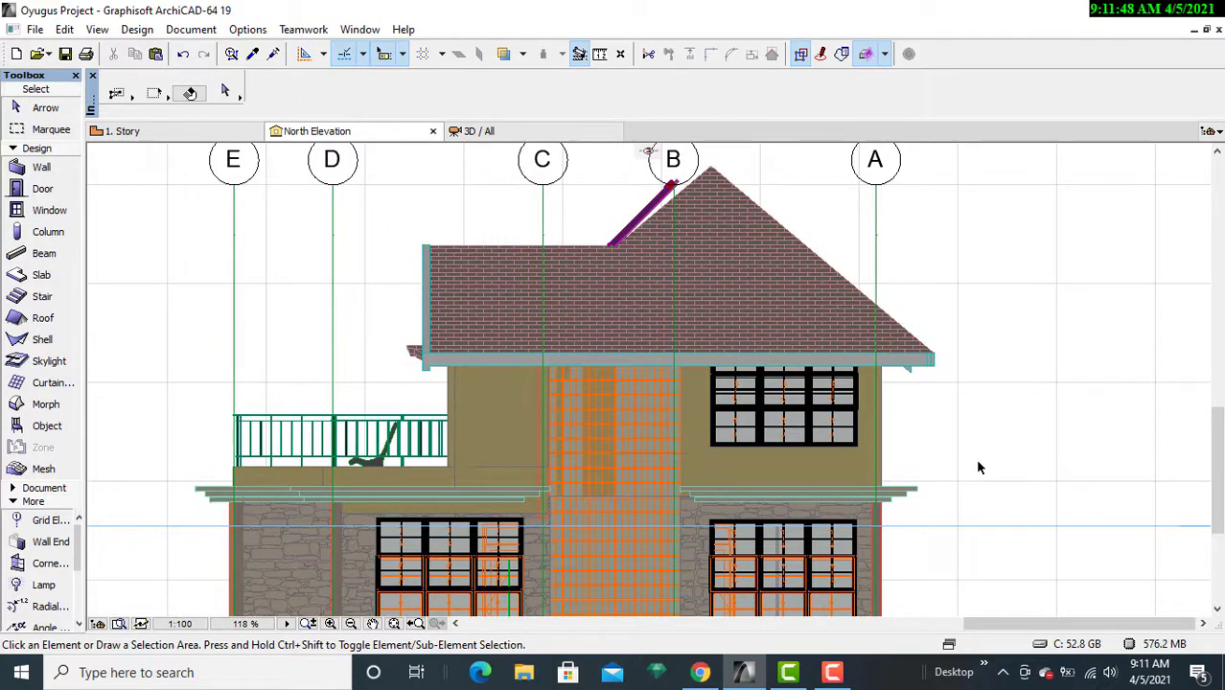
{"action": "left_click", "coordinate": [976, 421]}
{"action": "middle_click_drag", "start_coordinate": [936, 343], "coordinate": [887, 253]}
Open the 001 East Elevation from the project's elevations alongside the North Elevation and view the whole facade
{"action": "left_click", "coordinate": [1209, 131]}
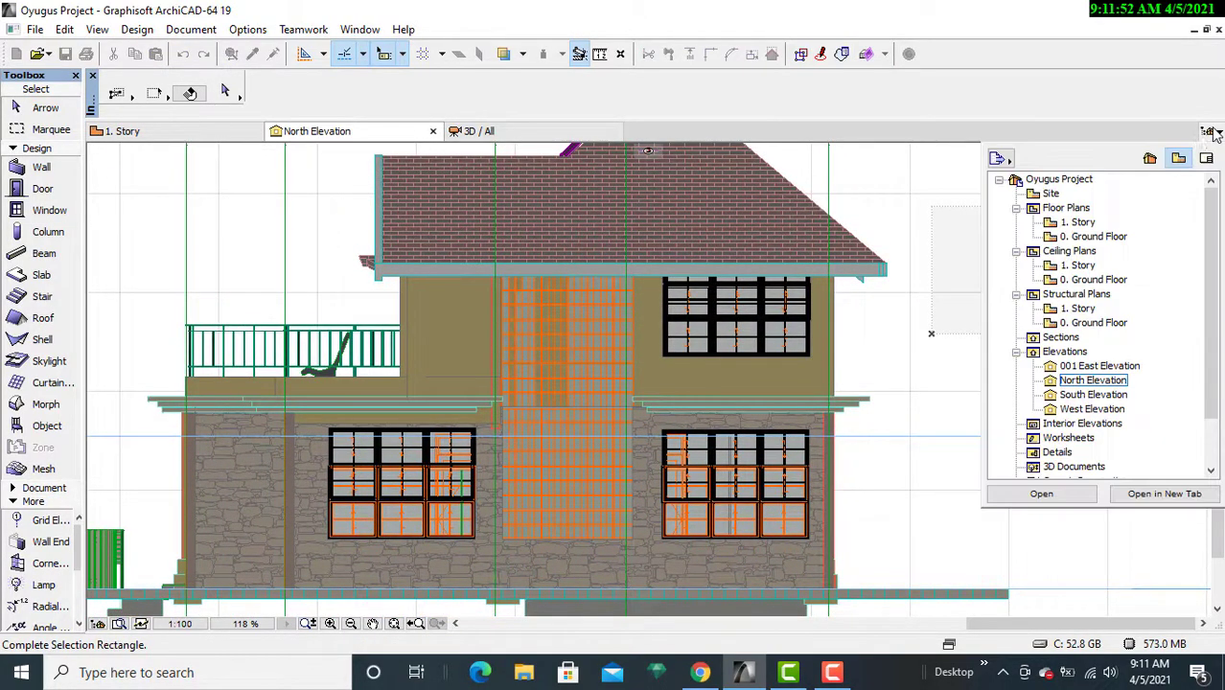
{"action": "double_click", "coordinate": [1080, 366]}
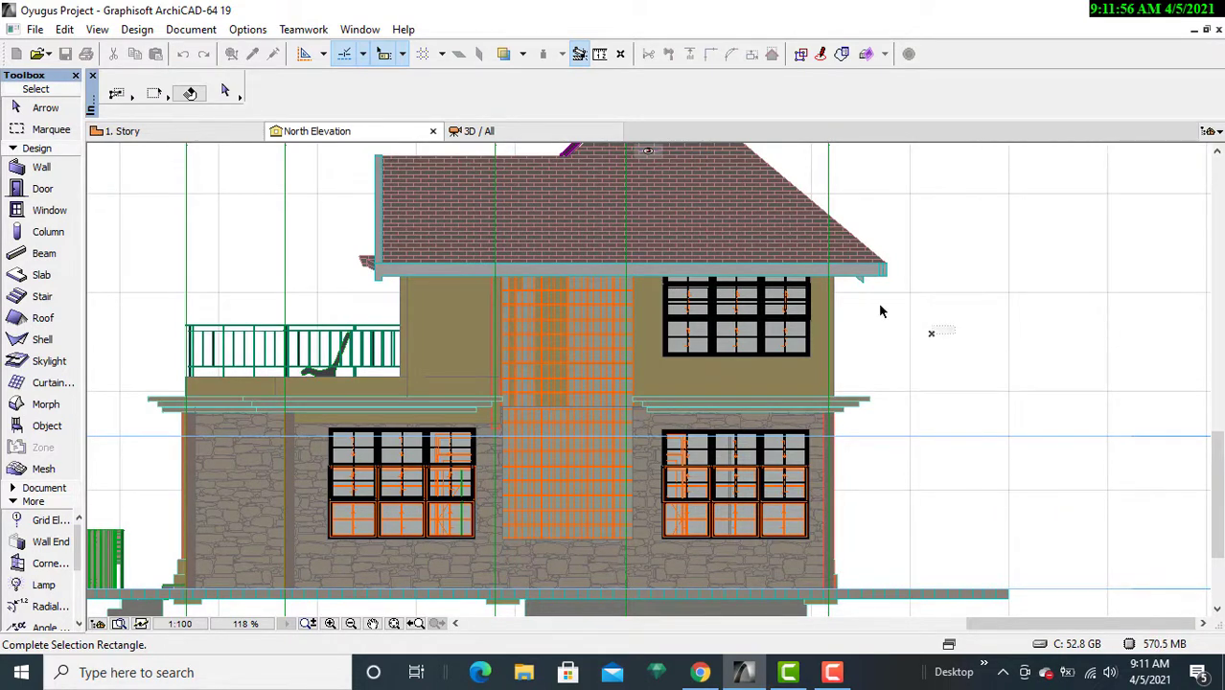
{"action": "key", "text": "Escape"}
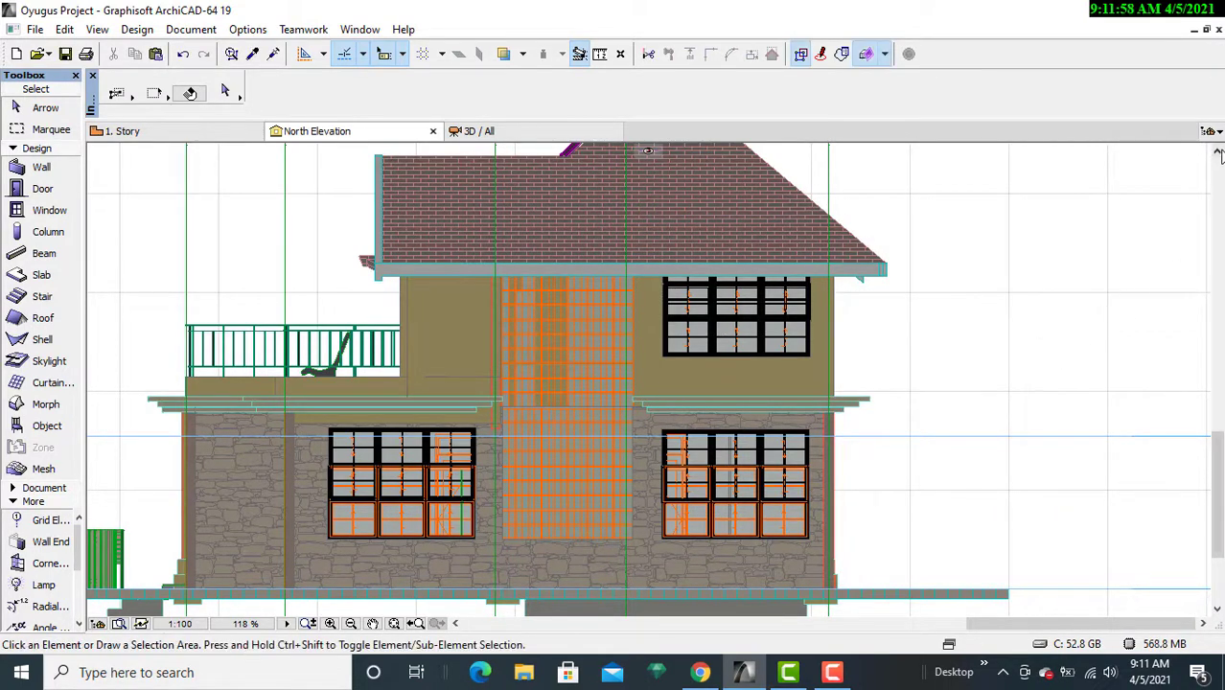
{"action": "left_click", "coordinate": [1210, 132]}
{"action": "double_click", "coordinate": [1100, 372]}
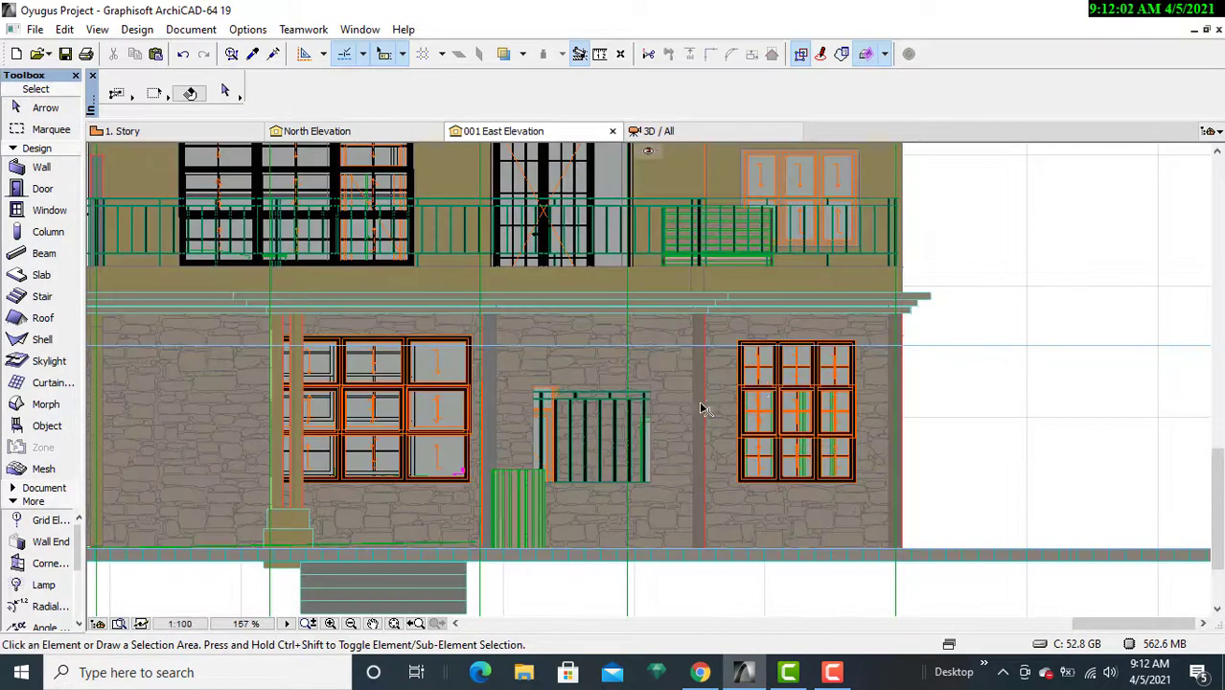
{"action": "scroll", "coordinate": [701, 409], "scroll_direction": "down", "scroll_amount": 5}
{"action": "scroll", "coordinate": [729, 412], "scroll_direction": "up", "scroll_amount": 2}
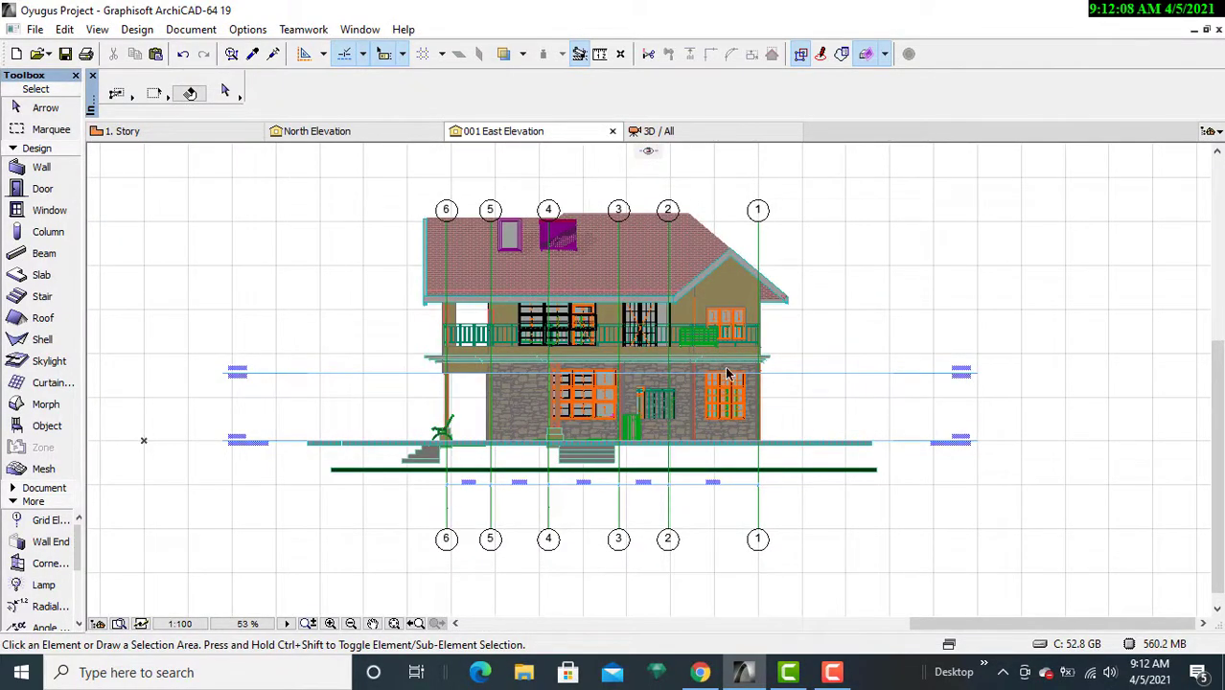
Compare the North Elevation's hatching and shadows with those of the East Elevation
{"action": "left_click", "coordinate": [364, 130]}
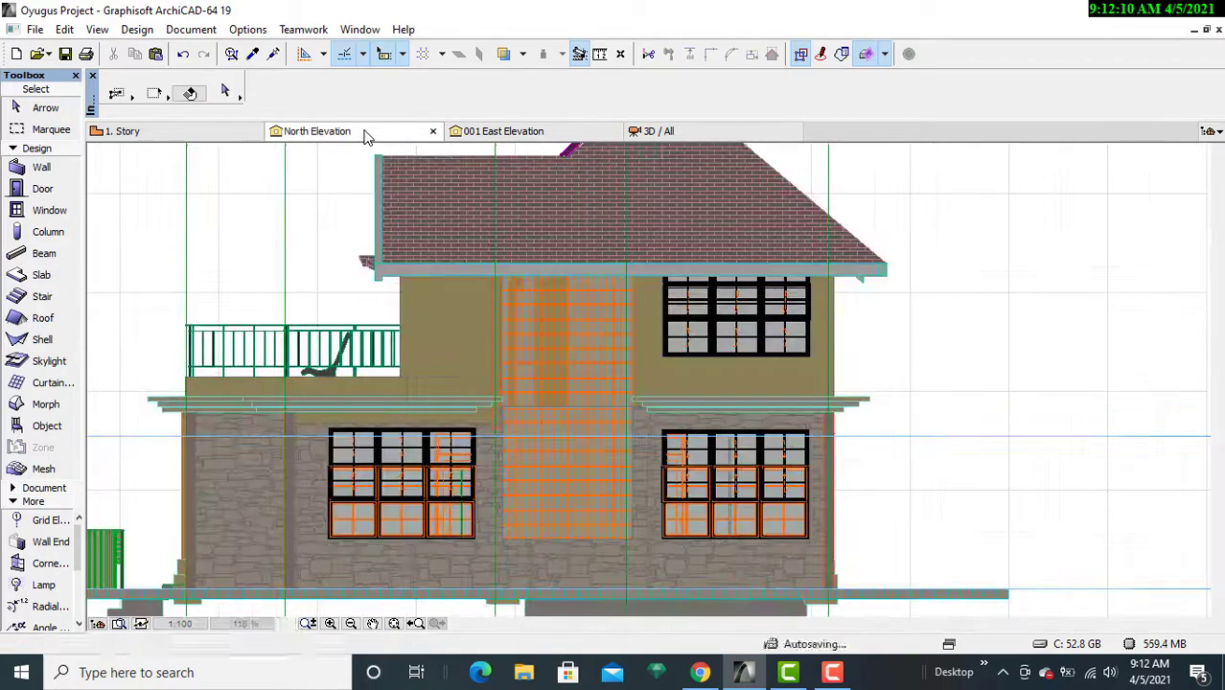
{"action": "scroll", "coordinate": [484, 343], "scroll_direction": "down", "scroll_amount": 3}
{"action": "scroll", "coordinate": [489, 369], "scroll_direction": "up", "scroll_amount": 2}
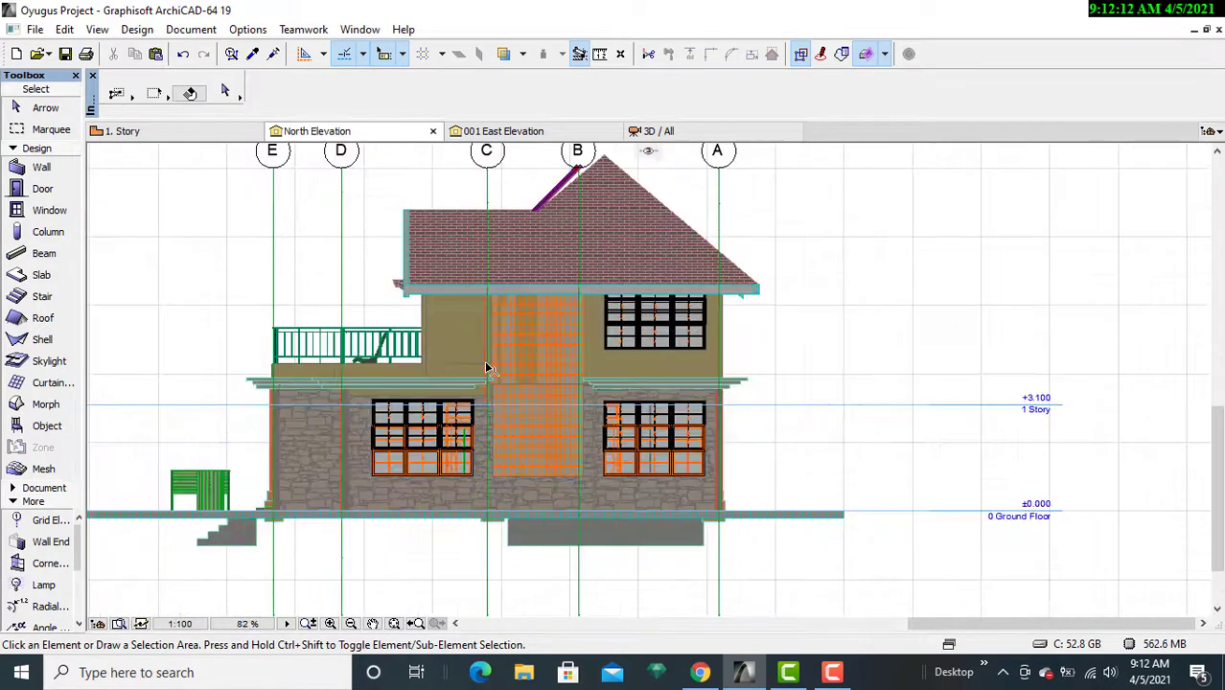
{"action": "middle_click_drag", "start_coordinate": [522, 397], "coordinate": [680, 466]}
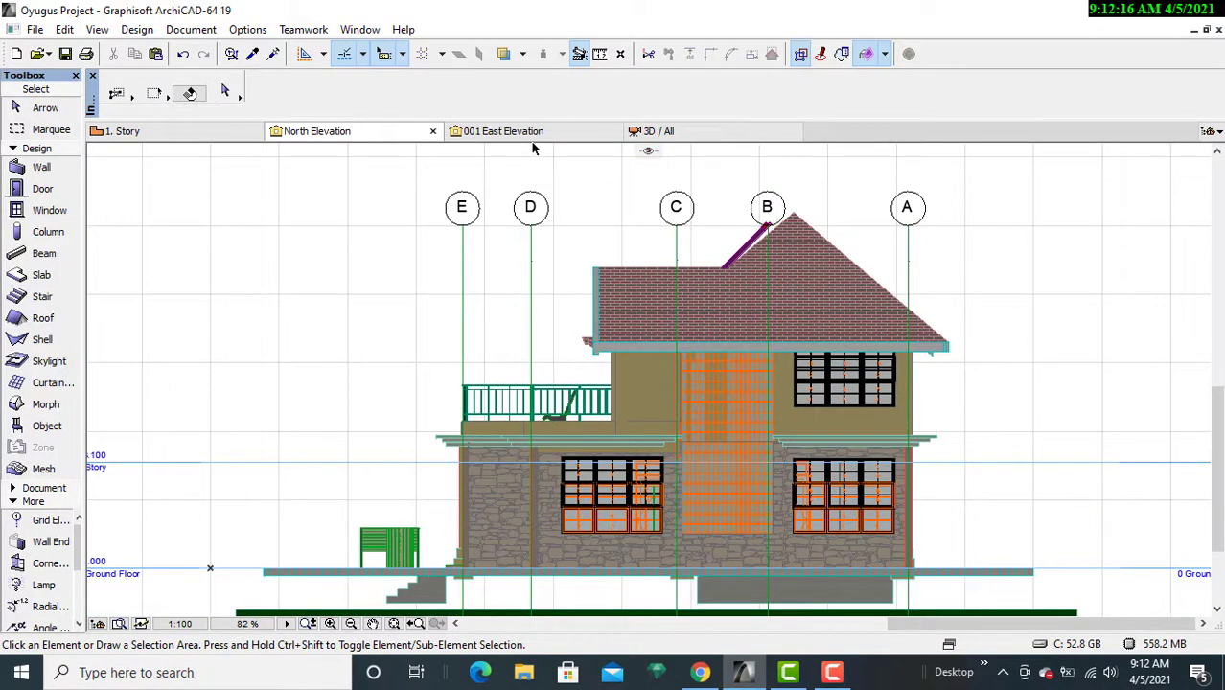
{"action": "left_click", "coordinate": [530, 134]}
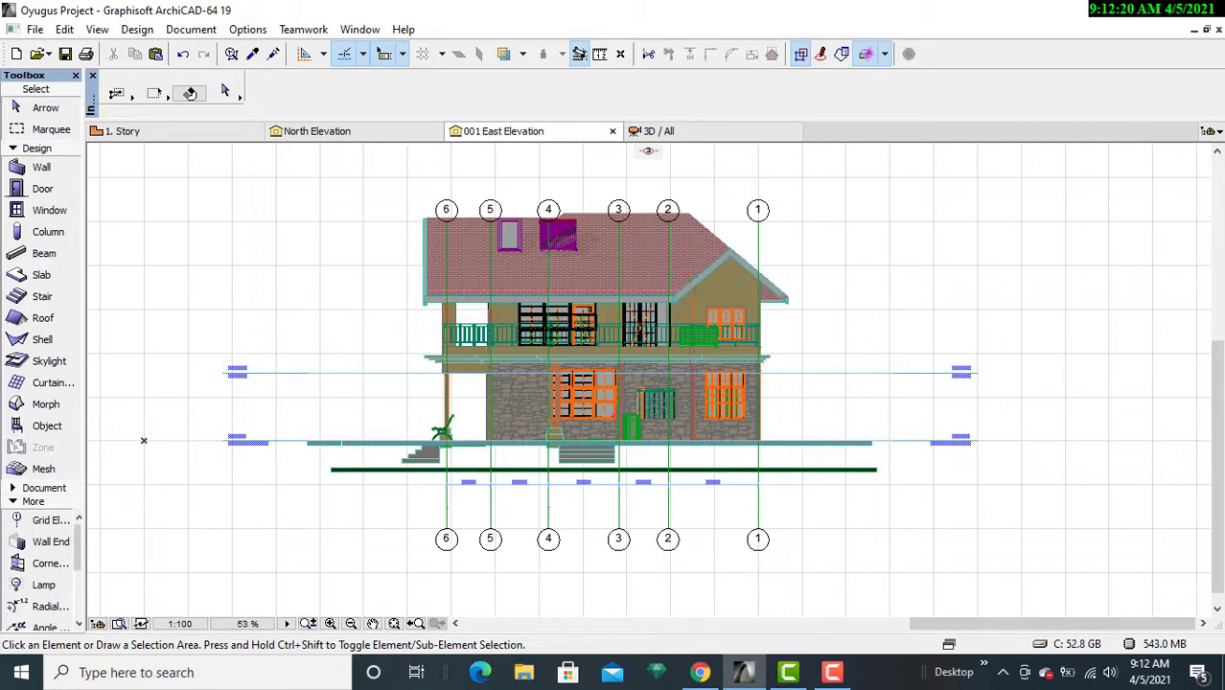
Bring up the project's list of elevations
{"action": "left_click", "coordinate": [1215, 134]}
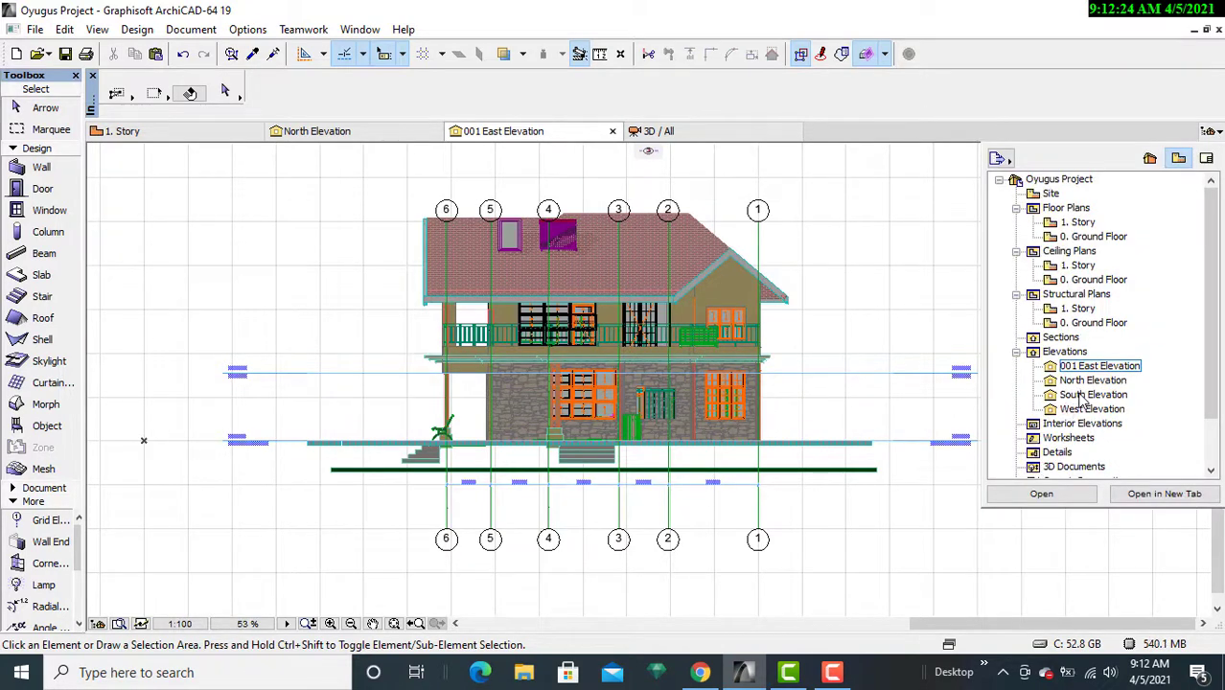